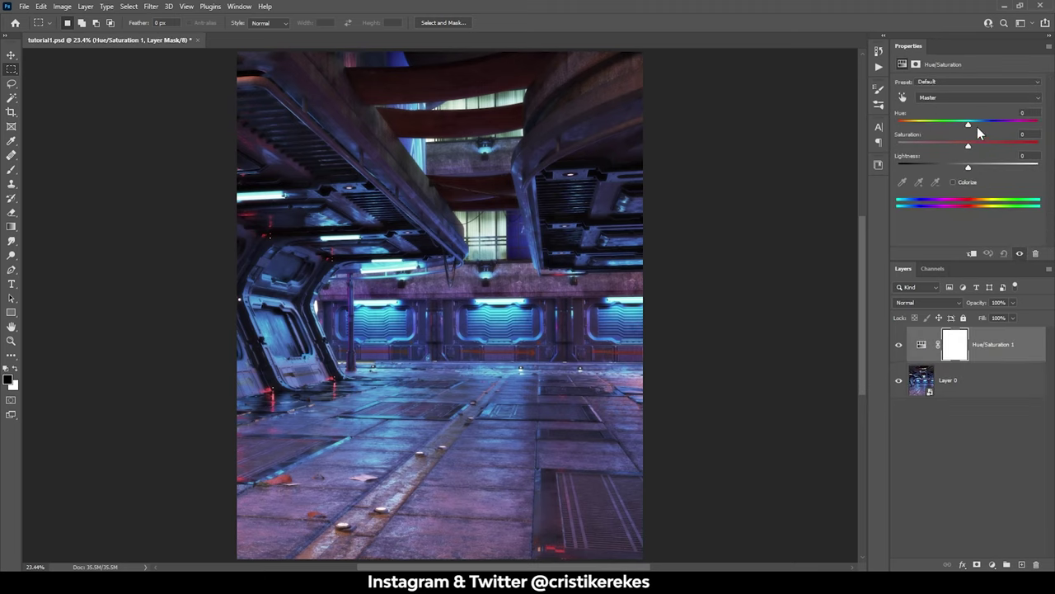
Add a Hue/Saturation layer at Hue -95 to turn the corridor green, ready to paint its mask
mouse_move(967, 126)
mouse_down()
mouse_move(921, 132)
mouse_move(975, 145)
mouse_up()
click(955, 344)
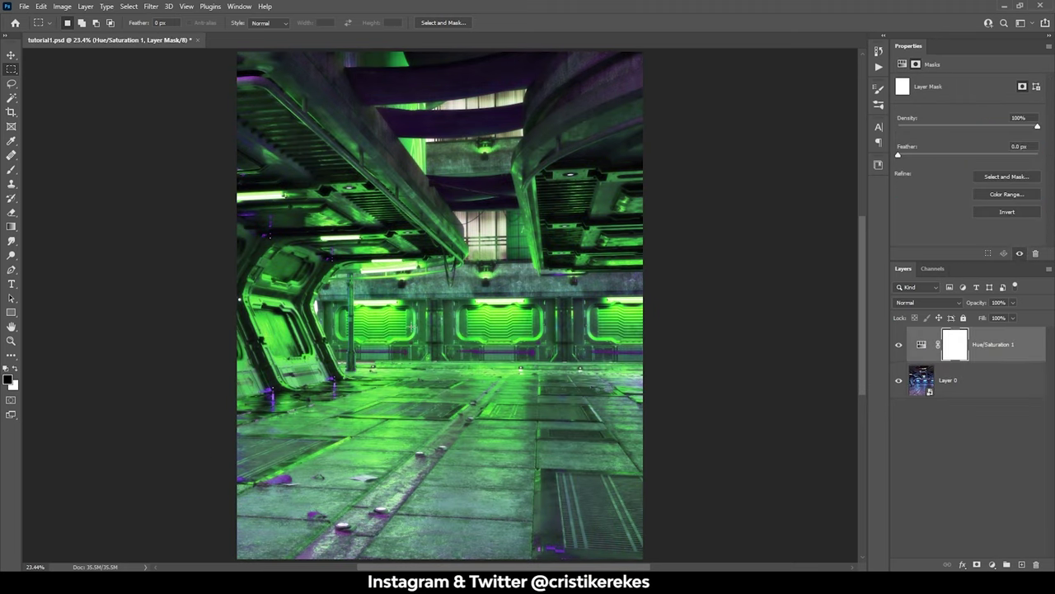
key(b)
Paint black on the mask over the floor and ceiling, then place the frightened man photo
drag(495, 511, 329, 470)
drag(577, 429, 272, 437)
drag(429, 132, 503, 127)
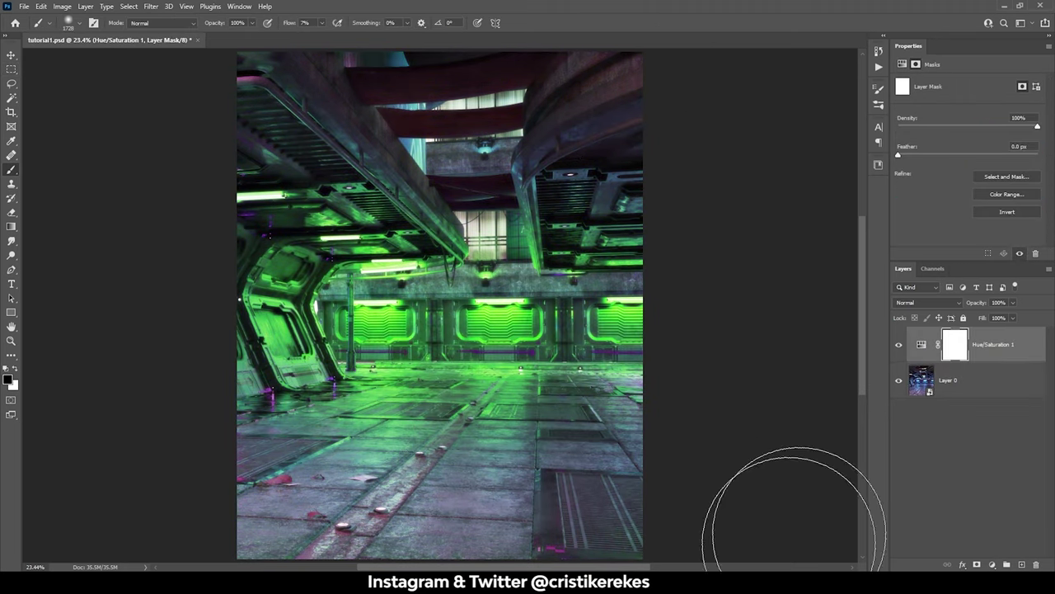
drag(726, 313, 396, 405)
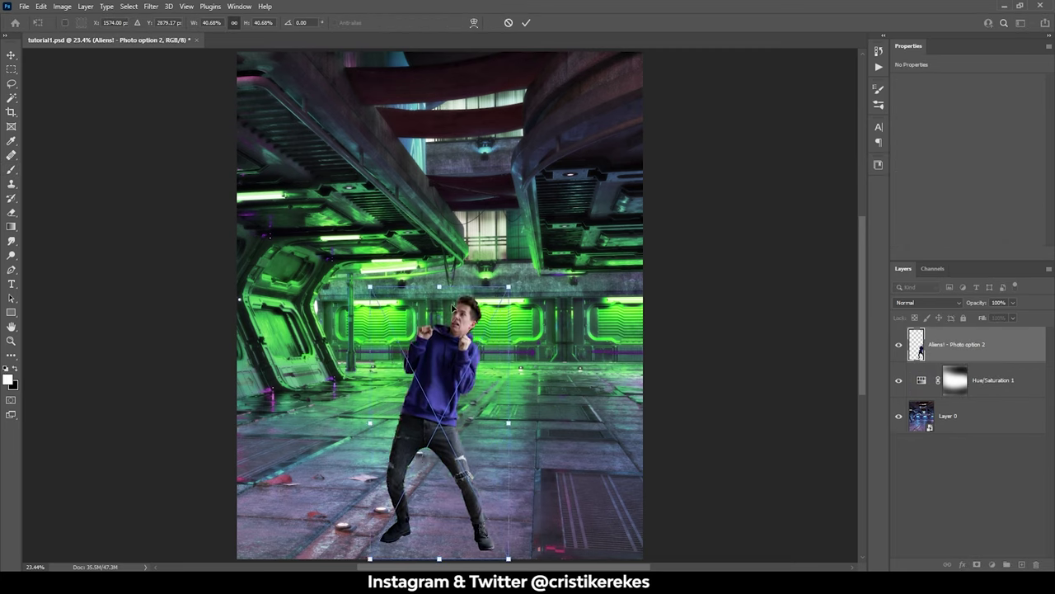
Shrink the man to about a third mid-corridor, then place and shrink the monster rabbit beside him
mouse_move(440, 54)
mouse_down()
mouse_move(465, 270)
mouse_move(482, 301)
mouse_up()
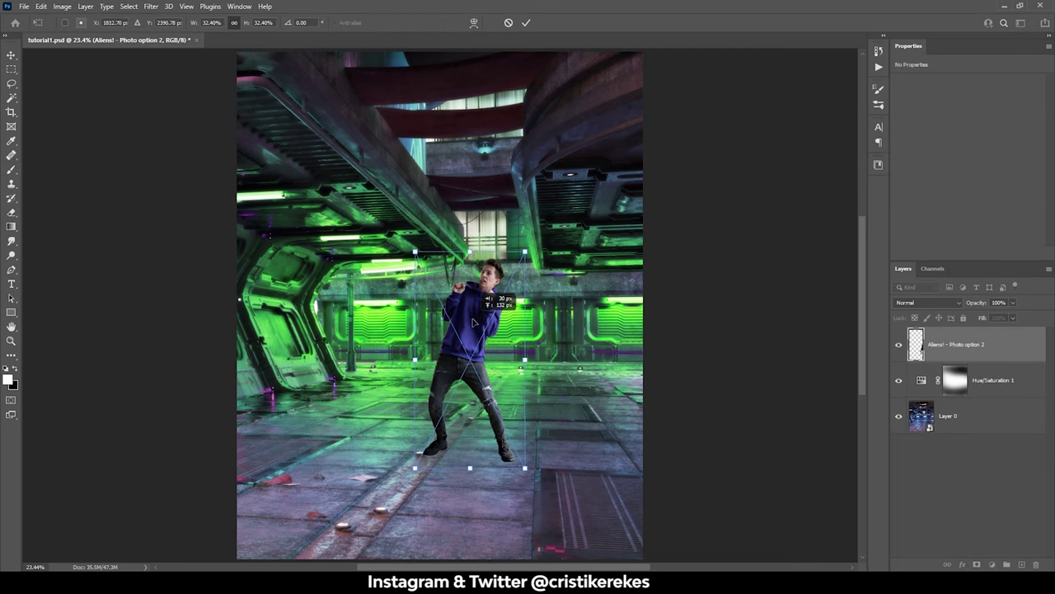
key(Return)
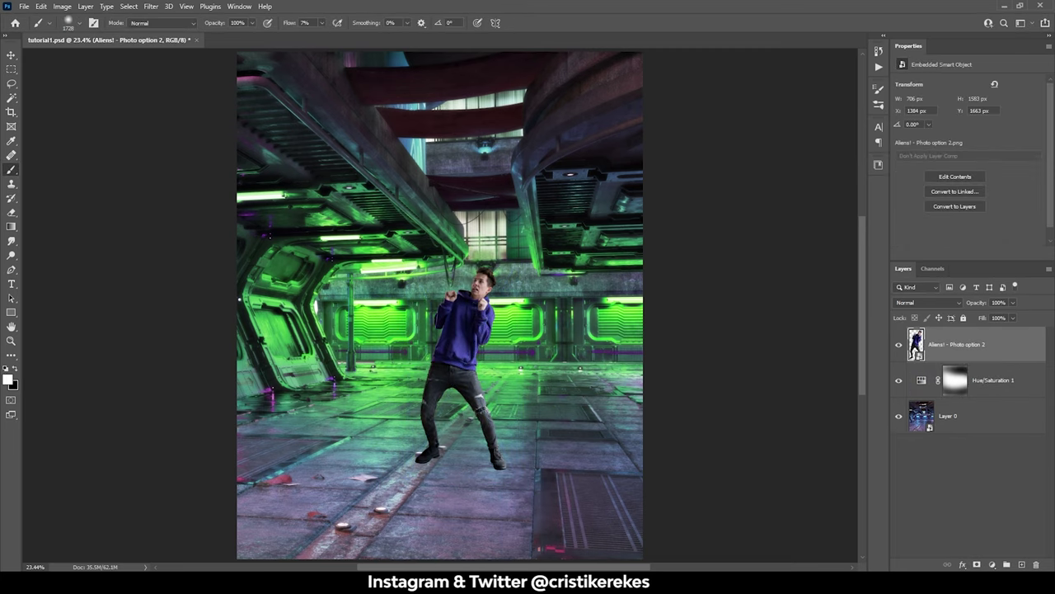
mouse_move(726, 313)
mouse_down()
mouse_move(435, 330)
mouse_move(536, 305)
mouse_up()
drag(565, 153, 558, 205)
key(Return)
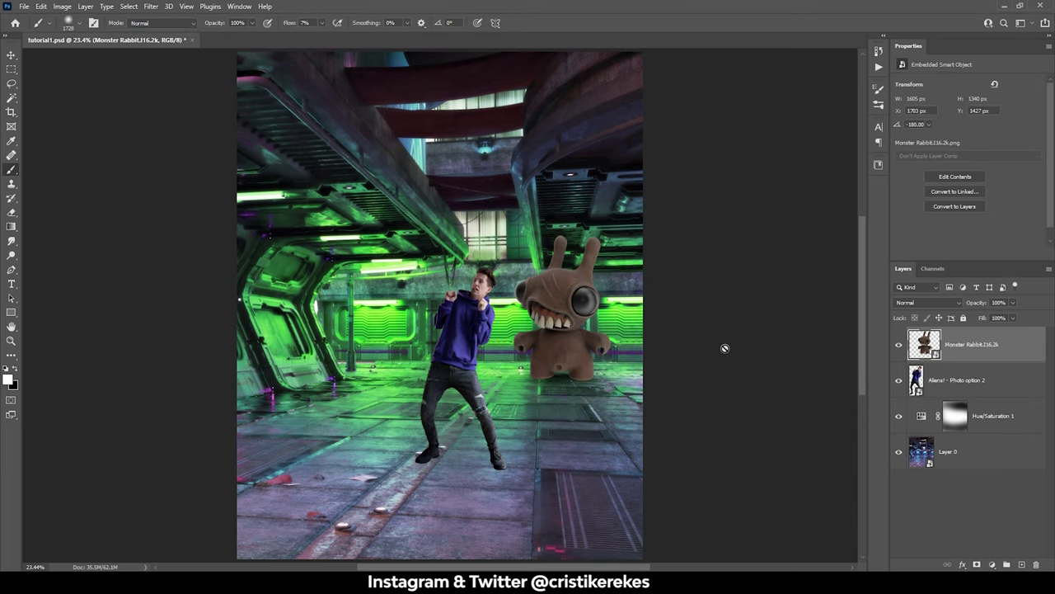
Place the giant clawed arm over the left side, rotated about -7°
drag(723, 137, 702, 101)
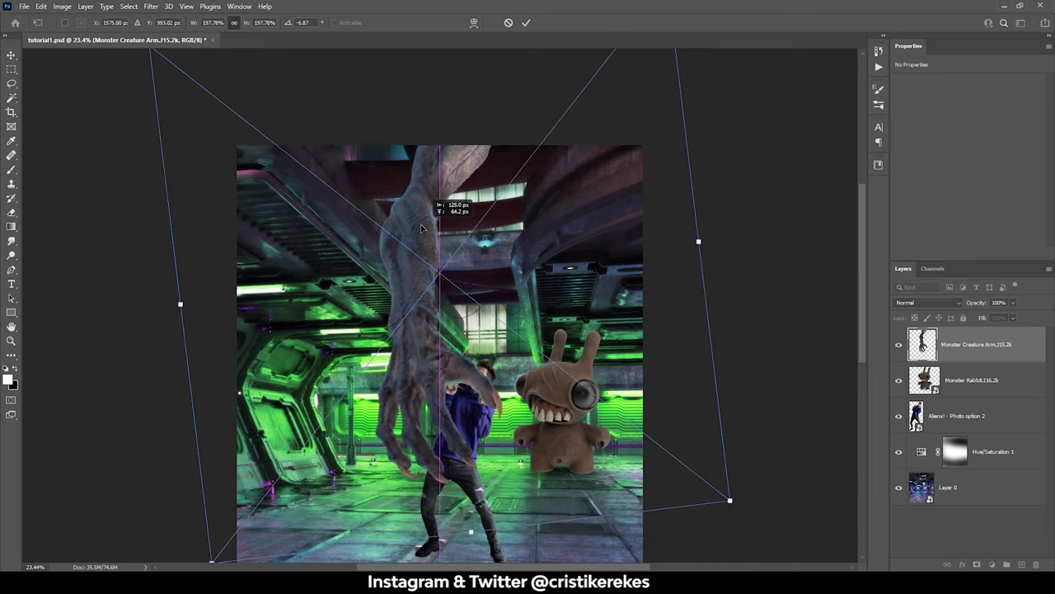
mouse_move(428, 198)
mouse_down()
mouse_move(392, 195)
mouse_move(389, 207)
mouse_move(396, 176)
mouse_move(407, 219)
mouse_move(392, 197)
mouse_up()
key(Return)
key(b)
scroll(594, 239, down, 3)
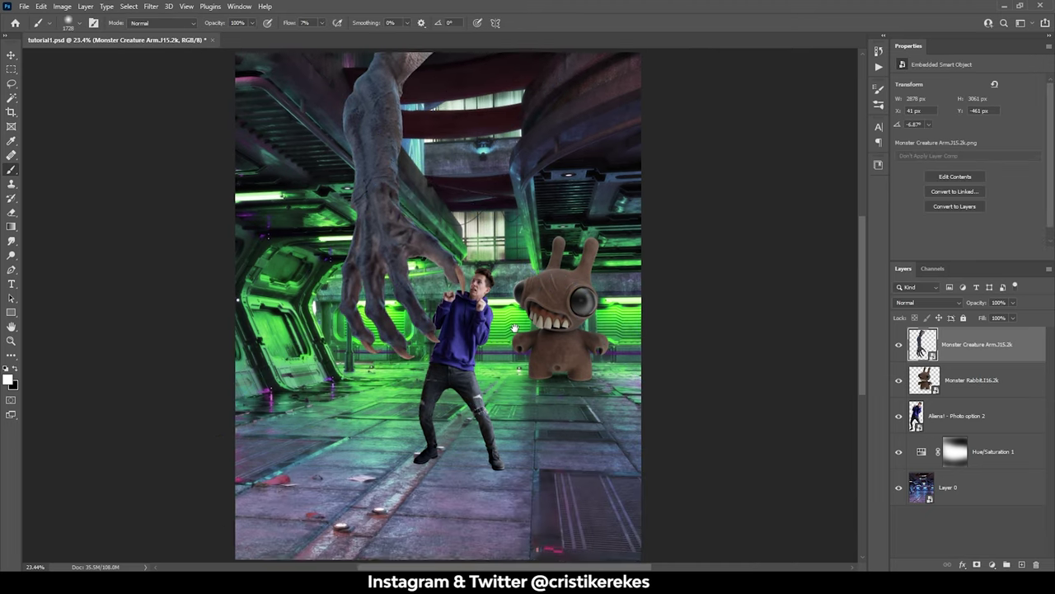
Apply a 12 px Tilt-Shift blur to Layer 0, focused near the man's feet
click(985, 499)
click(151, 6)
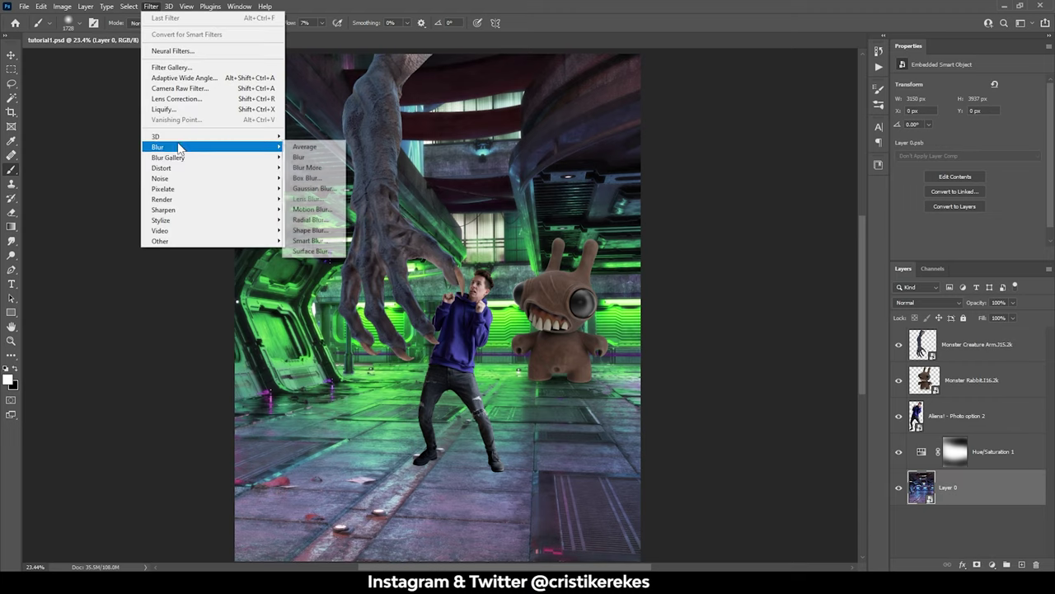
click(301, 184)
drag(462, 305, 460, 454)
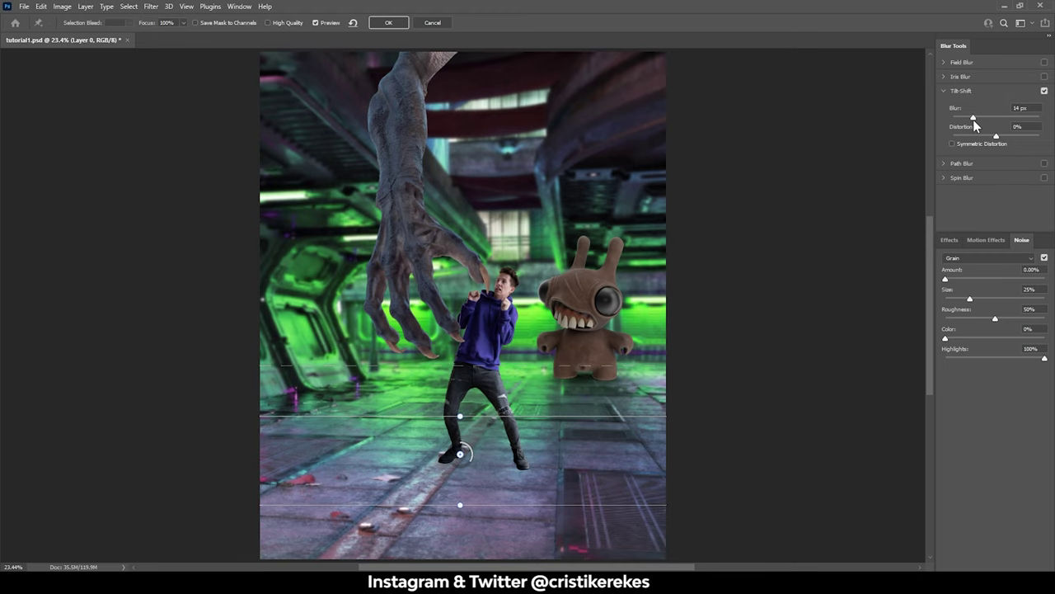
drag(973, 120, 971, 122)
drag(473, 88, 472, 139)
scroll(471, 141, up, 1)
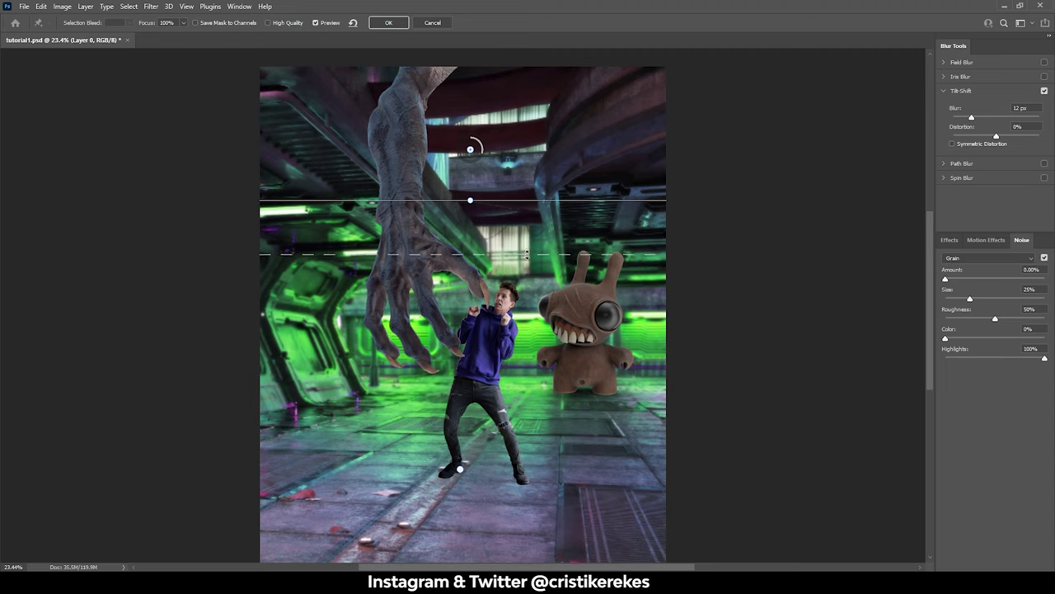
drag(526, 259, 527, 248)
key(Return)
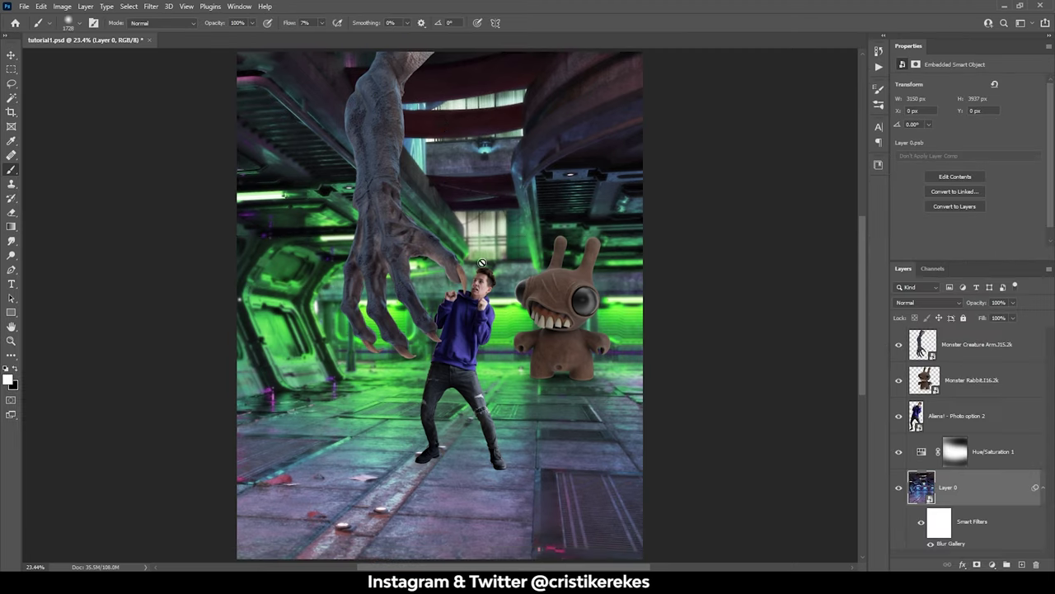
Lower the tilt-shift sharp focus line, then hide the clawed arm and man layers
double_click(950, 543)
drag(502, 185, 502, 210)
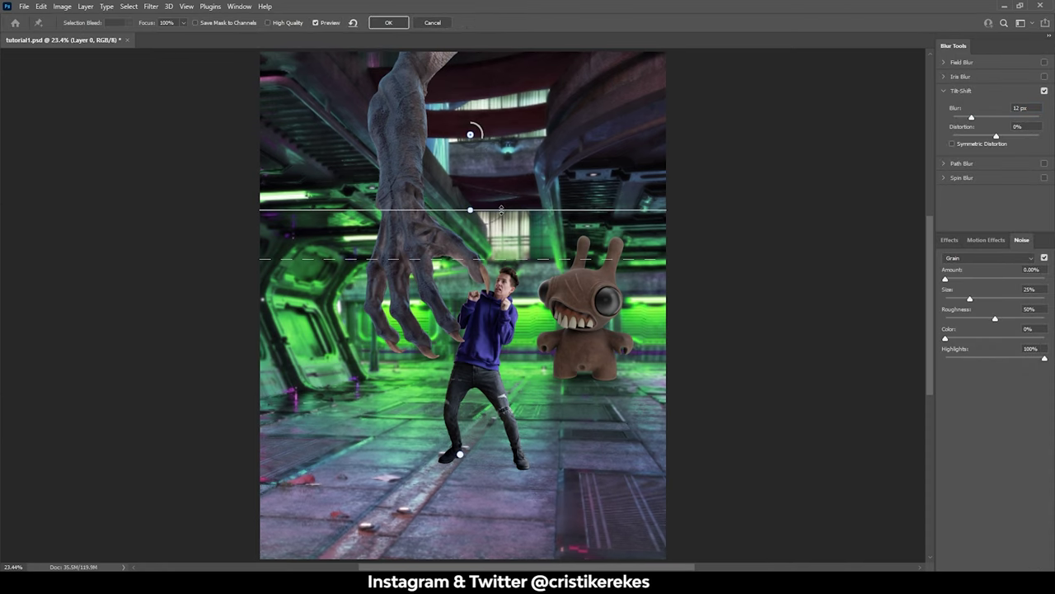
click(389, 22)
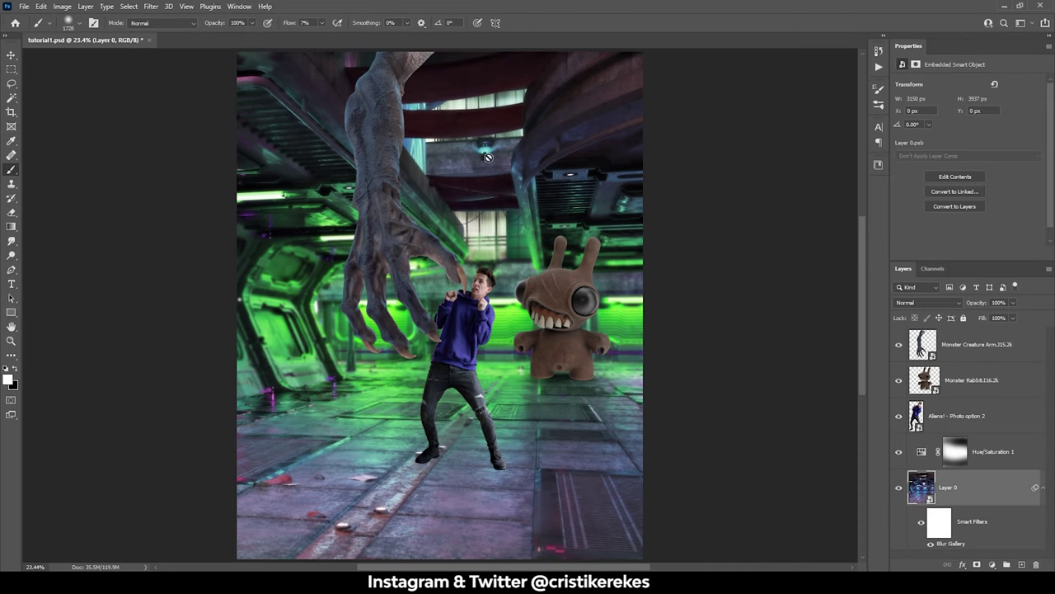
click(898, 344)
click(898, 416)
Group Layer 0 and Hue/Saturation 1 as Background and hide the monster rabbit
scroll(568, 322, up, 3)
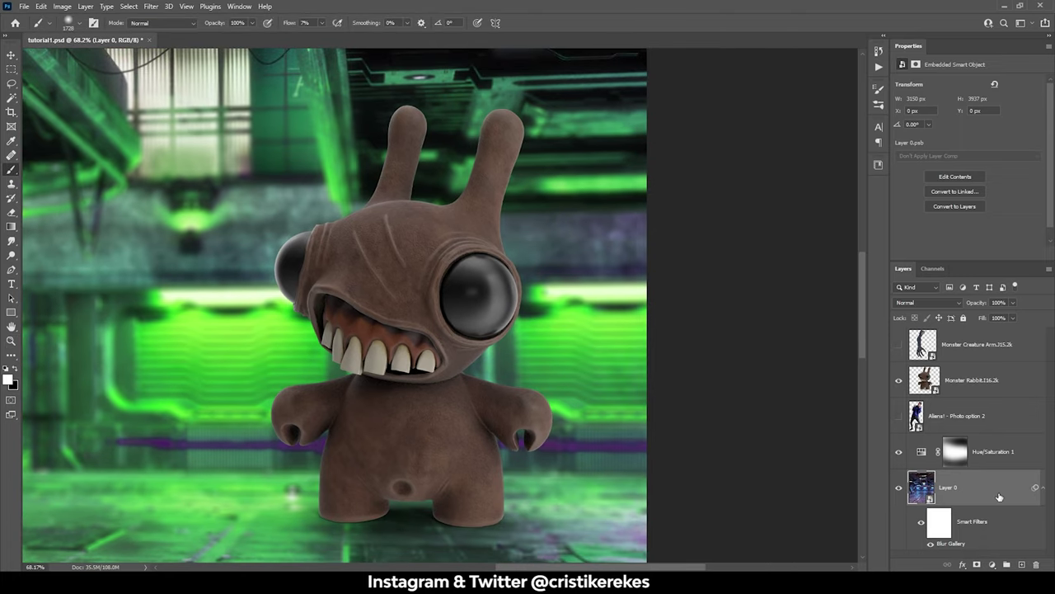
shift+click(1030, 450)
key(ctrl+g)
click(899, 380)
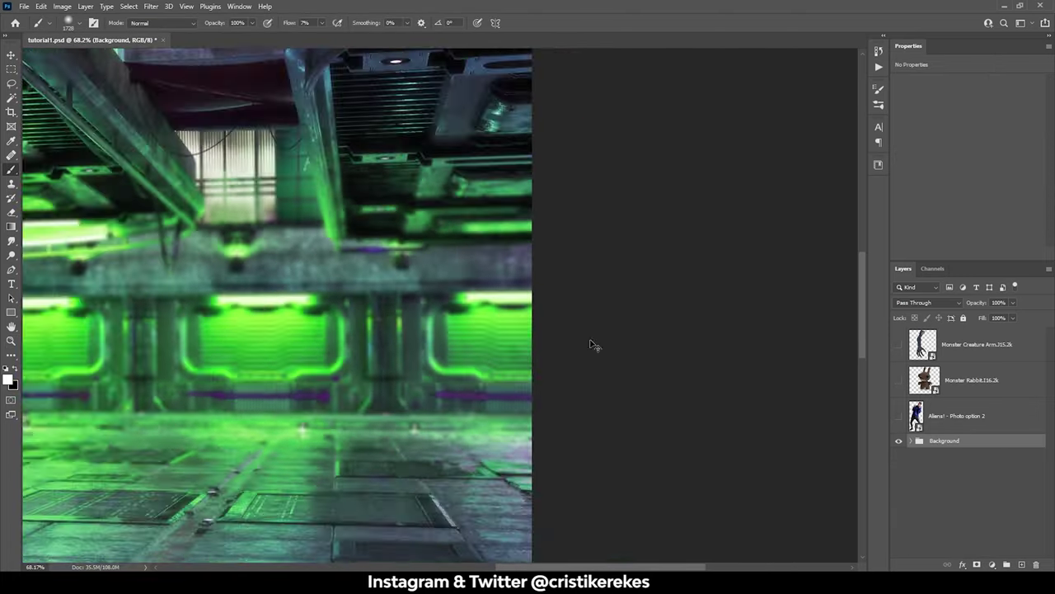
scroll(591, 346, down, 3)
click(911, 440)
Add a colorized Hue/Saturation 2 layer (Hue 109, Saturation 61) with an inverted black mask
click(992, 564)
click(954, 182)
mouse_move(898, 124)
mouse_down()
mouse_move(938, 123)
mouse_move(967, 145)
mouse_move(944, 124)
mouse_up()
click(970, 466)
key(ctrl+i)
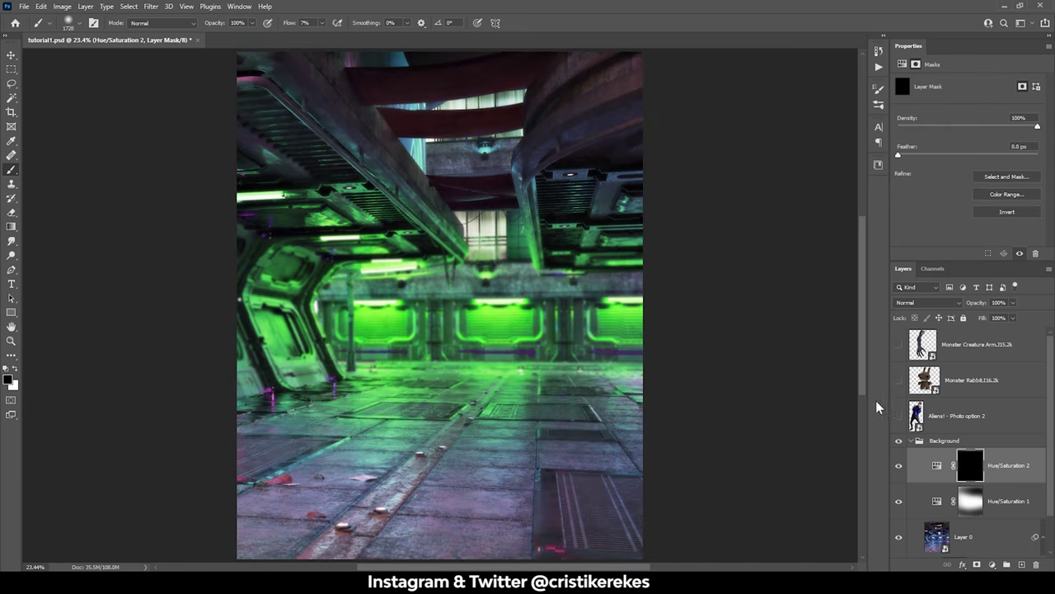
key(x)
click(937, 465)
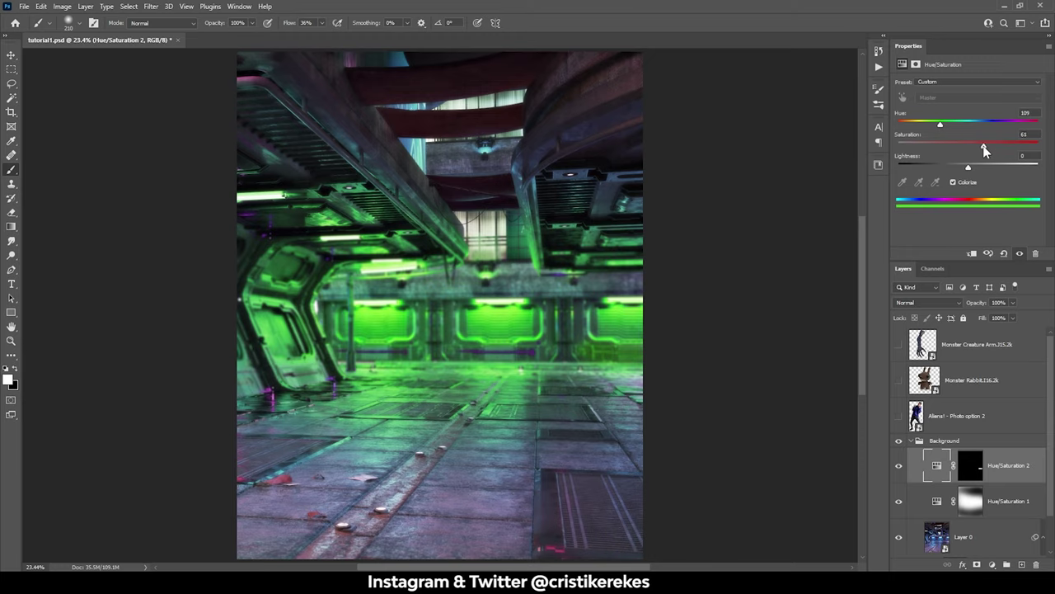
Paint white on the mask along the wall band beneath the doors
key(ctrl+backslash)
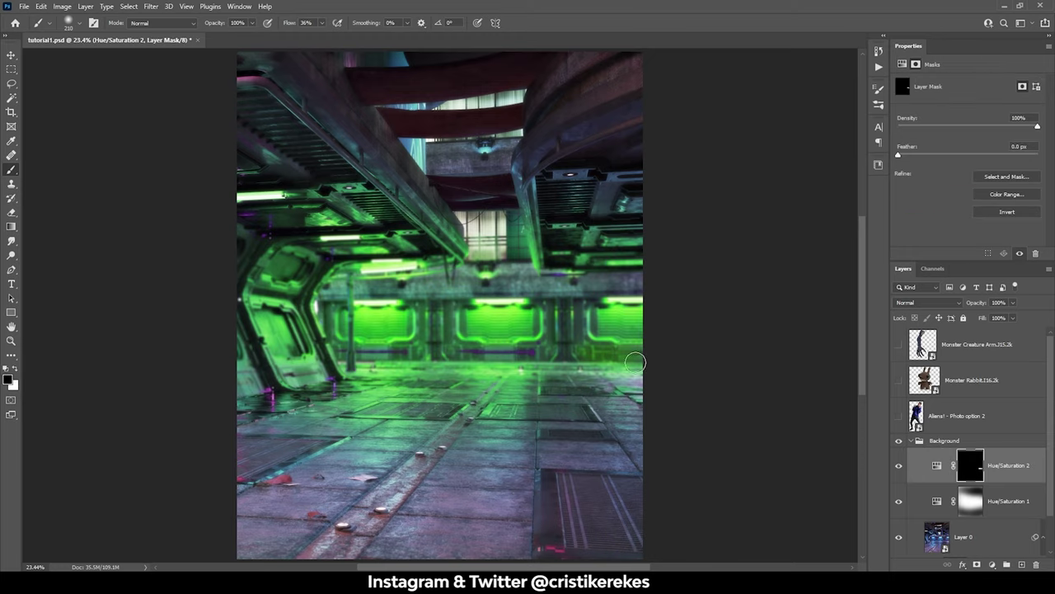
scroll(533, 354, up, 5)
drag(575, 357, 125, 354)
scroll(499, 337, left, 5)
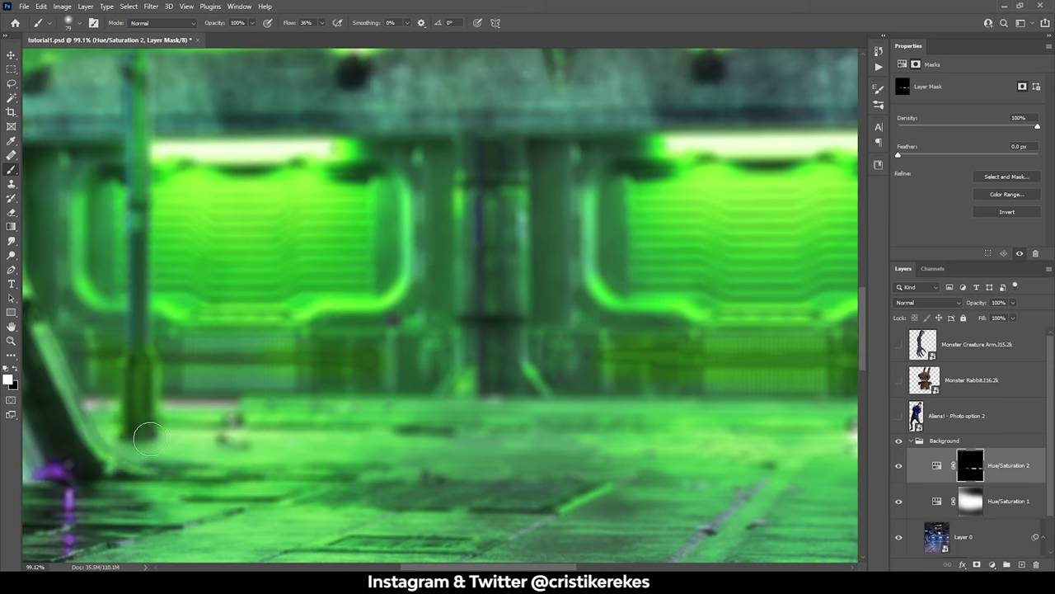
scroll(398, 325, down, 3)
scroll(330, 212, down, 2)
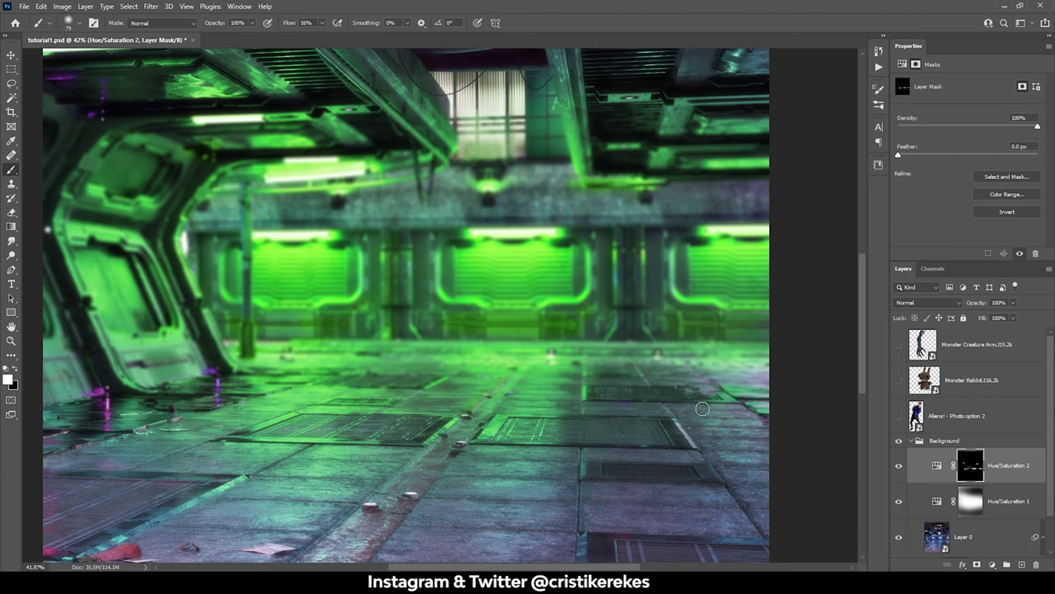
scroll(705, 395, down, 2)
Show the man layer and put it in a new group named Benny
click(911, 440)
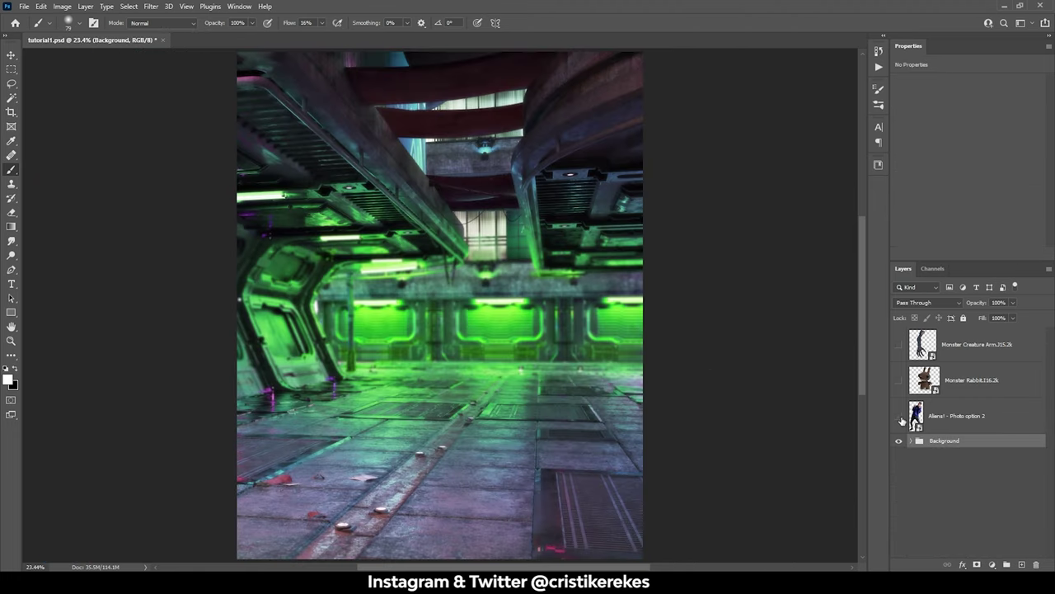
click(898, 416)
click(956, 416)
key(ctrl+g)
double_click(937, 405)
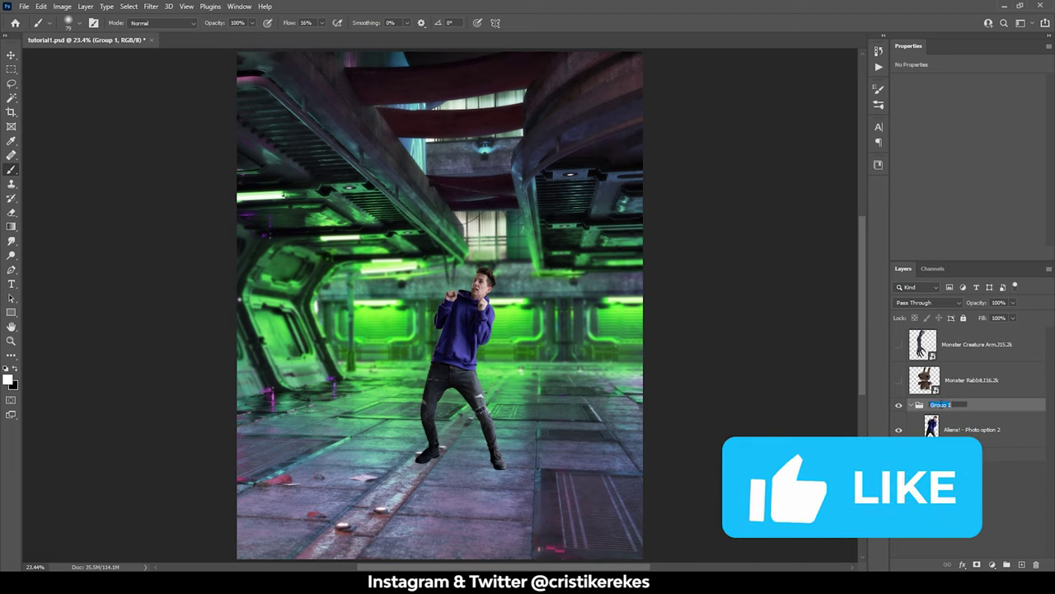
text(Benny)
key(Return)
Grade the man with clipped Exposure (-0.60), Levels and Color Balance adjustments
click(993, 565)
click(1014, 378)
drag(970, 110, 944, 123)
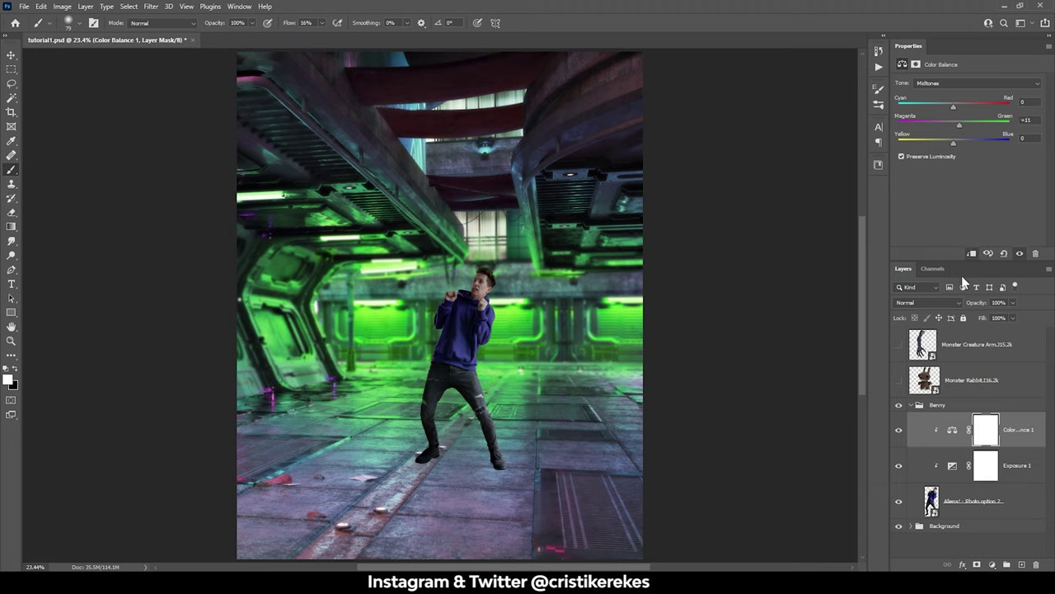
click(993, 565)
click(940, 419)
key(ctrl+alt+g)
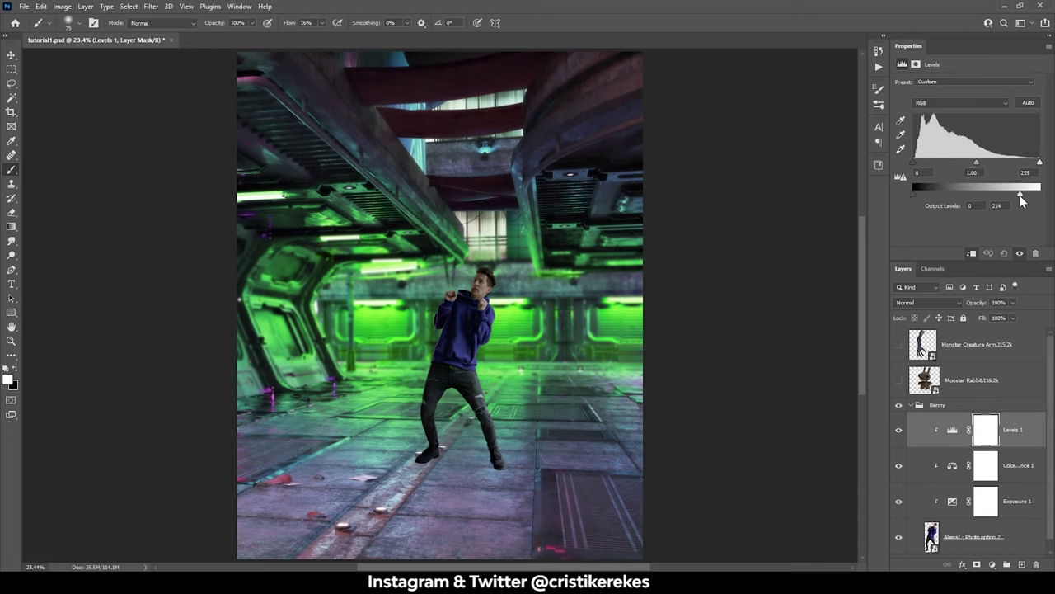
scroll(988, 399, down, 1)
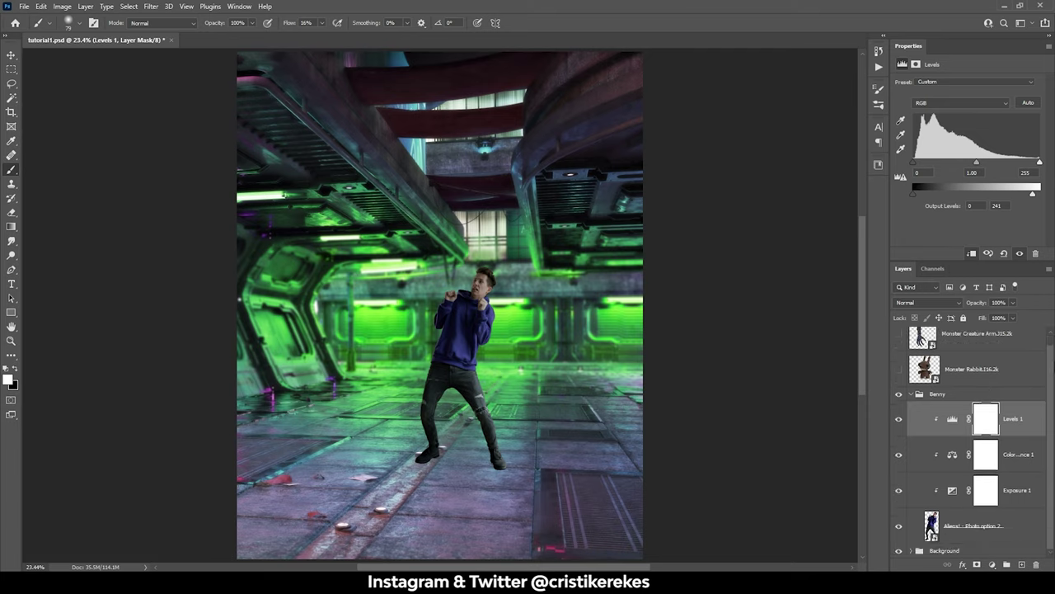
click(977, 451)
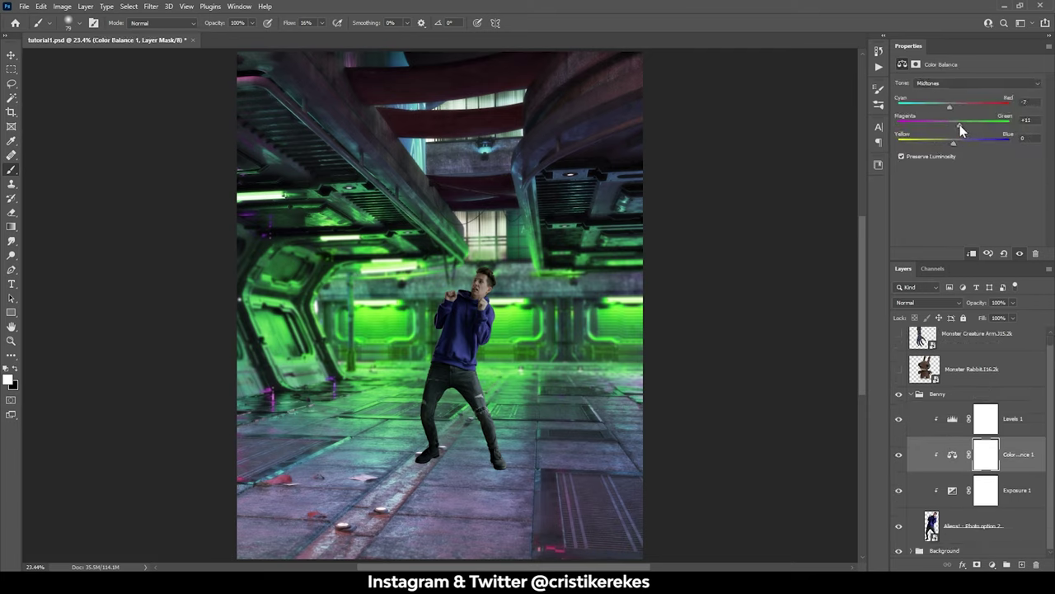
Show the monster rabbit and put it in a new group named Alex
click(898, 368)
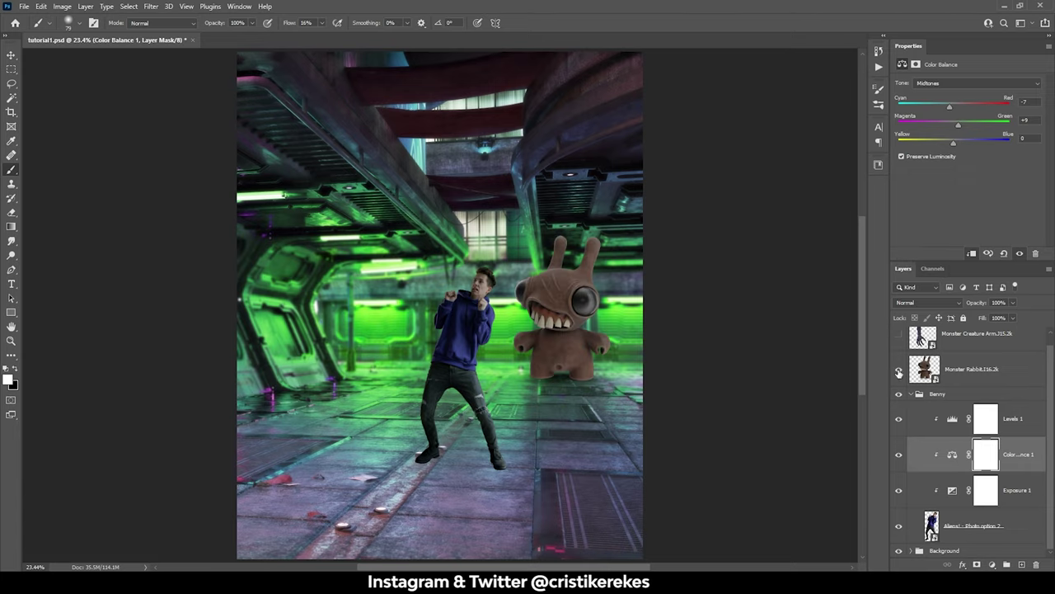
click(973, 369)
click(911, 393)
key(ctrl+g)
double_click(940, 369)
text(Monster)
key(Return)
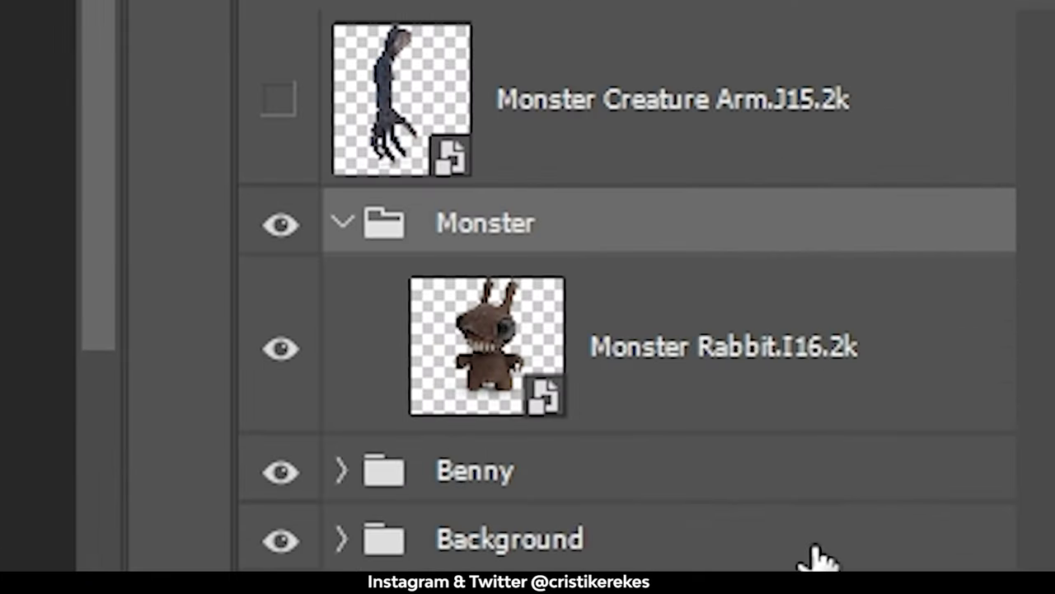
double_click(471, 225)
text(Alex)
key(Return)
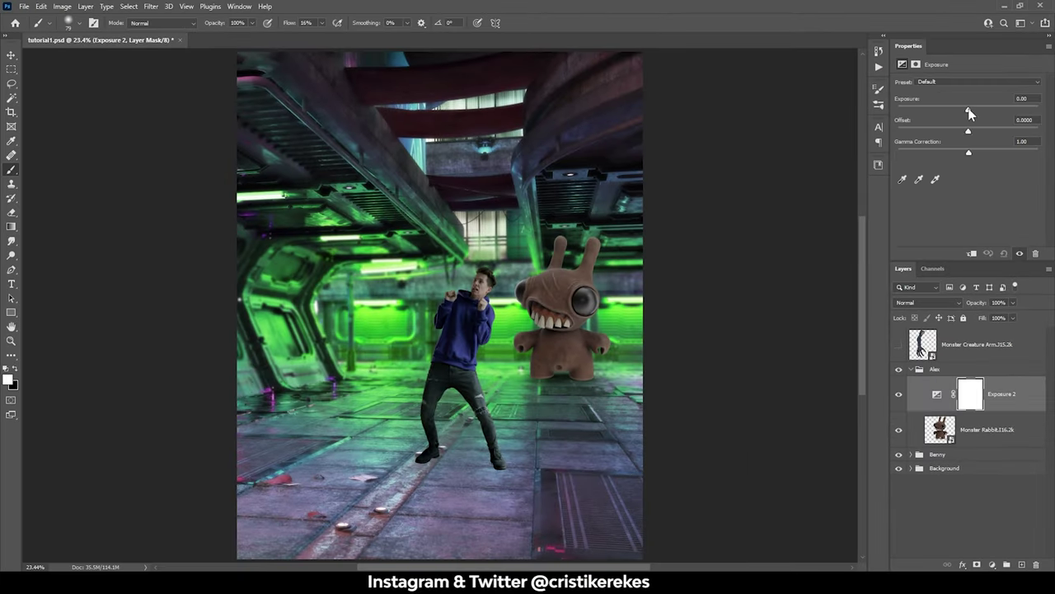
Darken the rabbit with a clipped Exposure and add a Color Balance adjustment
drag(969, 109, 935, 116)
click(899, 394)
click(992, 563)
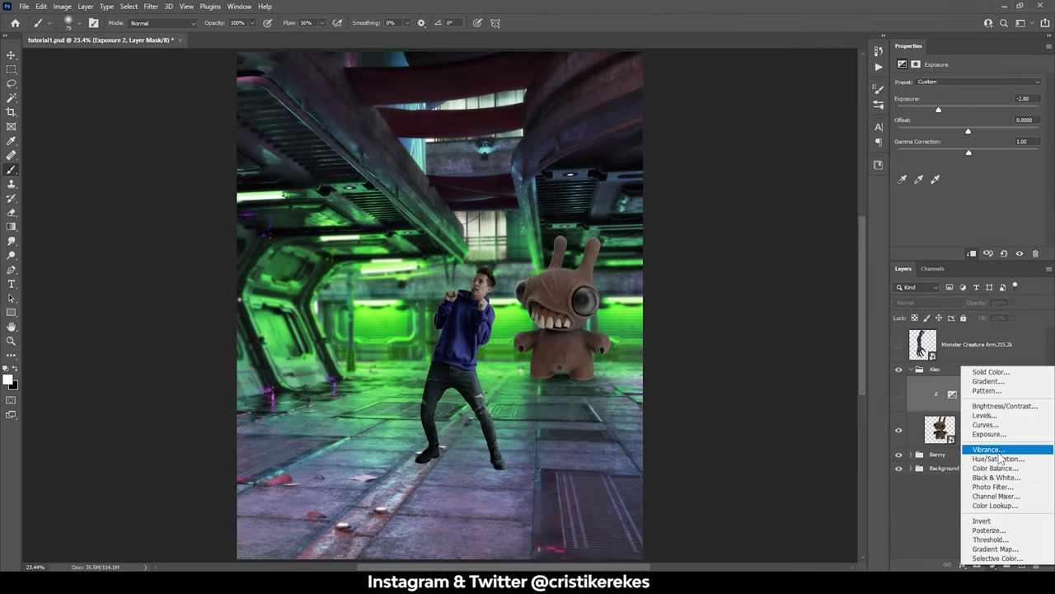
click(940, 445)
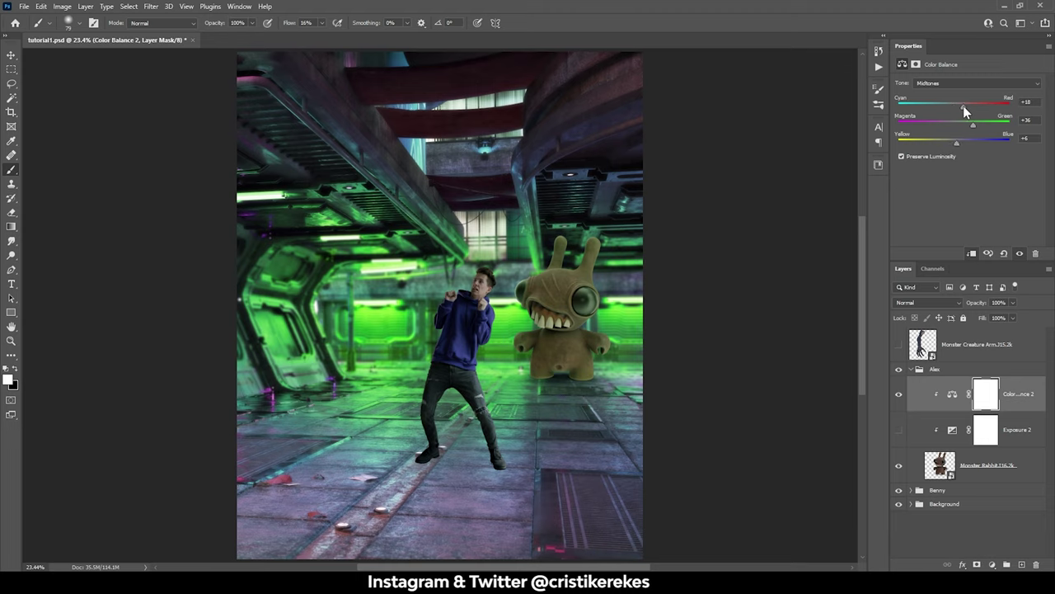
click(898, 430)
Add a clipped colorized Hue/Saturation at Hue 104, Lightness +36 for a green monster
click(992, 564)
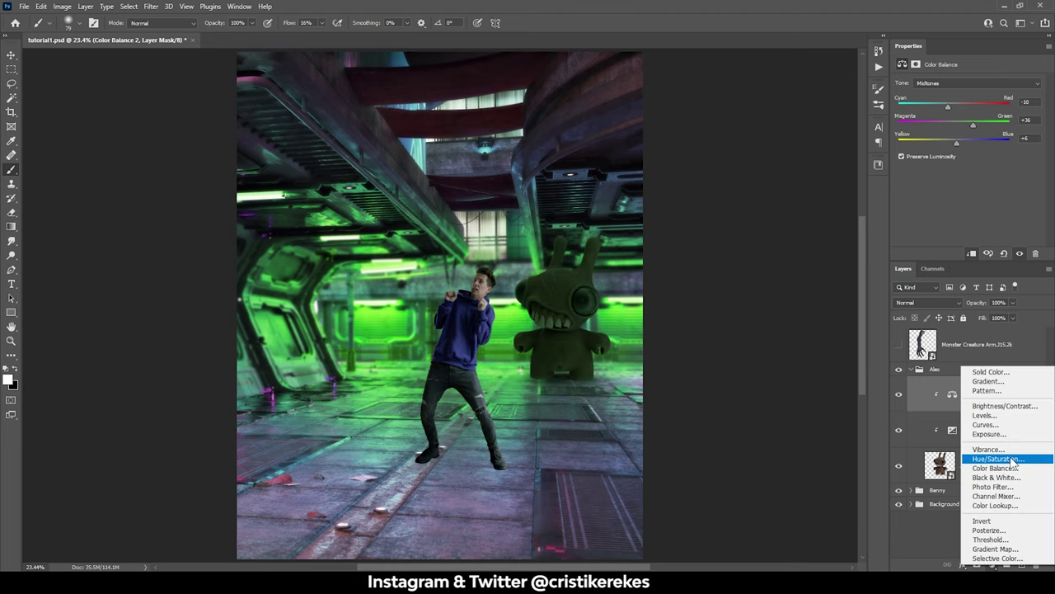
click(942, 459)
click(953, 182)
click(972, 254)
drag(913, 124, 931, 124)
mouse_move(969, 146)
mouse_down()
mouse_move(1002, 146)
mouse_move(993, 166)
mouse_up()
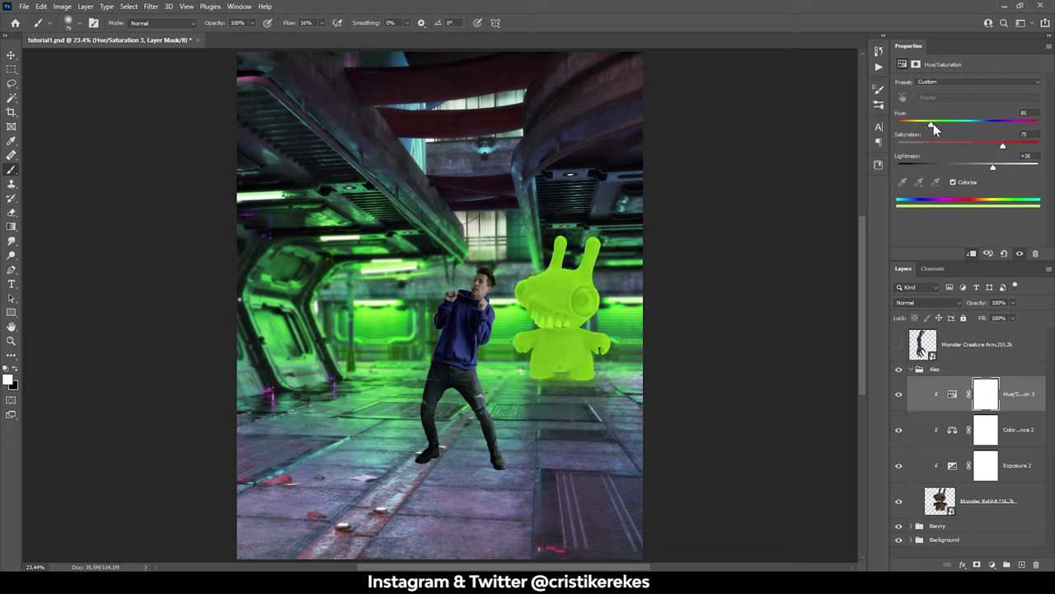
drag(934, 124, 938, 124)
Split the Blend If Underlying black slider so the rabbit's dark texture shows through
double_click(1039, 394)
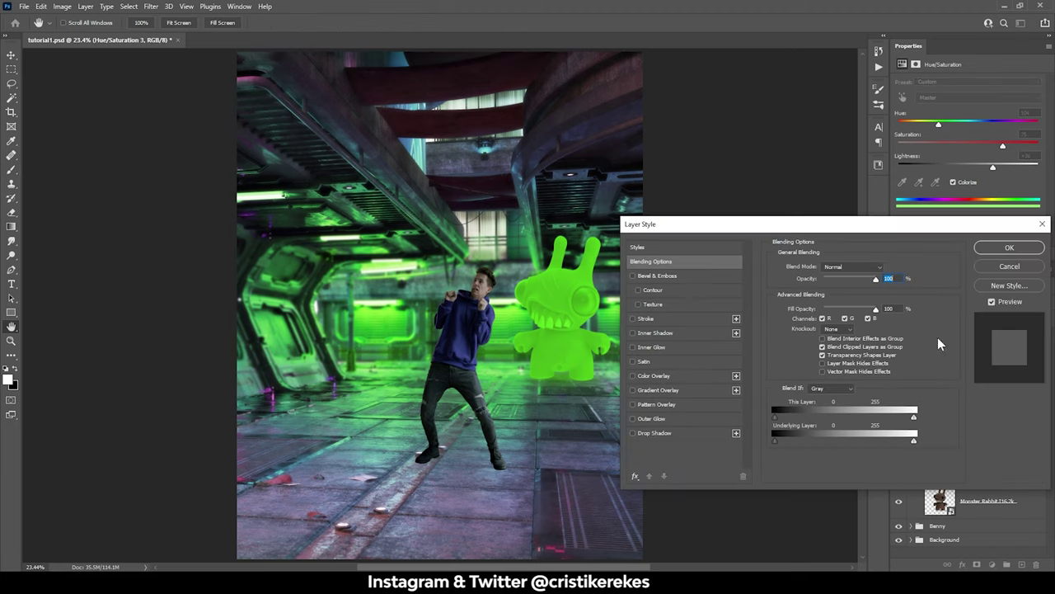
drag(561, 313, 437, 314)
scroll(430, 316, up, 3)
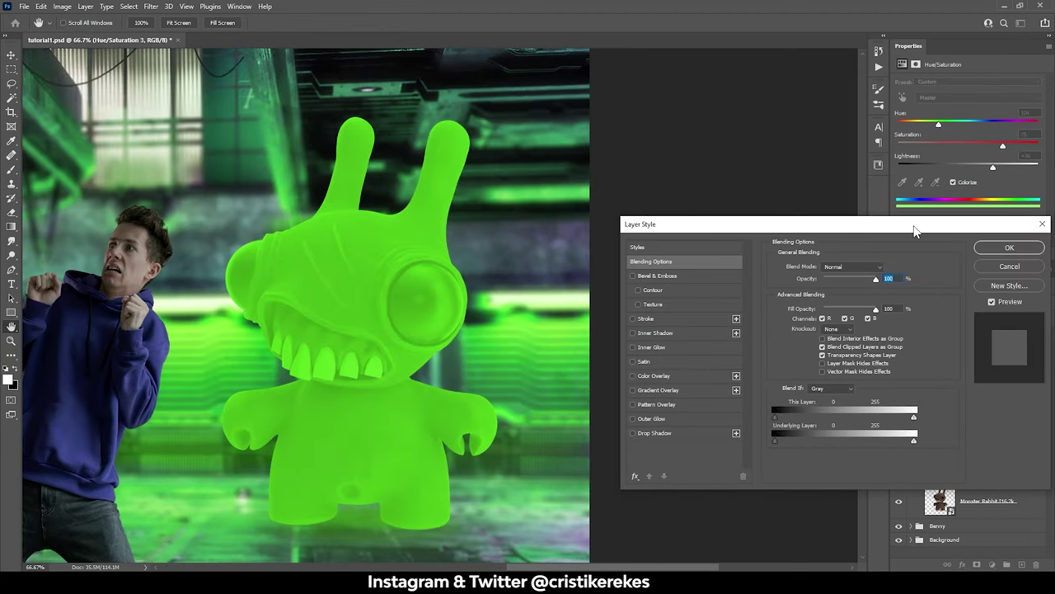
drag(774, 441, 804, 441)
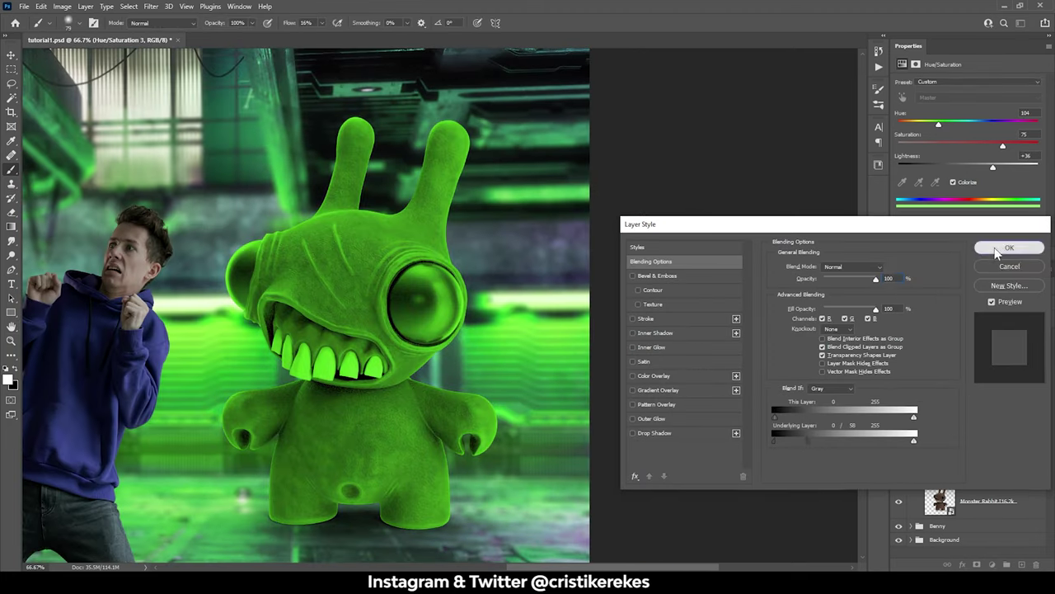
click(1009, 247)
Boost the tint, invert its mask, and paint green rim light on the shoulder and right arm
drag(992, 167, 1014, 146)
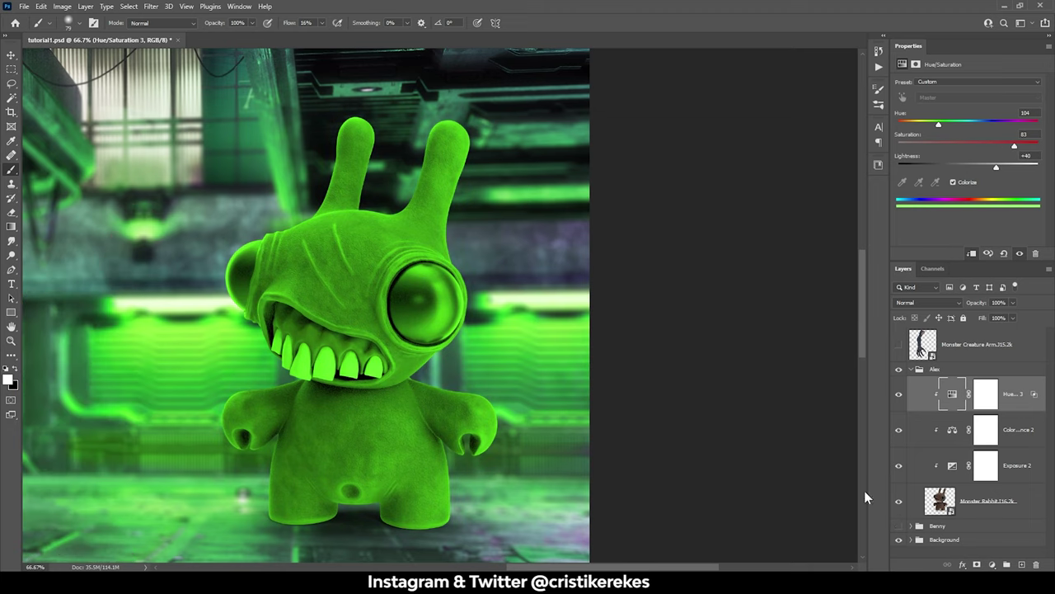
key(z)
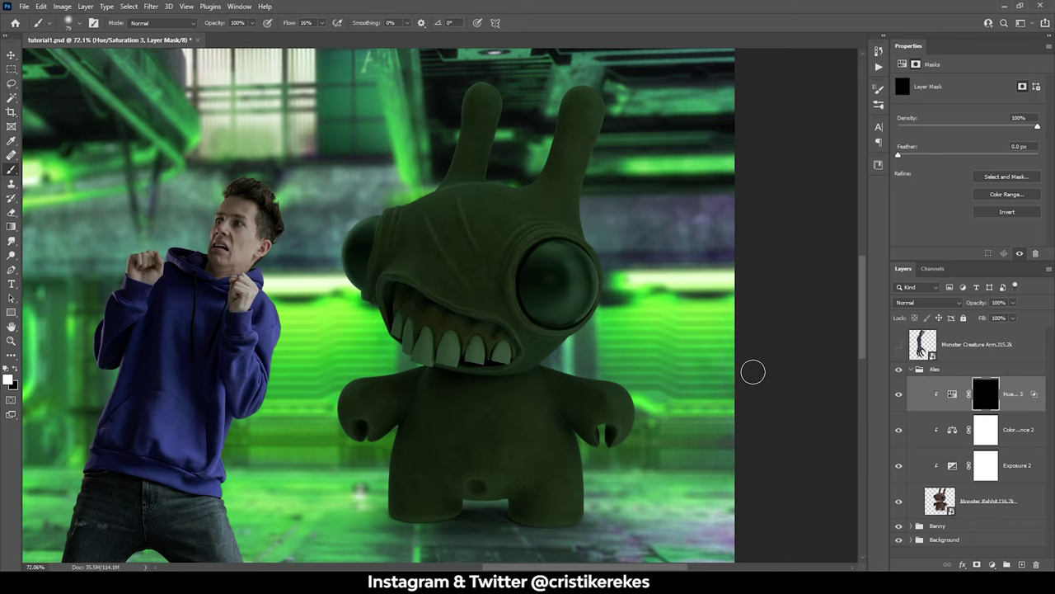
scroll(606, 108, up, 3)
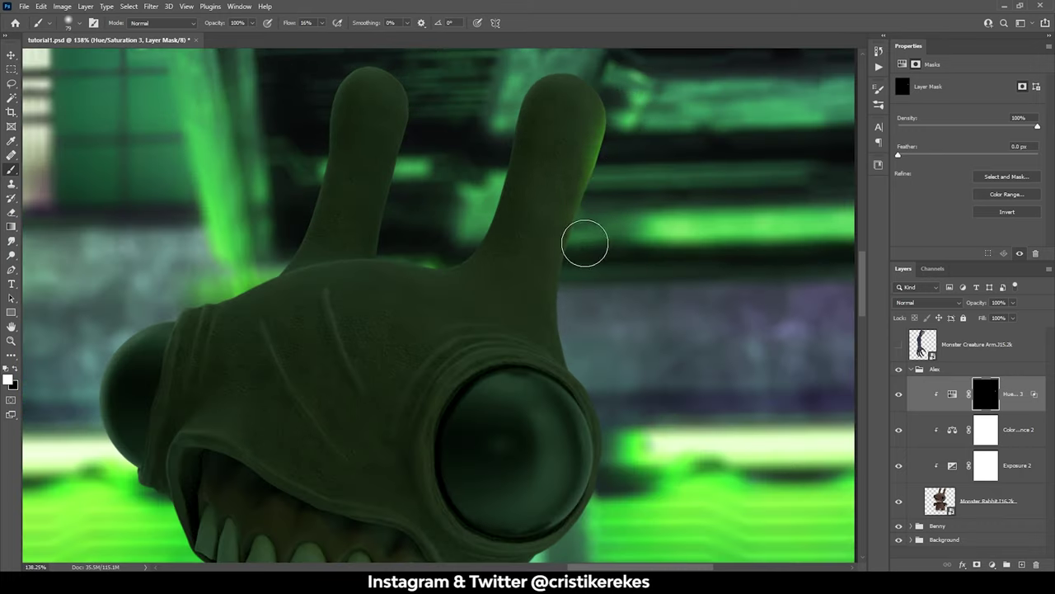
scroll(671, 370, down, 5)
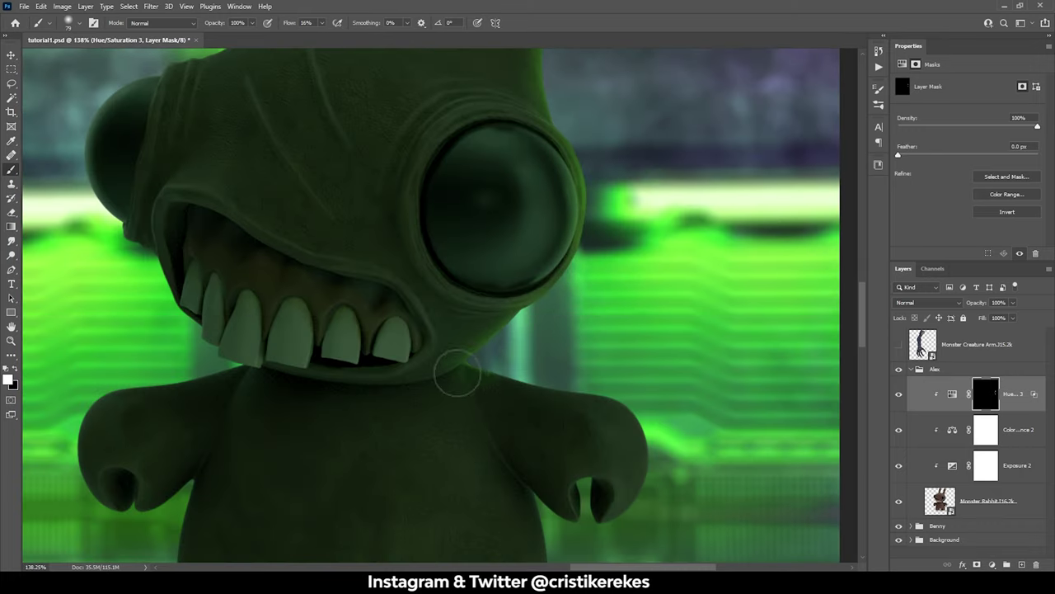
drag(457, 373, 658, 463)
drag(633, 397, 650, 528)
key(x)
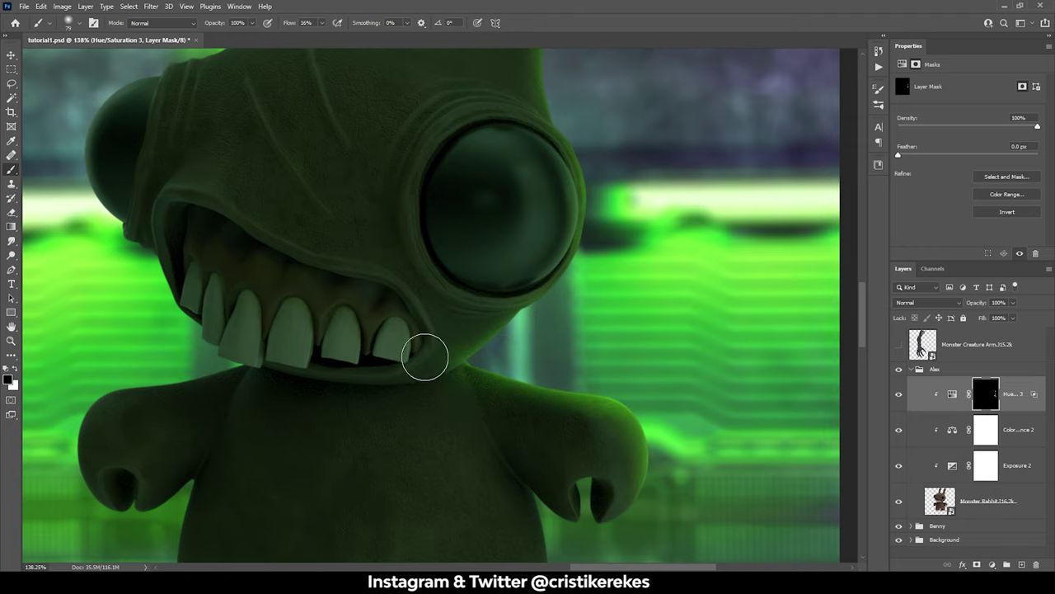
Paint rim light along the monster's right body, leg, left side and left arm
drag(451, 420, 502, 157)
key(x)
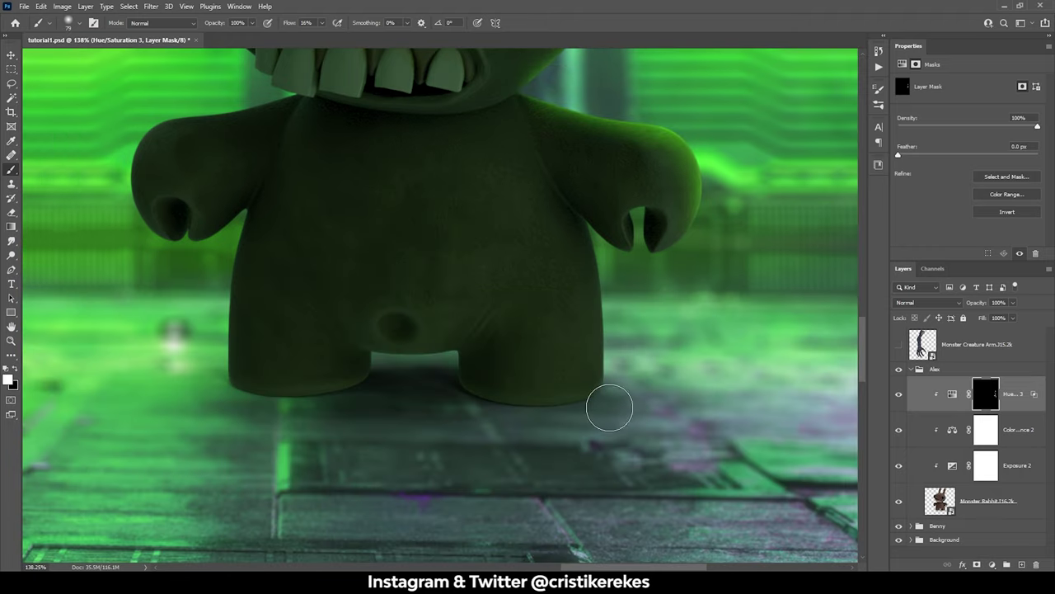
mouse_move(604, 376)
mouse_down()
mouse_move(588, 223)
mouse_move(666, 452)
mouse_up()
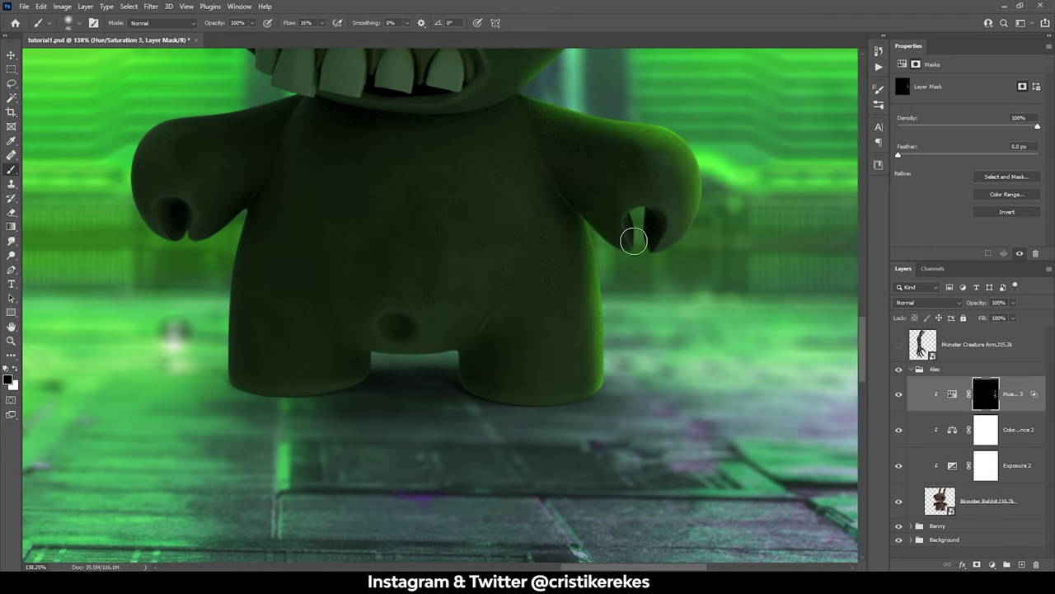
drag(337, 333, 479, 394)
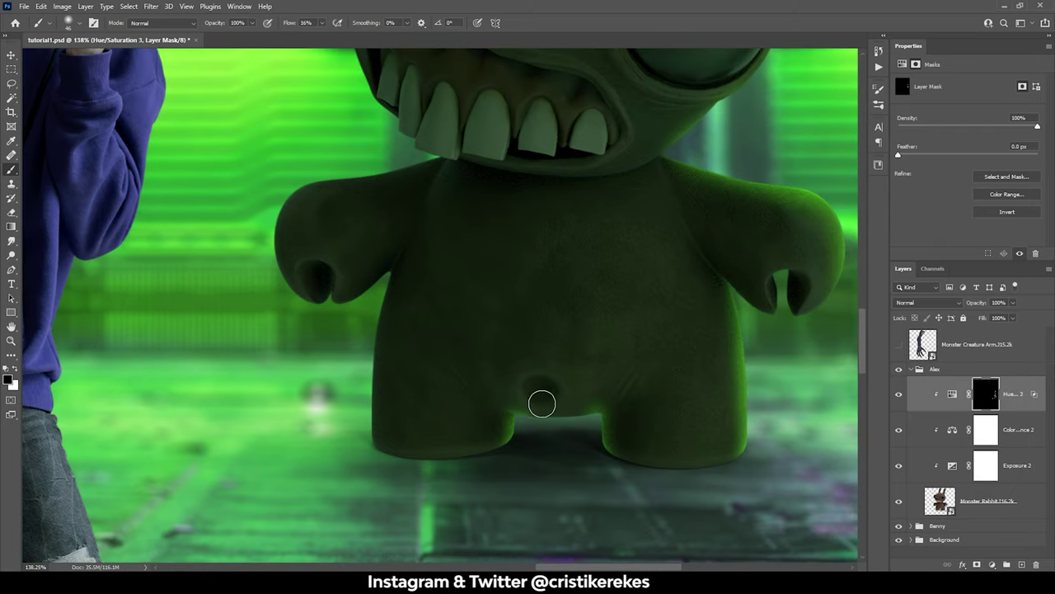
mouse_move(382, 273)
mouse_down()
mouse_move(372, 377)
mouse_move(387, 472)
mouse_up()
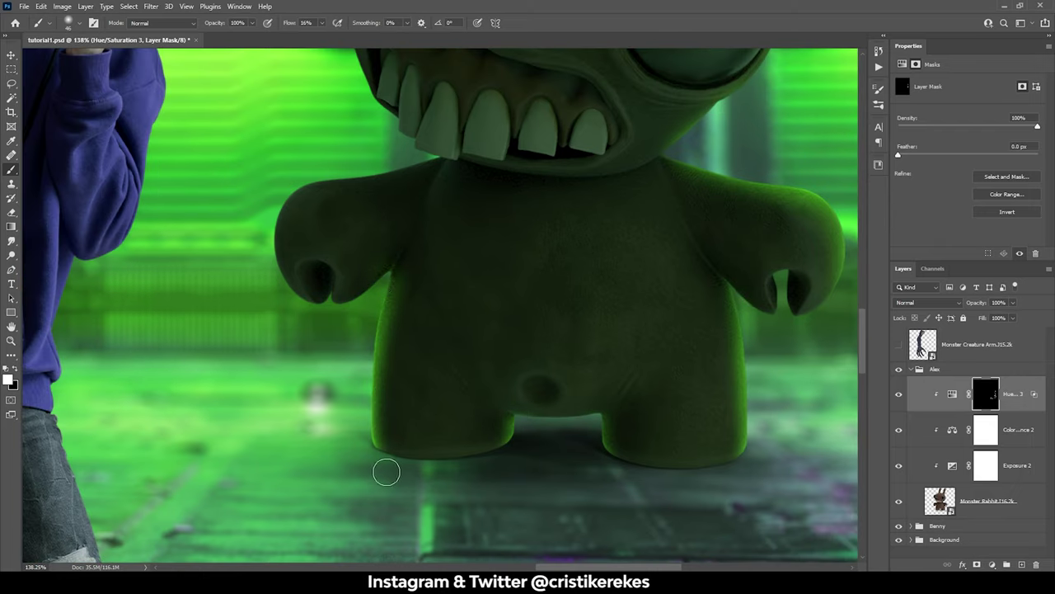
mouse_move(342, 179)
mouse_down()
mouse_move(381, 165)
mouse_move(281, 214)
mouse_move(296, 313)
mouse_up()
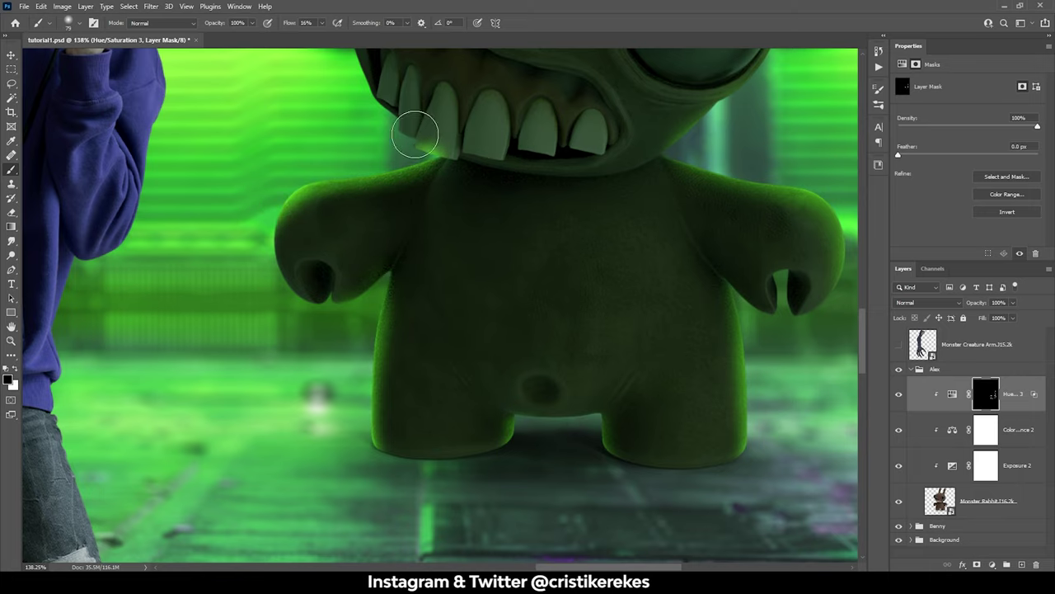
Paint rim light along the edges of the monster's antennae
scroll(569, 276, up, 5)
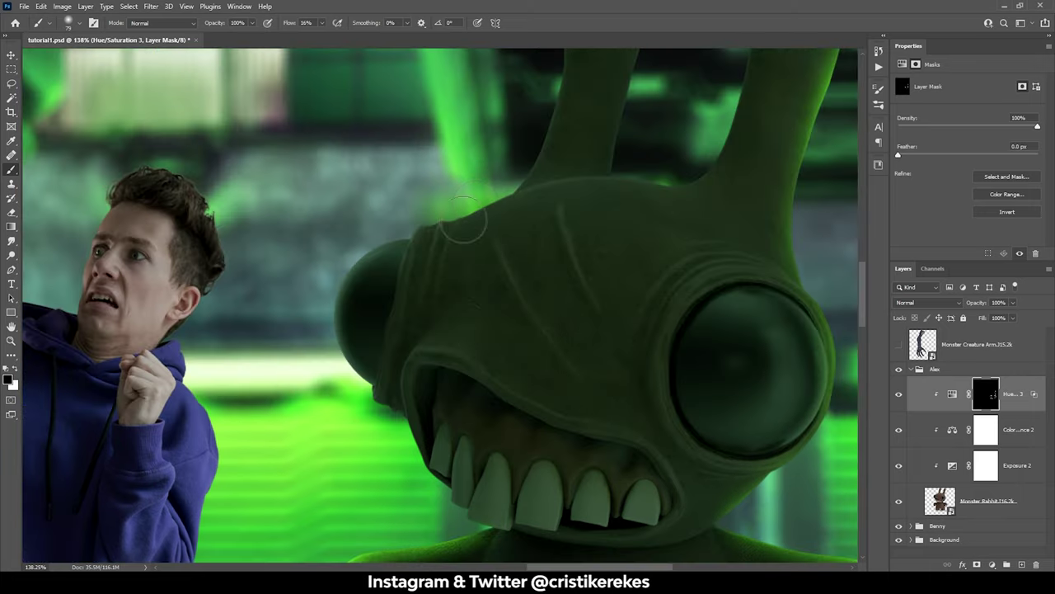
scroll(453, 141, up, 5)
drag(453, 141, 405, 311)
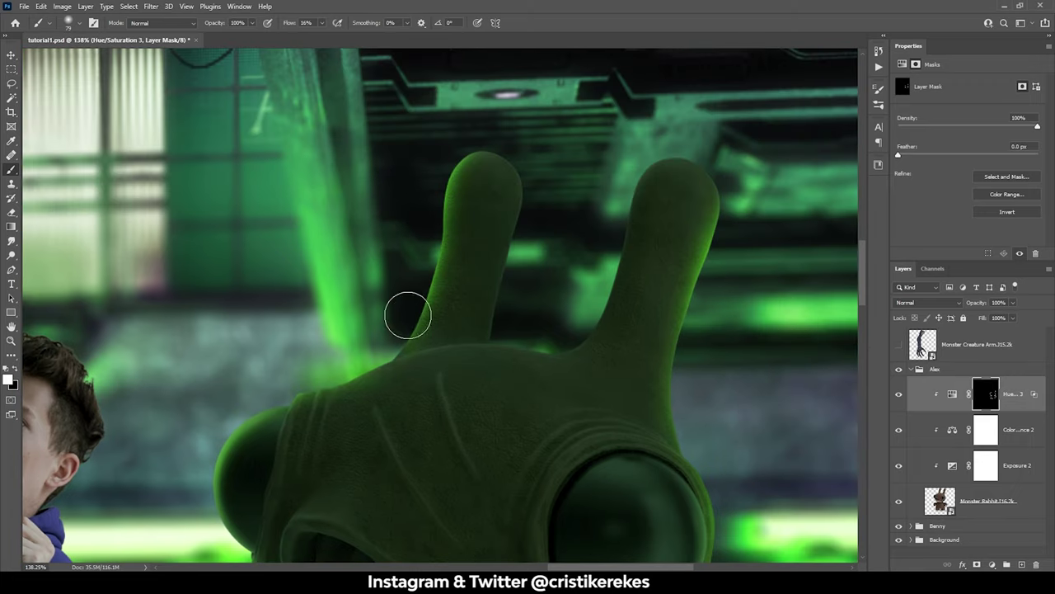
drag(520, 169, 523, 289)
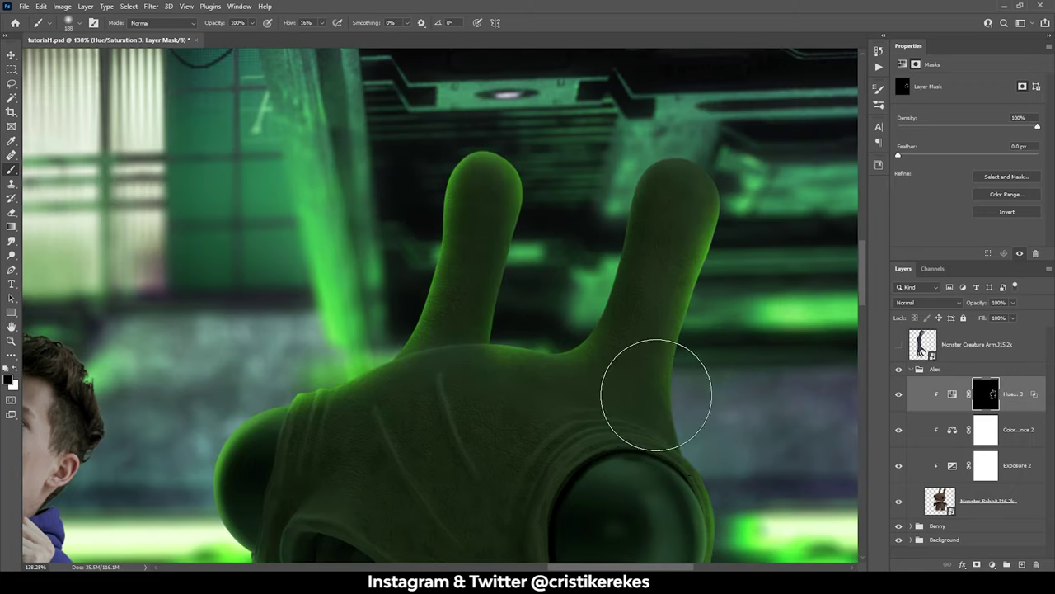
scroll(556, 309, down, 5)
scroll(557, 308, up, 3)
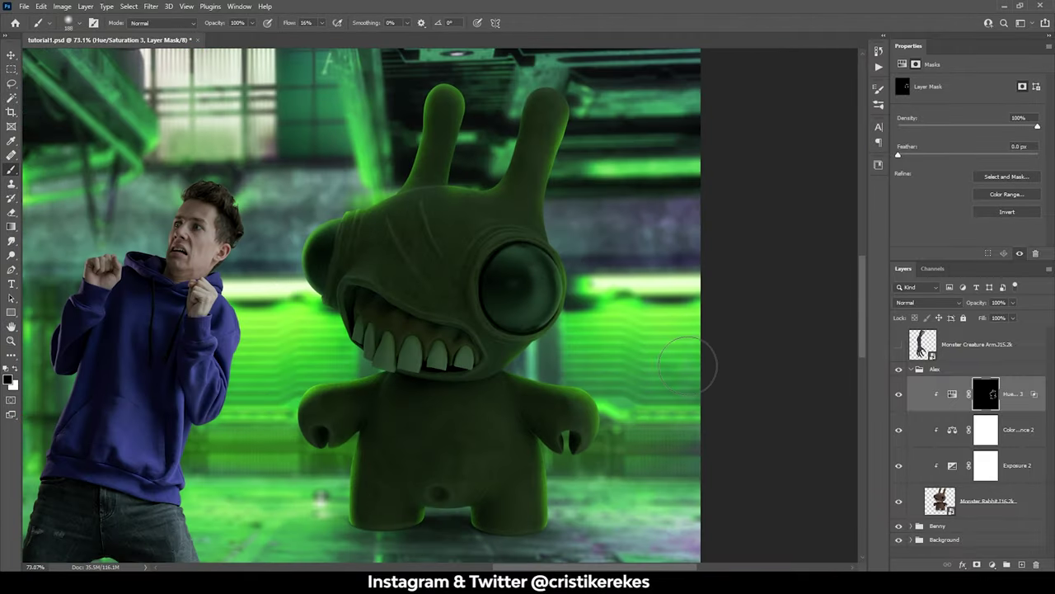
Apply a 2.6 px Gaussian Blur to the monster rabbit
click(151, 6)
click(306, 182)
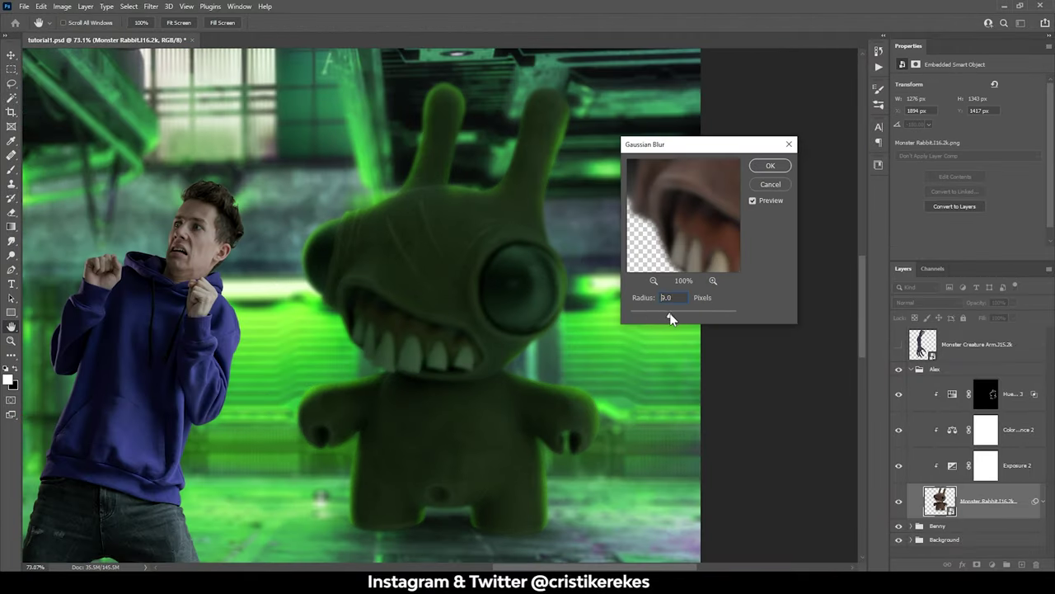
drag(667, 311, 649, 314)
key(Return)
key(ctrl+minus)
key(ctrl+minus)
key(ctrl+minus)
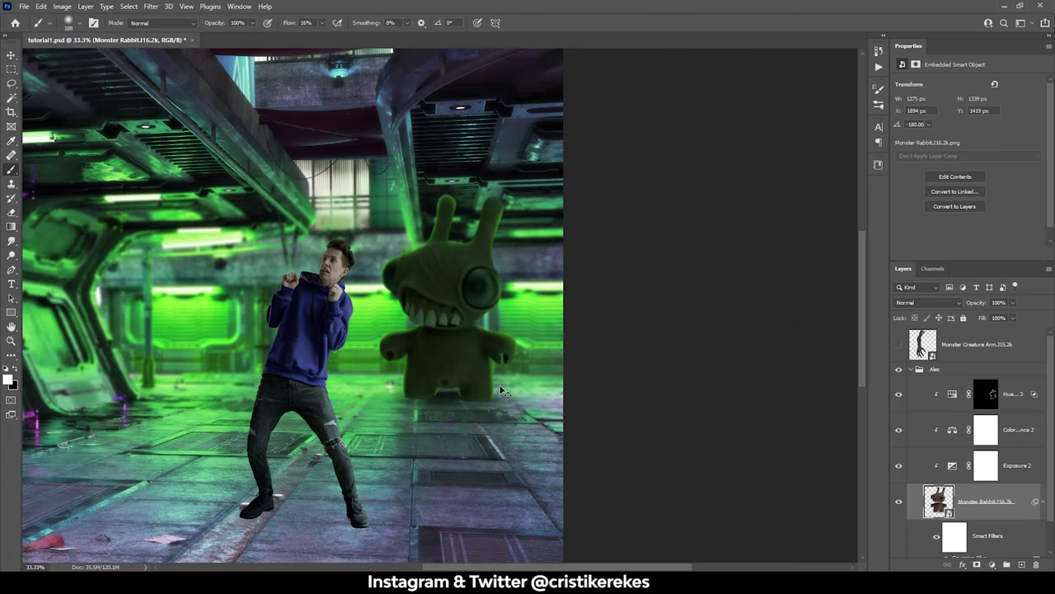
scroll(972, 445, down, 5)
Nudge the corridor's tilt-shift focus line up slightly and reapply the blur
click(981, 551)
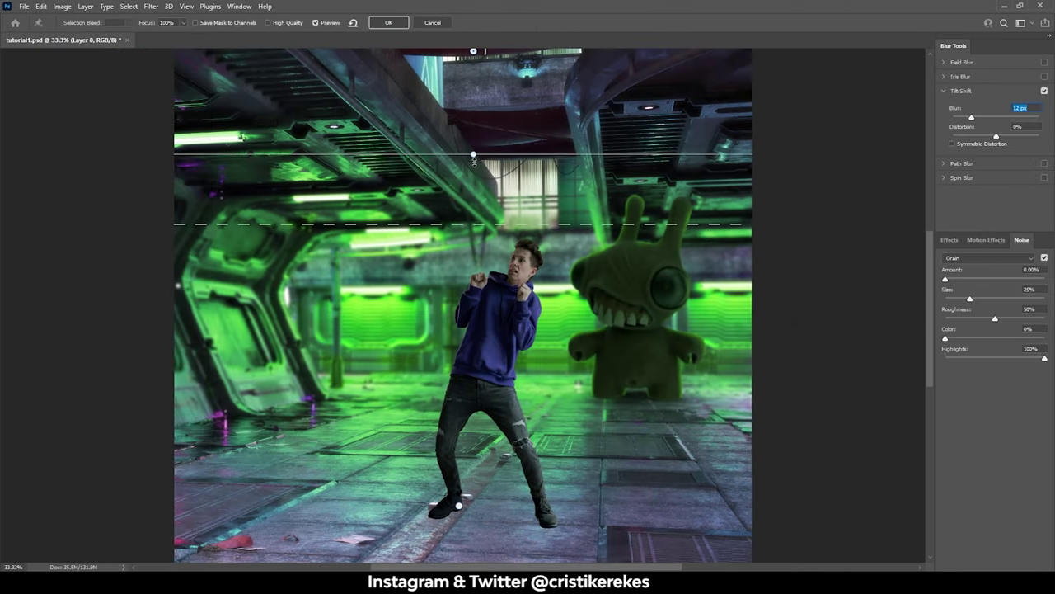
drag(555, 123, 555, 113)
click(388, 23)
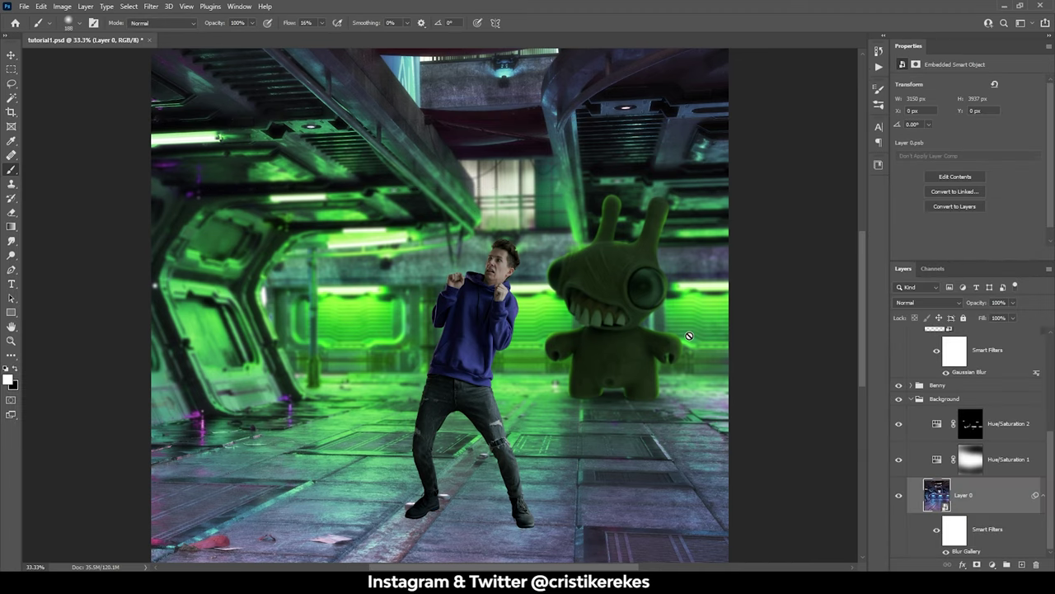
scroll(1038, 451, up, 1)
Tweak the monster's exposure and paint brighter rim light along its right edges
click(1038, 445)
drag(930, 110, 936, 113)
click(986, 373)
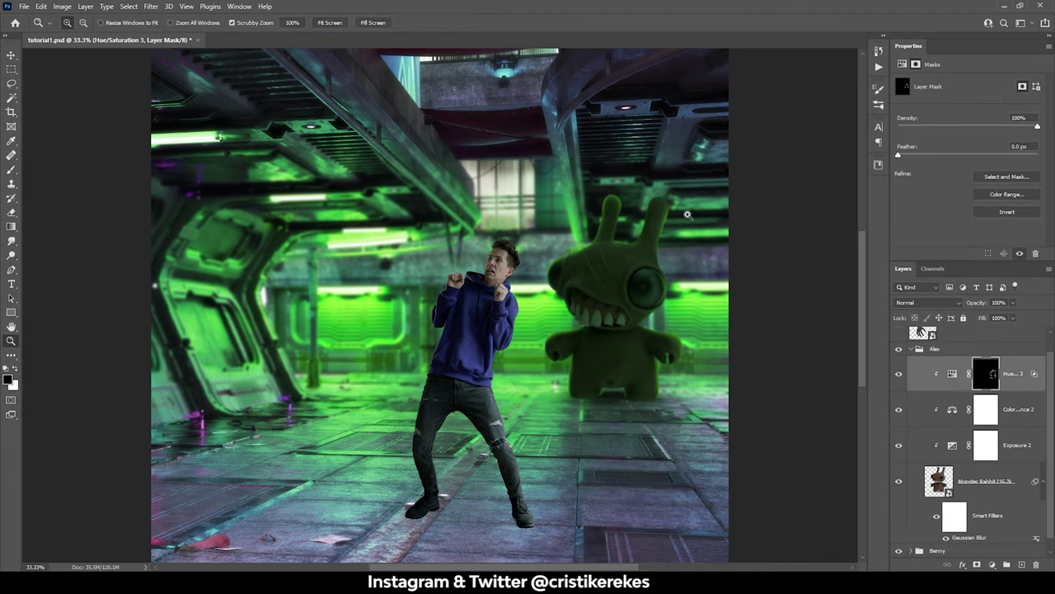
scroll(664, 286, up, 3)
key(x)
drag(614, 280, 618, 367)
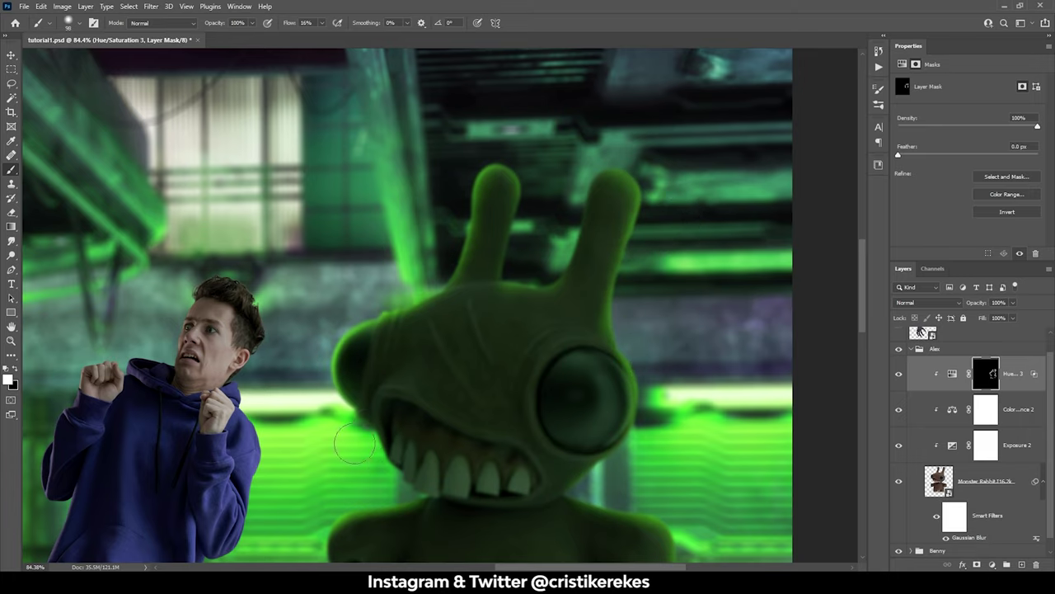
scroll(403, 339, down, 3)
drag(585, 466, 607, 487)
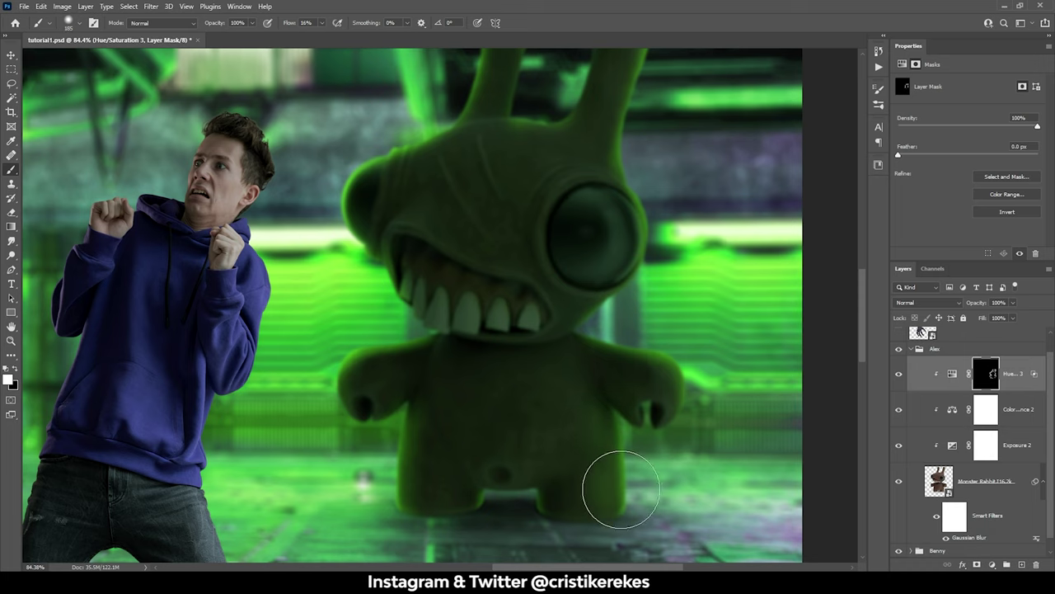
Duplicate the monster rabbit layer as Alex
click(1020, 490)
key(ctrl+0)
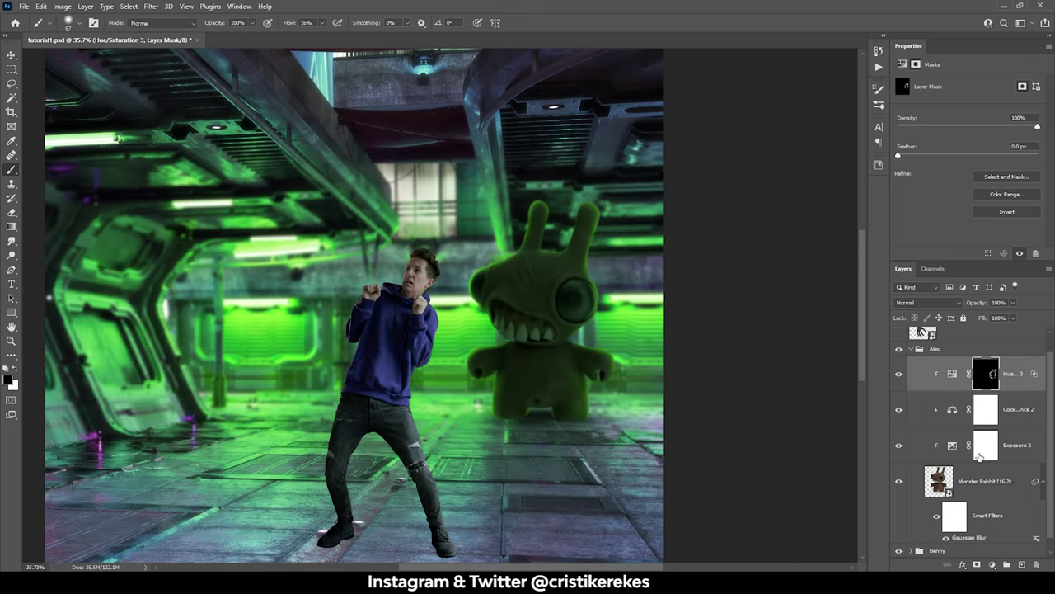
key(ctrl+j)
Name the copy 'Alex' and give the monster rabbit a black Color Overlay style
text(Alex)
key(Return)
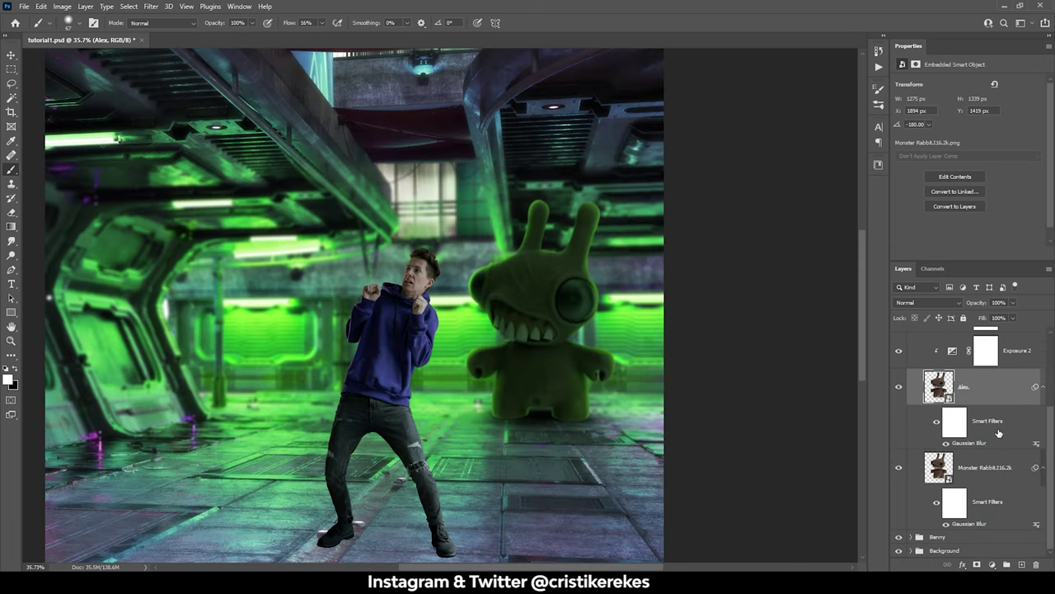
click(1021, 459)
double_click(1021, 458)
click(659, 379)
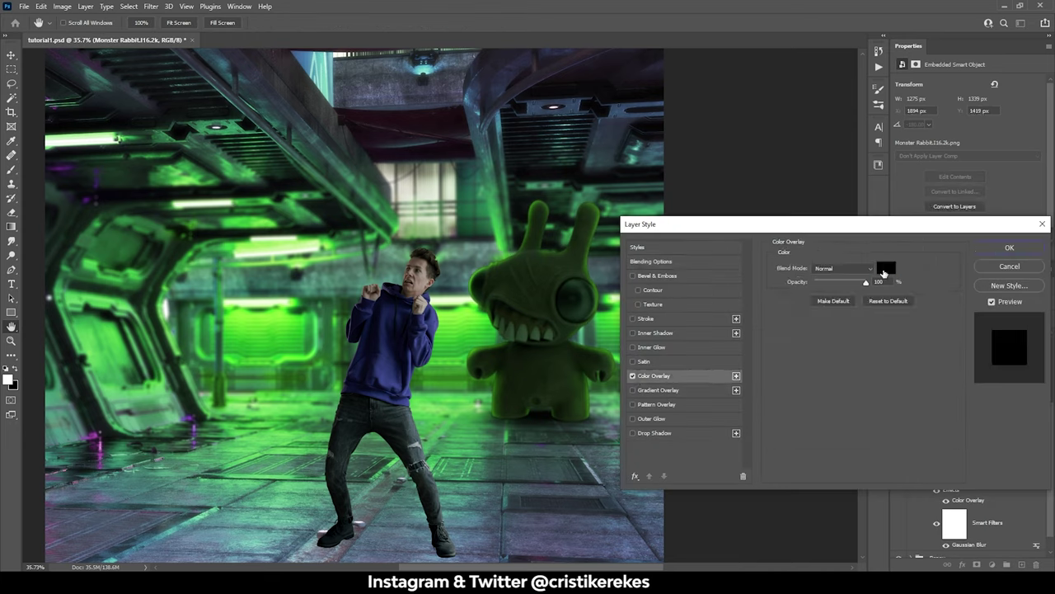
click(882, 268)
click(896, 259)
click(1018, 247)
key(v)
Flatten the black silhouette onto the floor, blur it 44.3 px, and squash it beneath the monster
drag(542, 199, 537, 404)
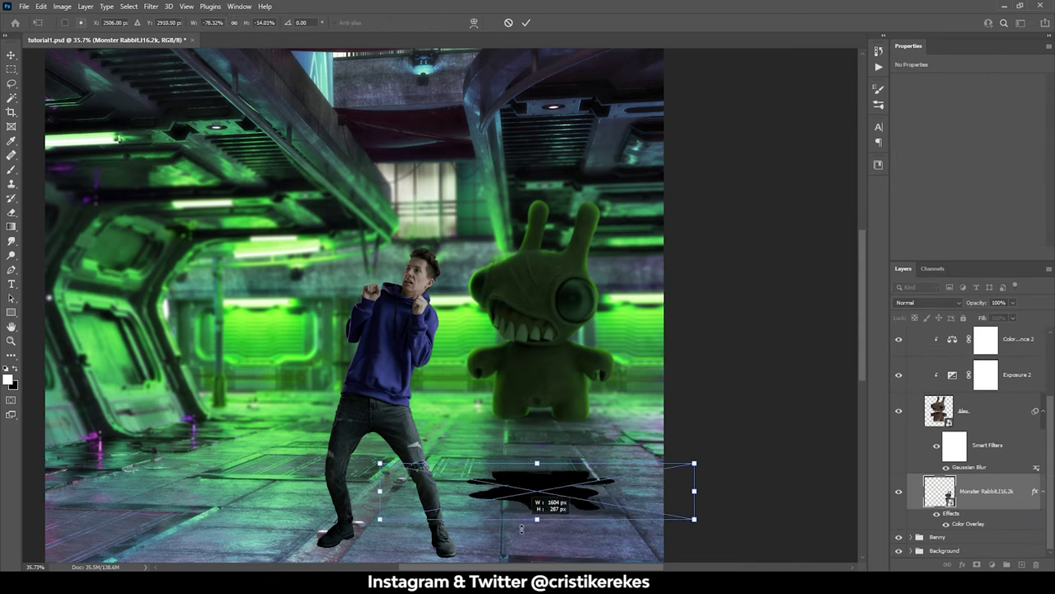
key(Return)
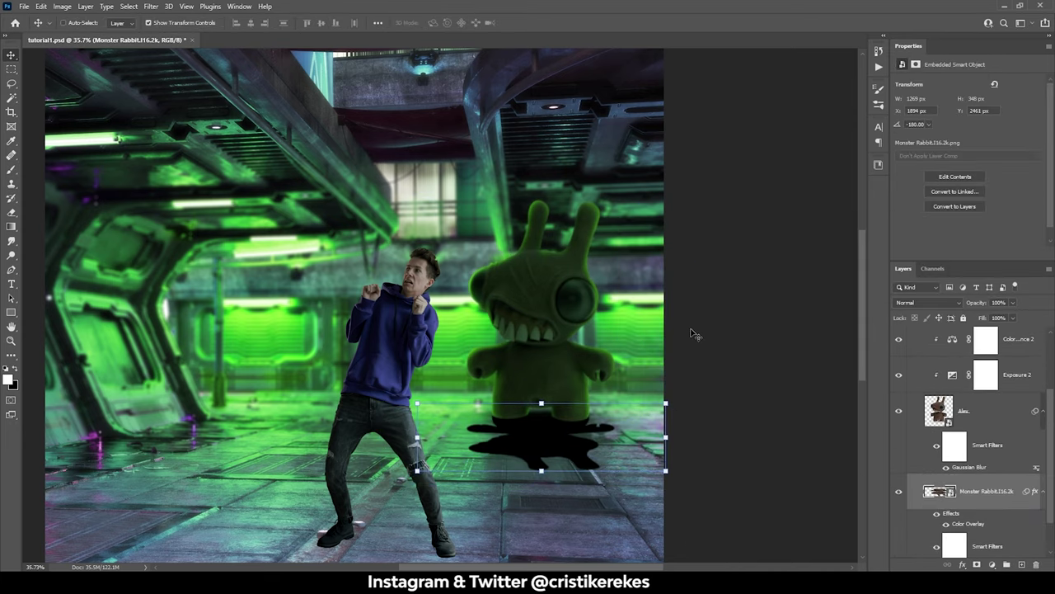
key(ctrl+alt+f)
drag(670, 313, 687, 316)
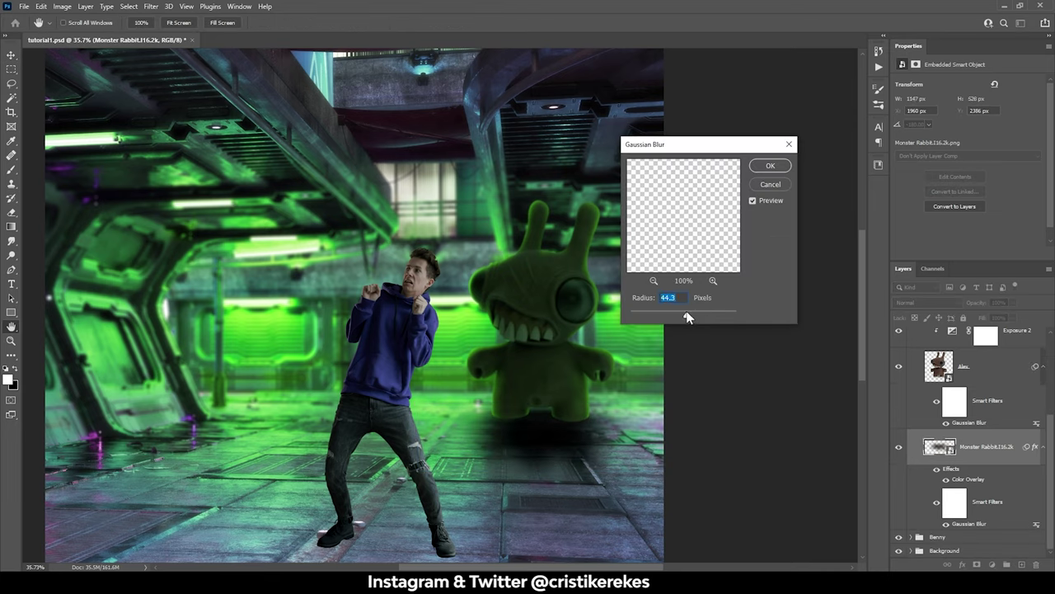
click(768, 166)
key(ctrl+t)
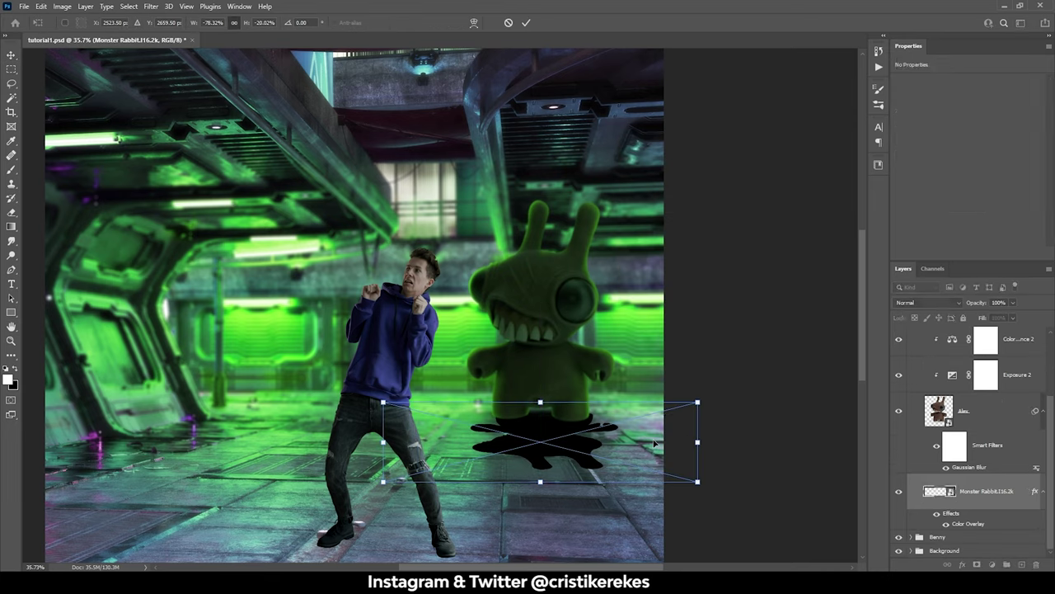
drag(703, 442, 706, 448)
scroll(554, 408, up, 5)
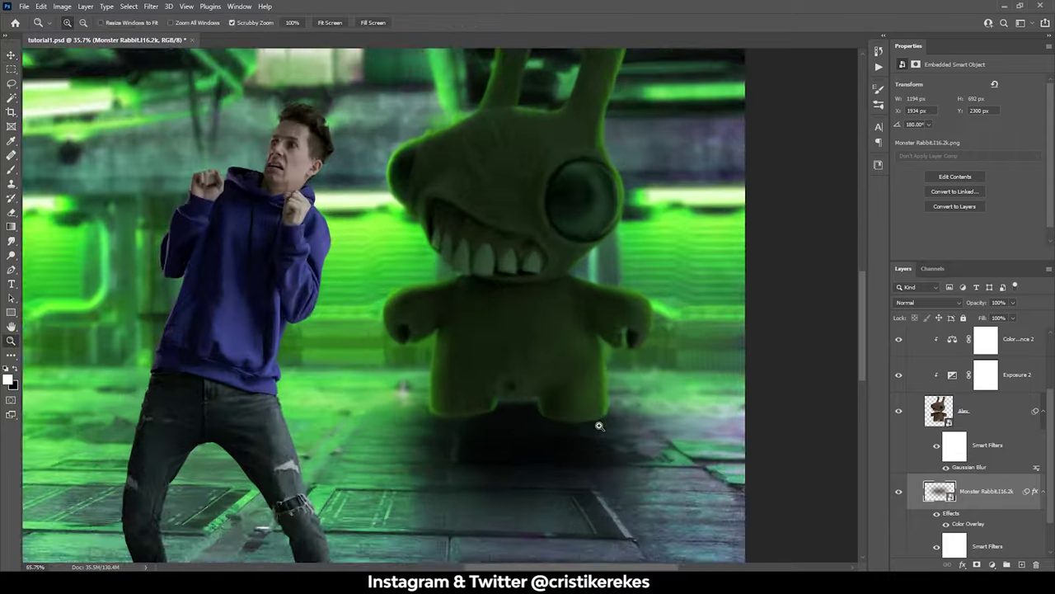
On a new layer, paint black into the gap between the monster's legs
key(Return)
key(ctrl+shift+alt+n)
key(b)
scroll(573, 428, up, 3)
key(x)
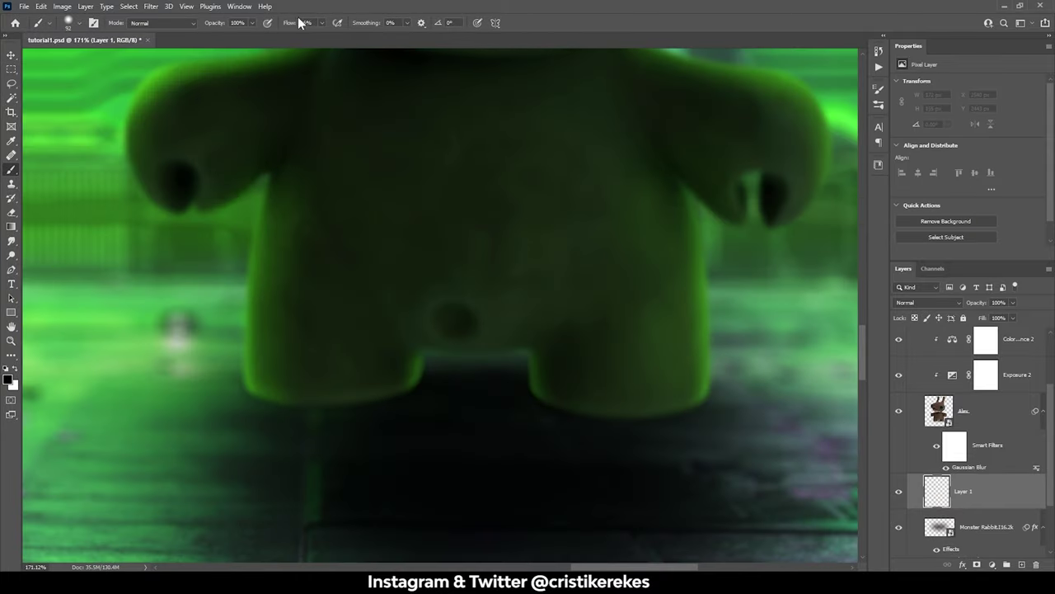
mouse_move(690, 407)
mouse_down()
mouse_move(276, 401)
mouse_move(358, 402)
mouse_up()
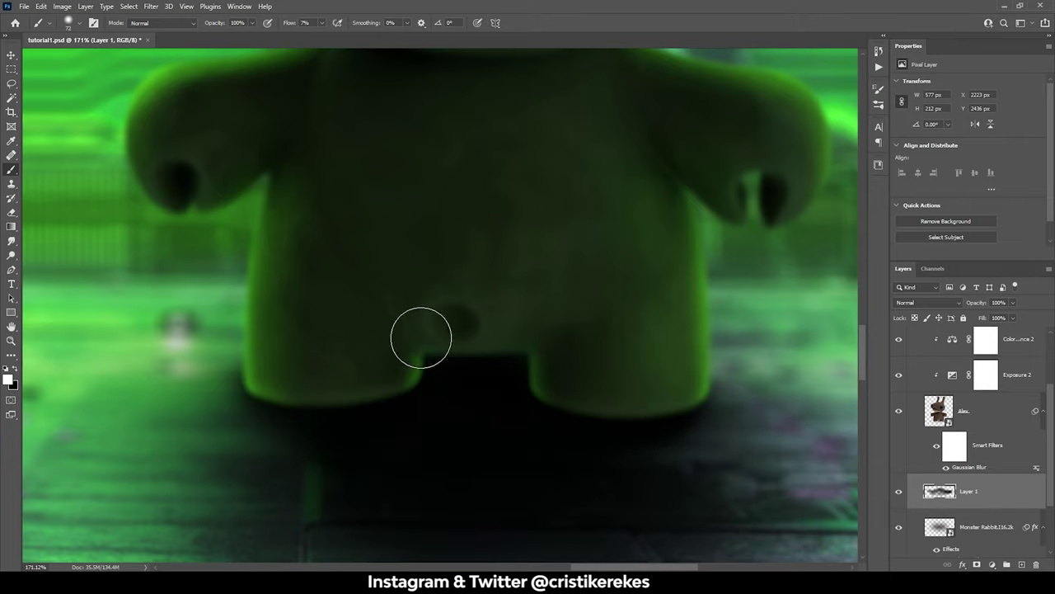
Add an Exposure layer 'Shadow' above Alex at -6.82, invert its mask, and paint the monster's lower body
click(940, 409)
click(992, 564)
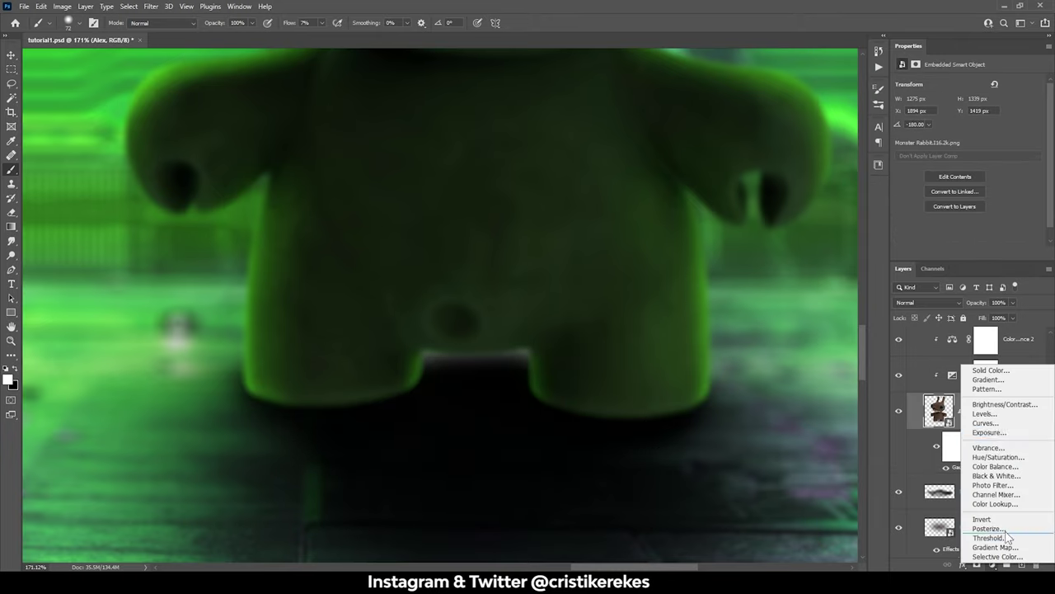
click(989, 432)
double_click(1018, 410)
text(Shadow)
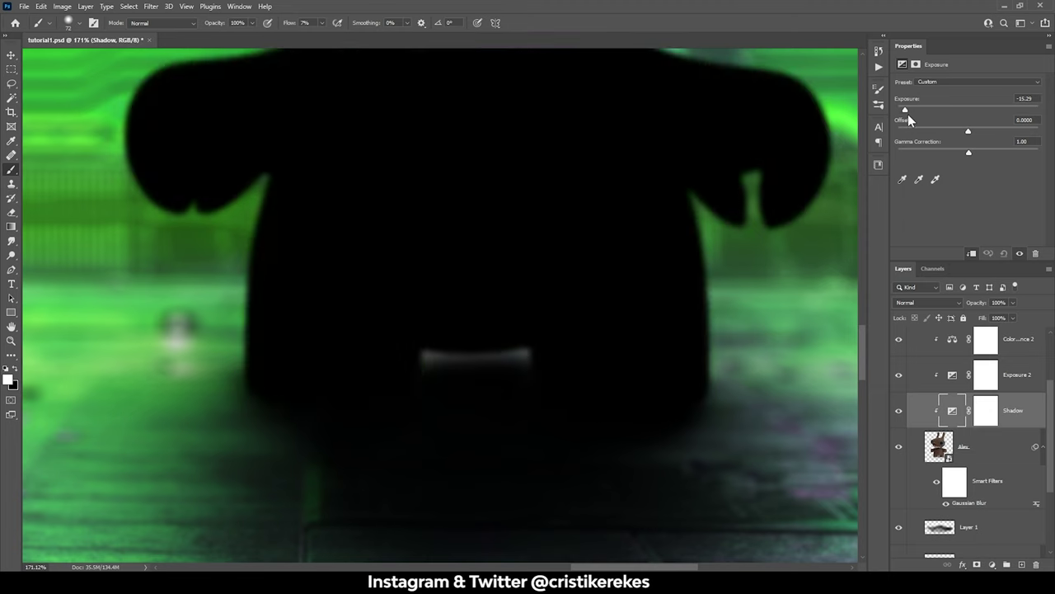
drag(965, 114, 924, 111)
key(ctrl+i)
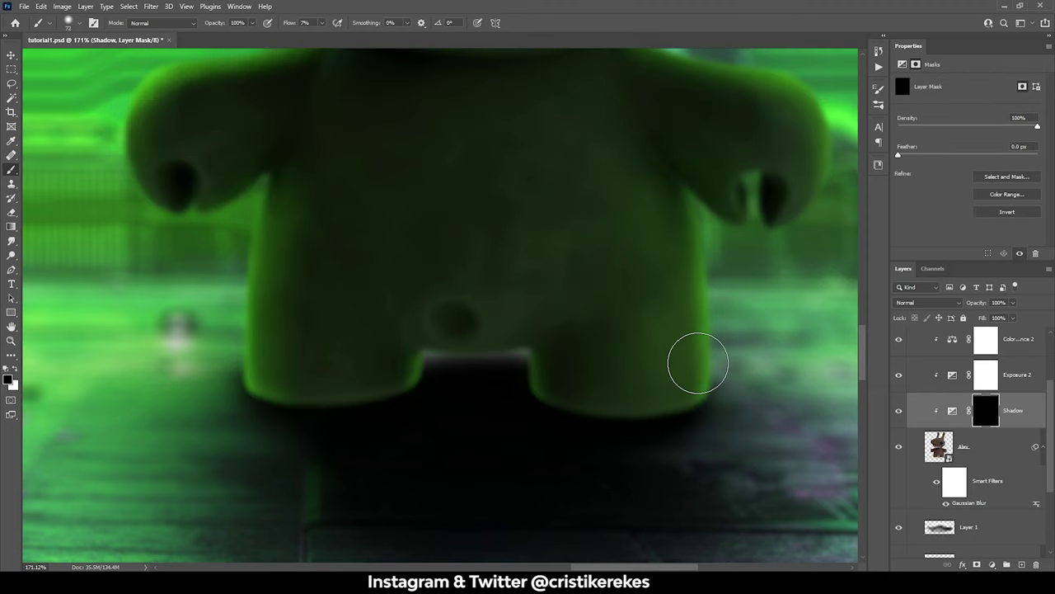
scroll(225, 357, down, 5)
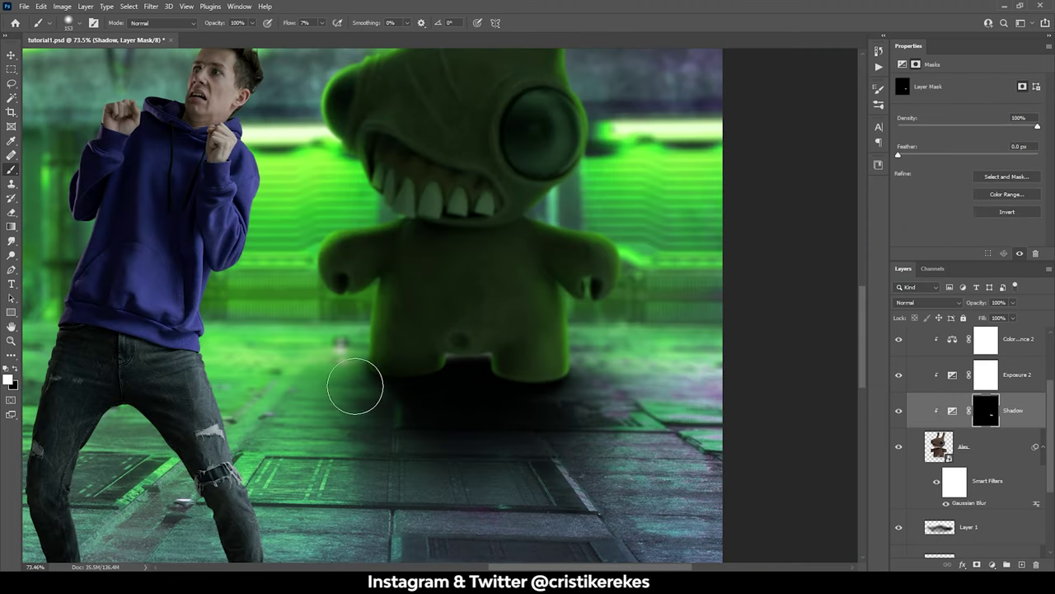
mouse_move(537, 415)
mouse_down()
mouse_move(527, 334)
mouse_move(479, 322)
mouse_up()
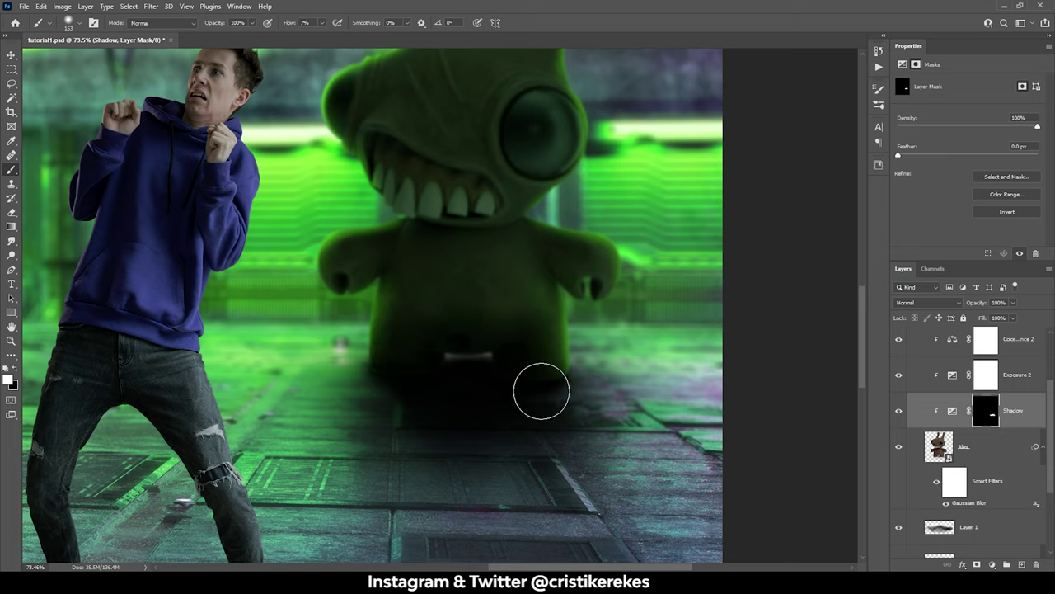
Zoom in and paint black over the bright streak under the monster on Layer 1
key(z)
drag(558, 388, 572, 320)
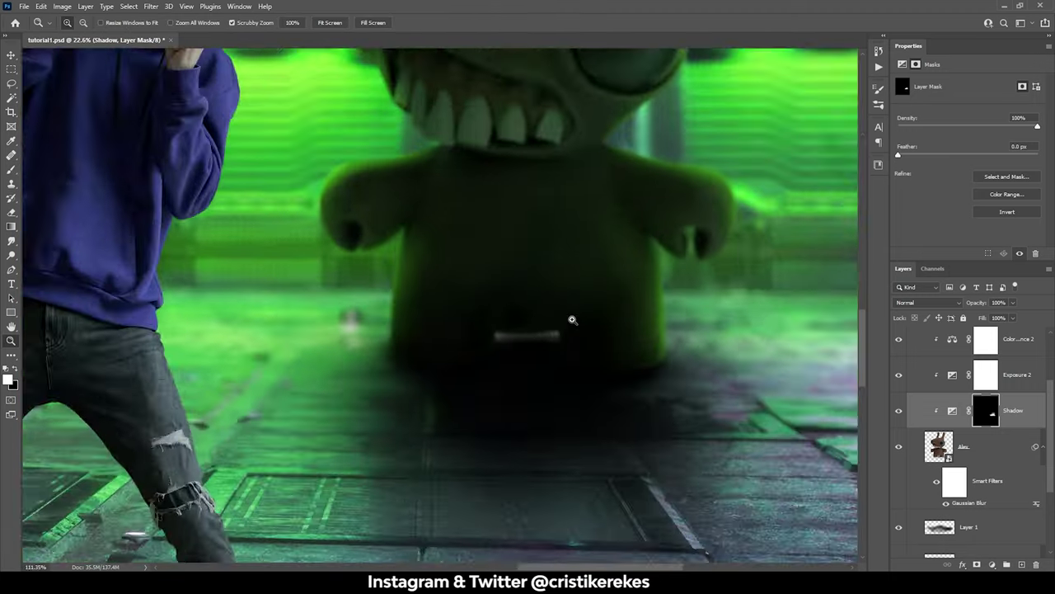
click(572, 319)
key(b)
drag(518, 382, 487, 341)
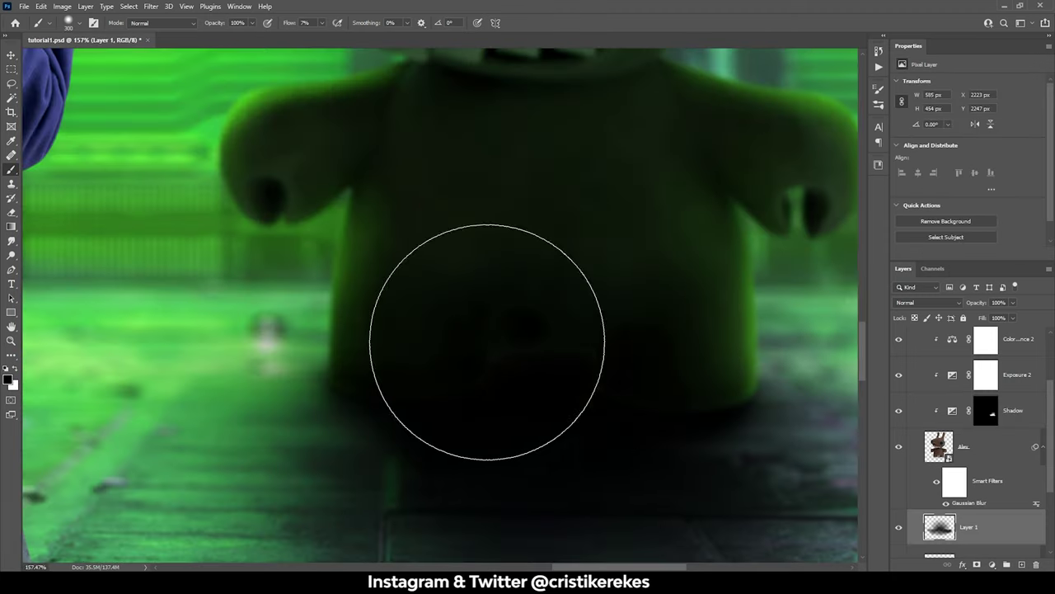
key(ctrl+0)
Select the Shadow mask and swap painting colours while reviewing the full image
click(986, 410)
key(x)
alt+scroll(573, 388, up, 5)
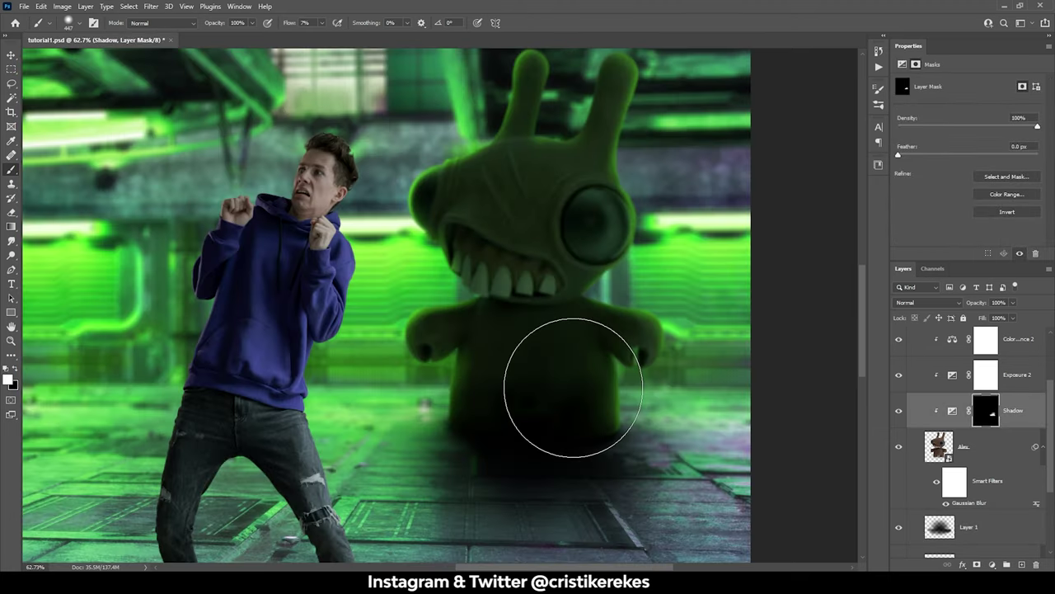
key(ctrl+0)
scroll(582, 364, up, 5)
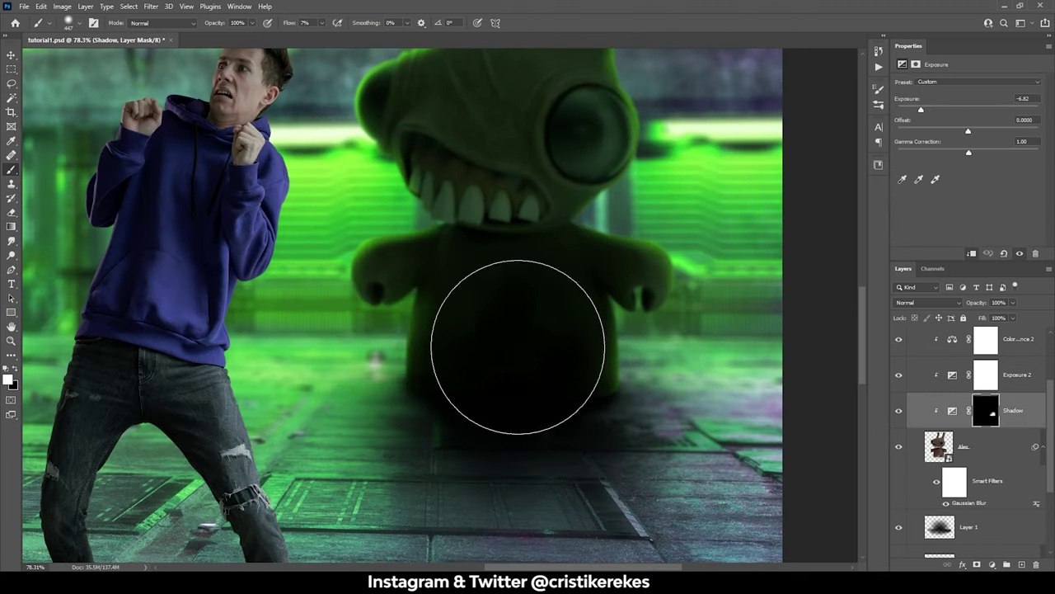
key(x)
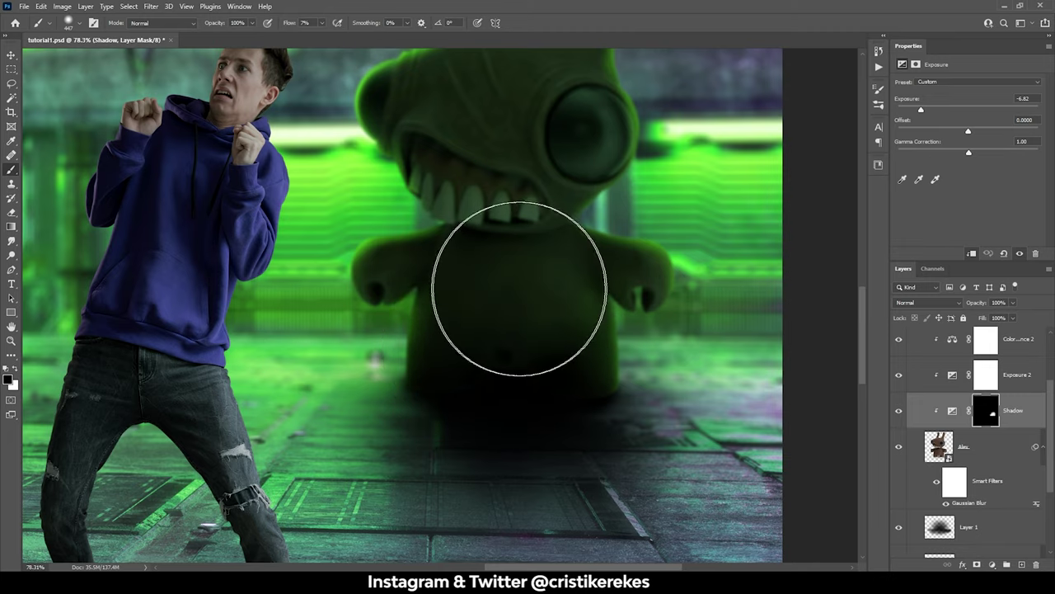
scroll(376, 277, up, 5)
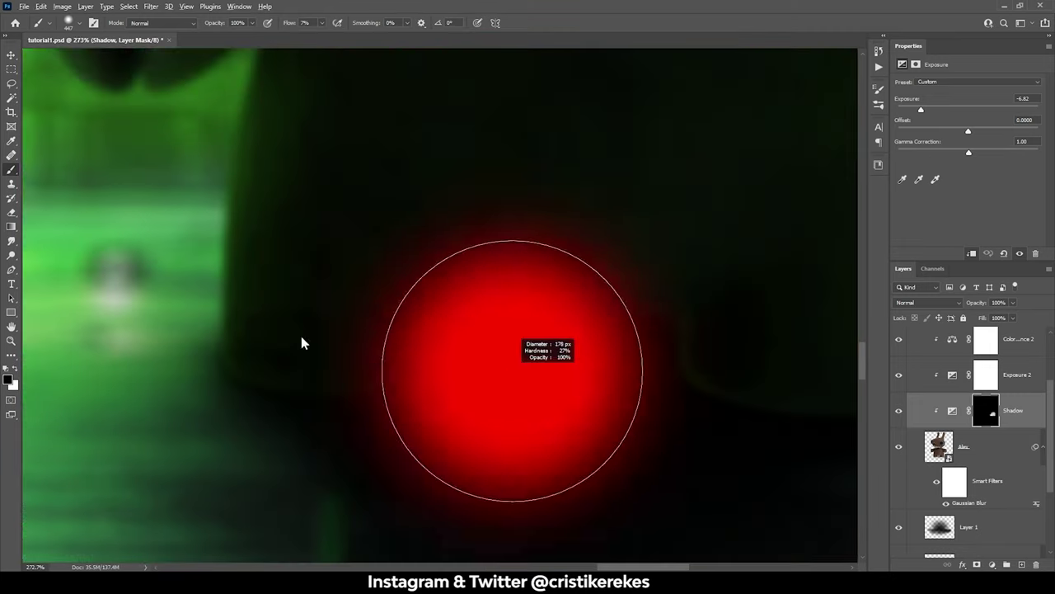
key(ctrl+0)
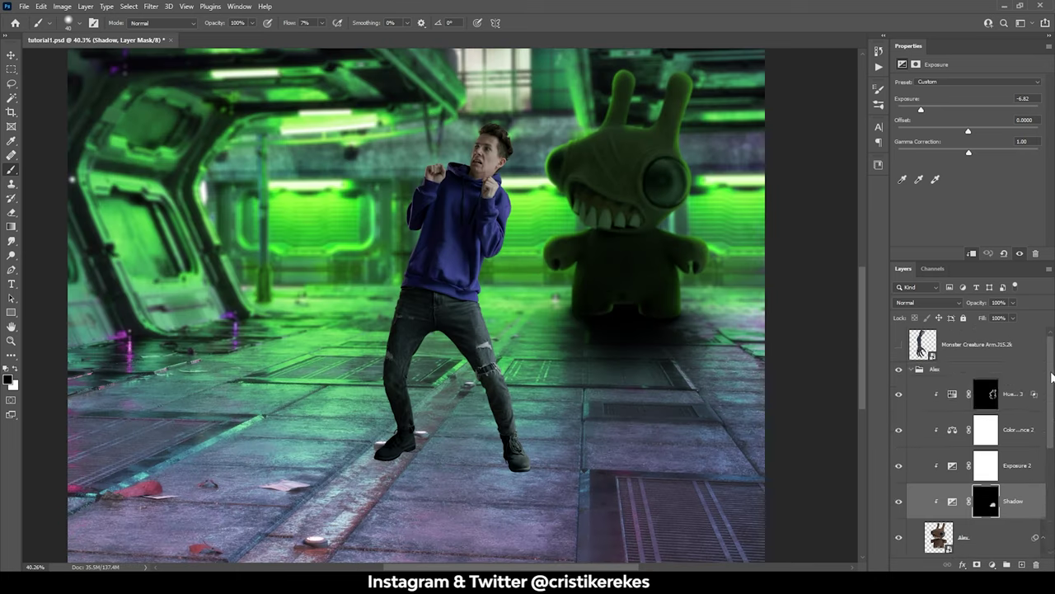
In the Benny group, add a clipped Exposure 3 darkening the man, with an inverted mask
click(1020, 409)
click(973, 514)
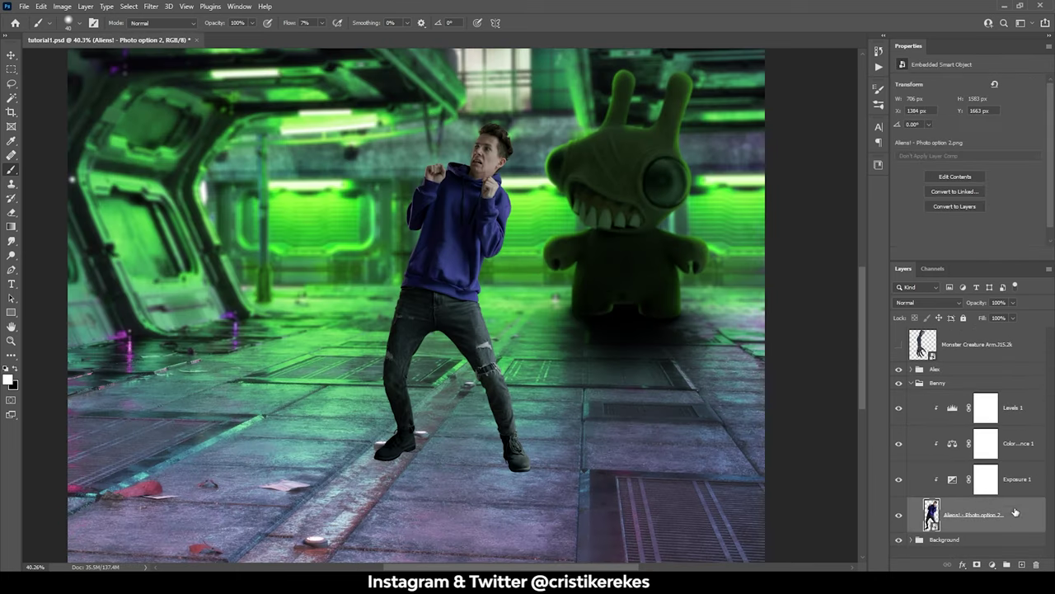
click(992, 564)
click(989, 445)
drag(969, 110, 924, 116)
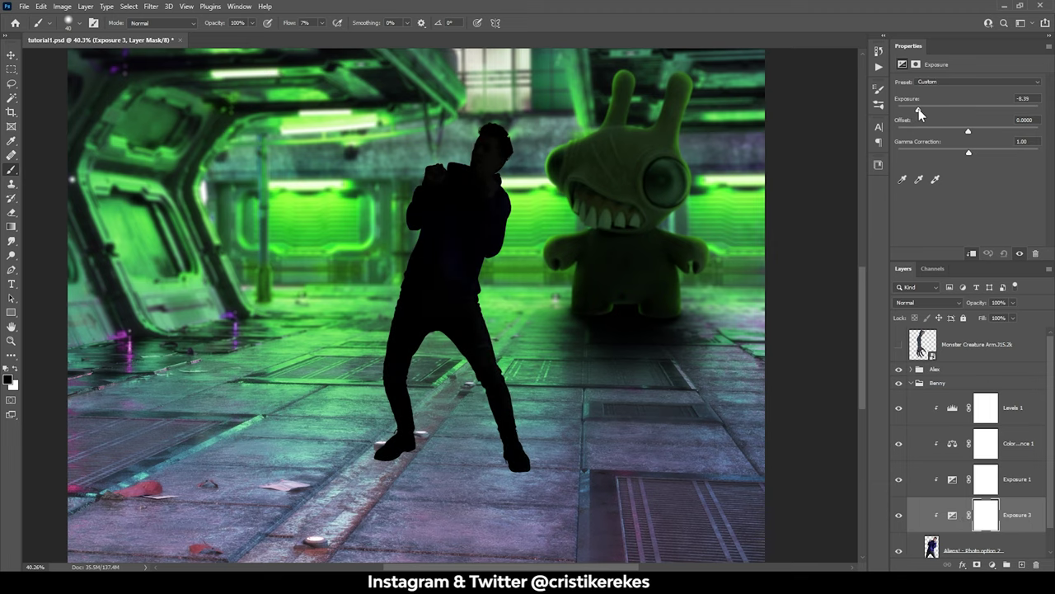
click(993, 517)
key(ctrl+i)
scroll(467, 438, up, 3)
Select the man's photo layer to prepare a new fill layer above it
click(972, 550)
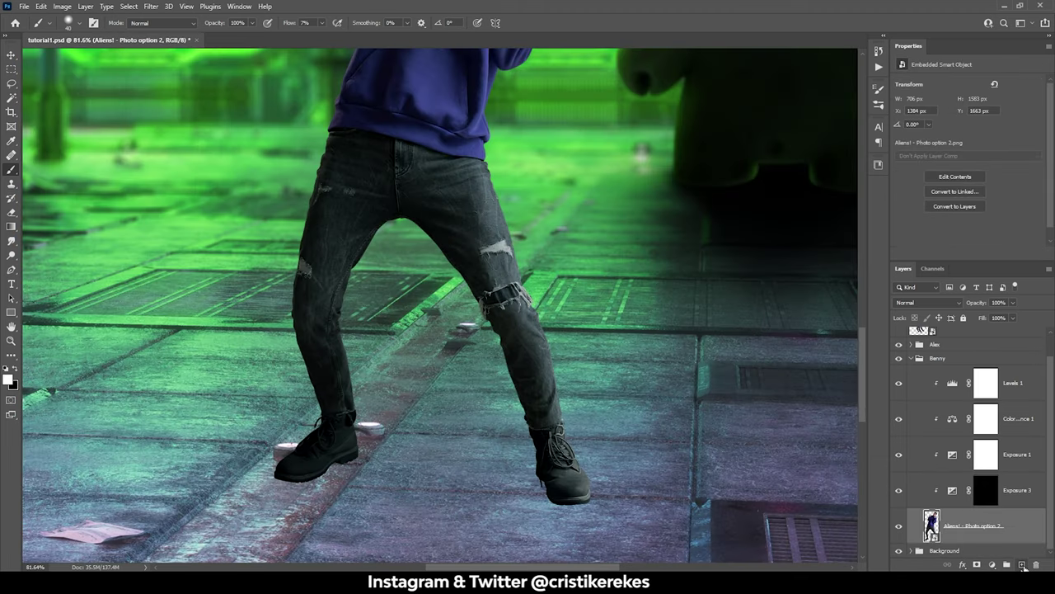
key(ctrl+shift+n)
key(Escape)
click(992, 564)
Add a black Solid Color fill below the man's photo and invert its mask
click(989, 371)
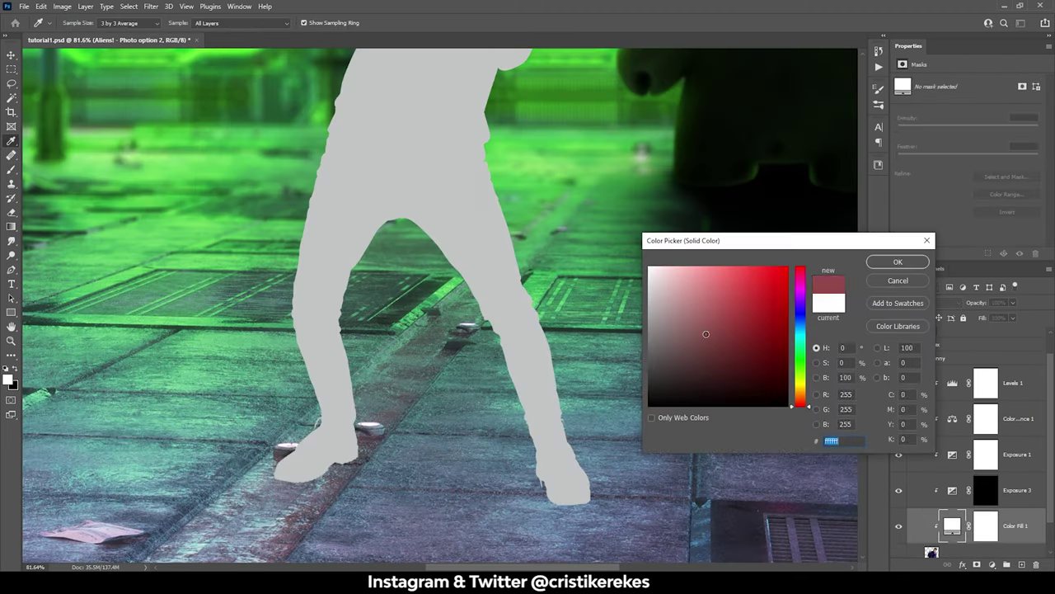
click(660, 420)
key(Return)
key(ctrl+bracketleft)
click(970, 525)
key(ctrl+i)
scroll(569, 512, up, 10)
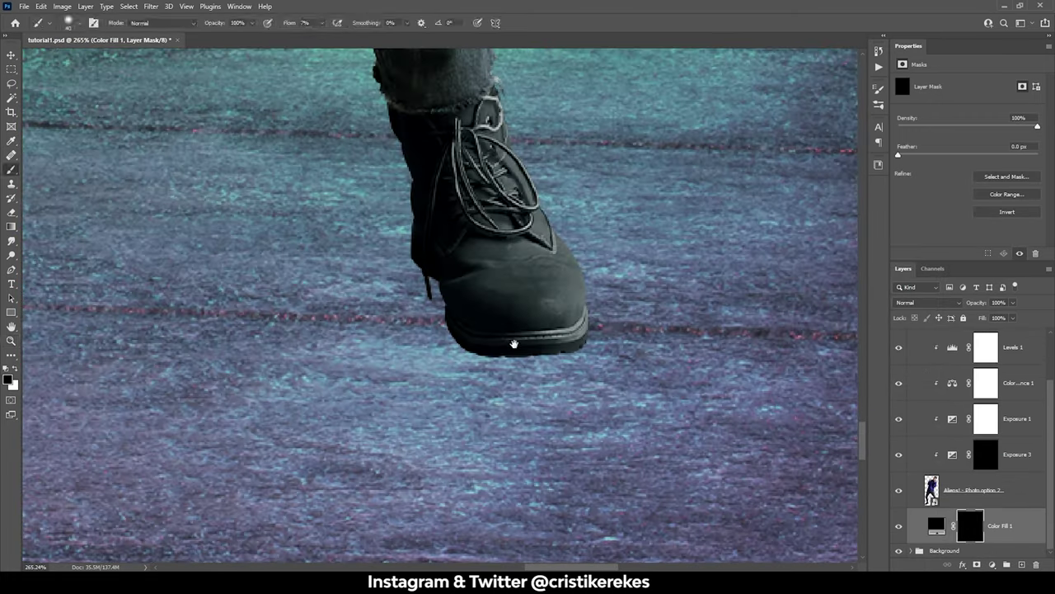
Paint a soft shadow along the boot sole with a smaller brush at 30% flow
mouse_move(475, 385)
mouse_down()
mouse_move(511, 412)
mouse_move(651, 413)
mouse_up()
key(shift+3)
key(bracketleft)
key(bracketleft)
key(bracketleft)
mouse_move(372, 264)
mouse_down()
mouse_move(497, 424)
mouse_move(536, 436)
mouse_move(379, 289)
mouse_move(512, 321)
mouse_move(484, 384)
mouse_up()
mouse_move(518, 252)
mouse_down()
mouse_move(341, 353)
mouse_move(454, 305)
mouse_move(375, 306)
mouse_up()
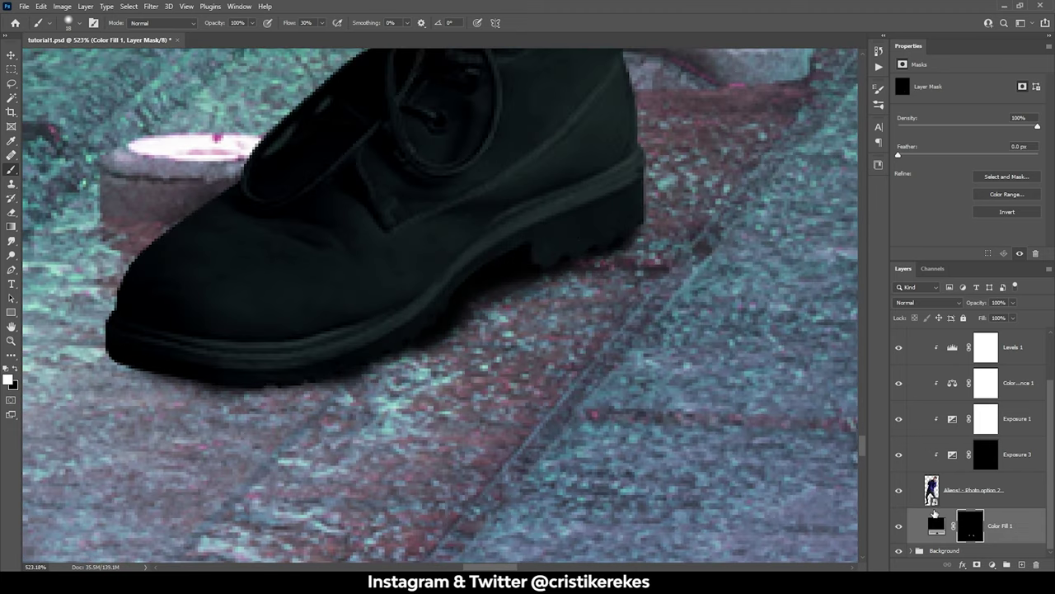
Adjust the fill colour and paint soft shadows around the left and right boots
double_click(934, 521)
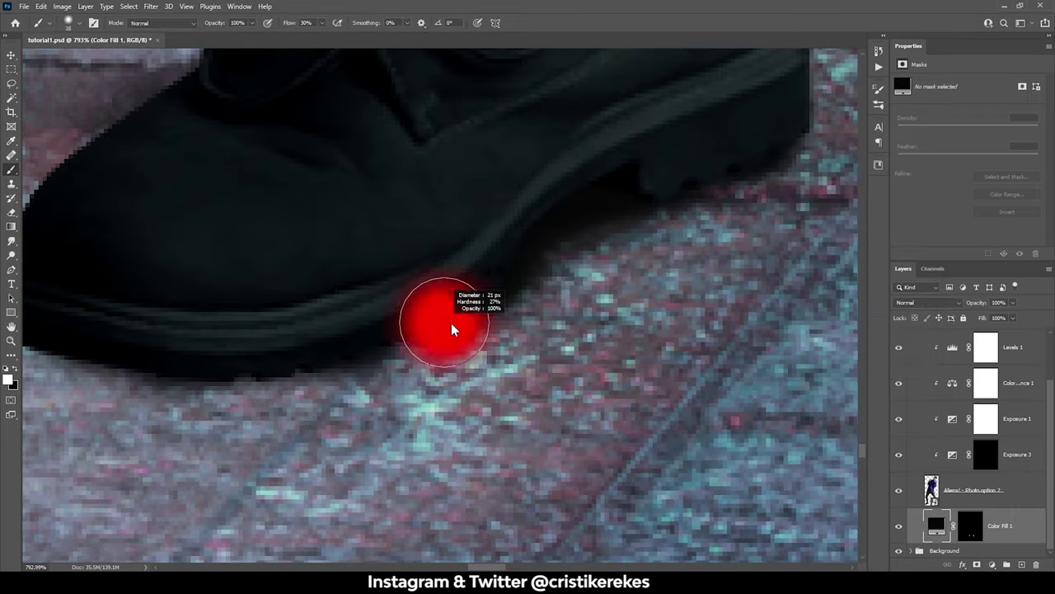
scroll(252, 351, down, 5)
scroll(481, 255, down, 4)
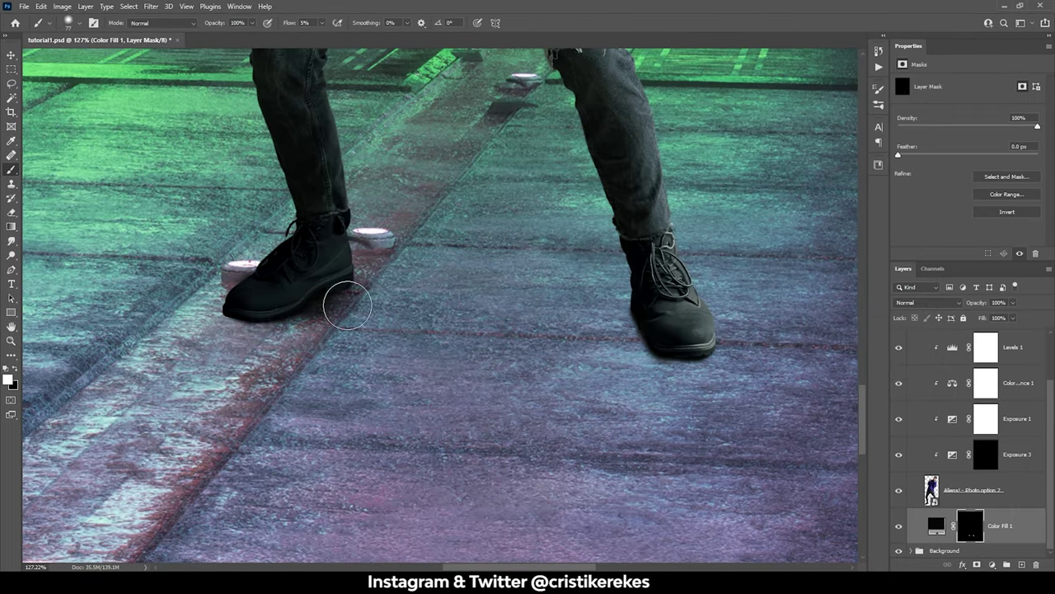
drag(651, 331, 669, 349)
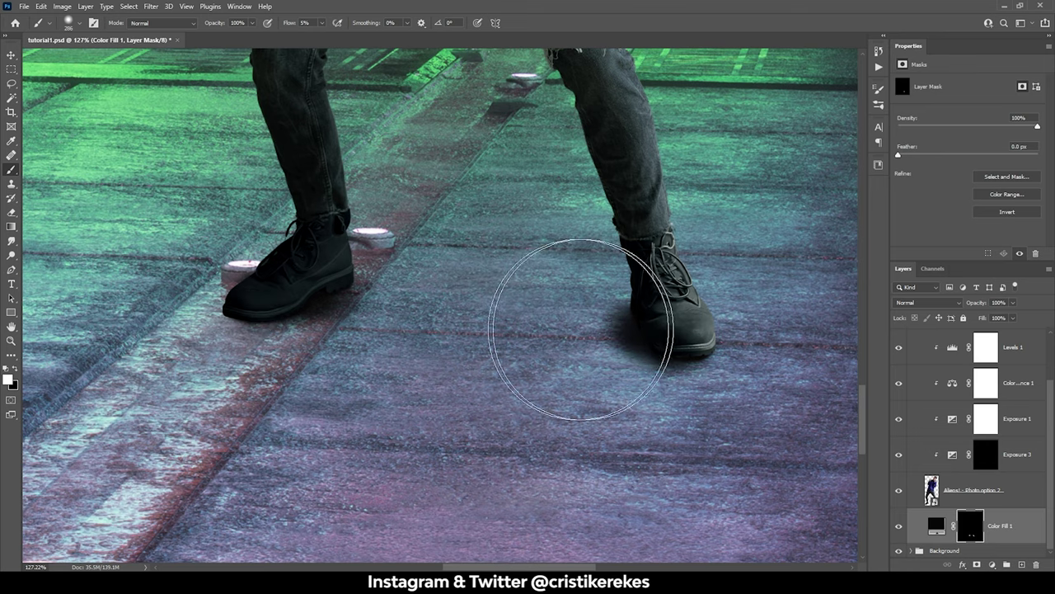
mouse_move(413, 322)
mouse_down()
mouse_move(617, 328)
mouse_move(586, 337)
mouse_up()
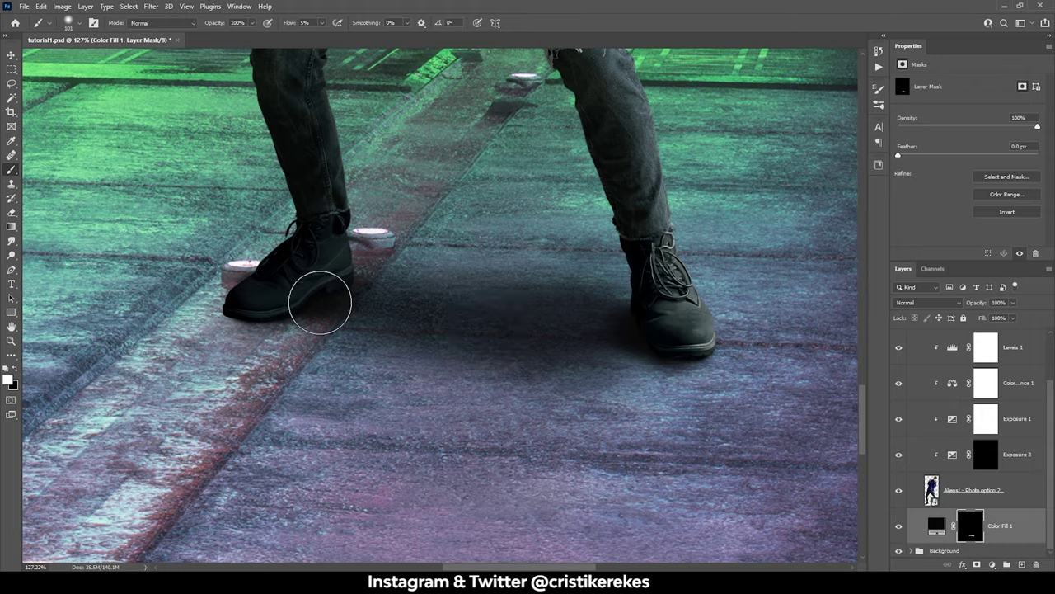
scroll(483, 313, down, 5)
scroll(483, 314, up, 2)
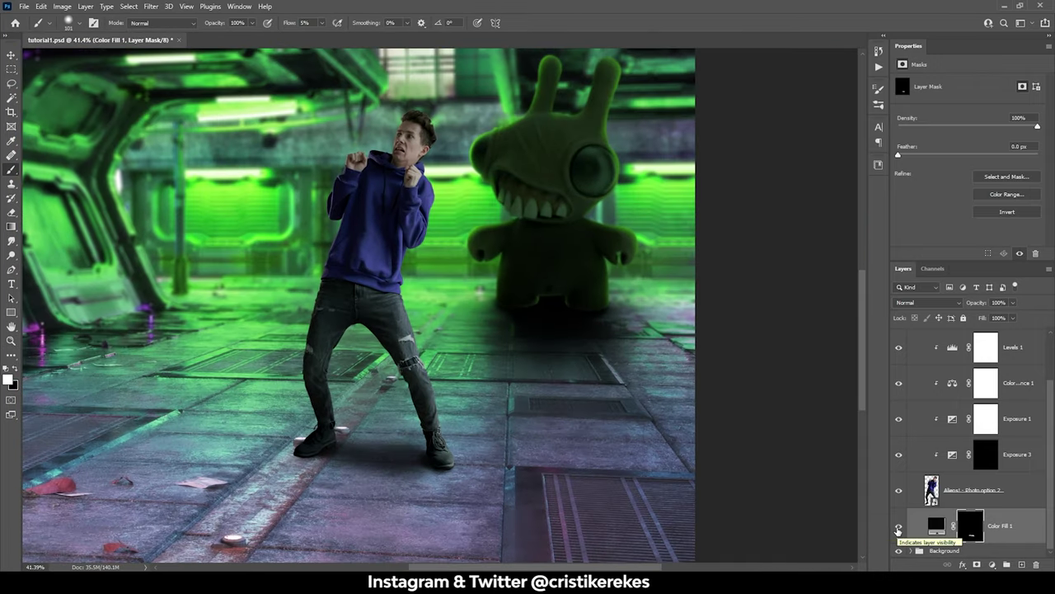
Select the Exposure 3 mask and scroll through the layer stack
click(985, 455)
scroll(435, 462, up, 3)
scroll(435, 462, up, 4)
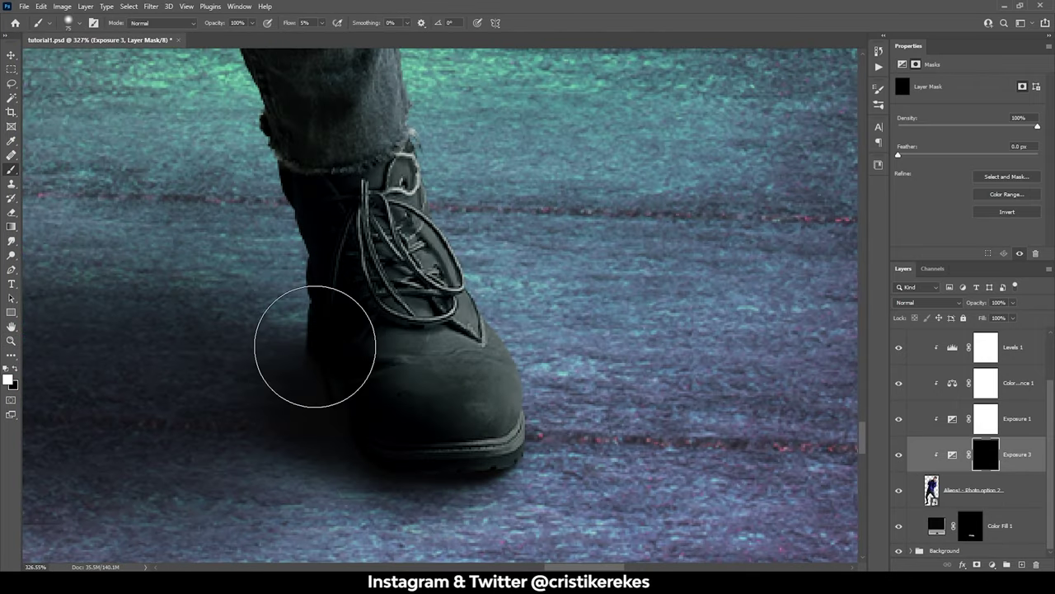
scroll(352, 402, down, 2)
scroll(432, 317, down, 3)
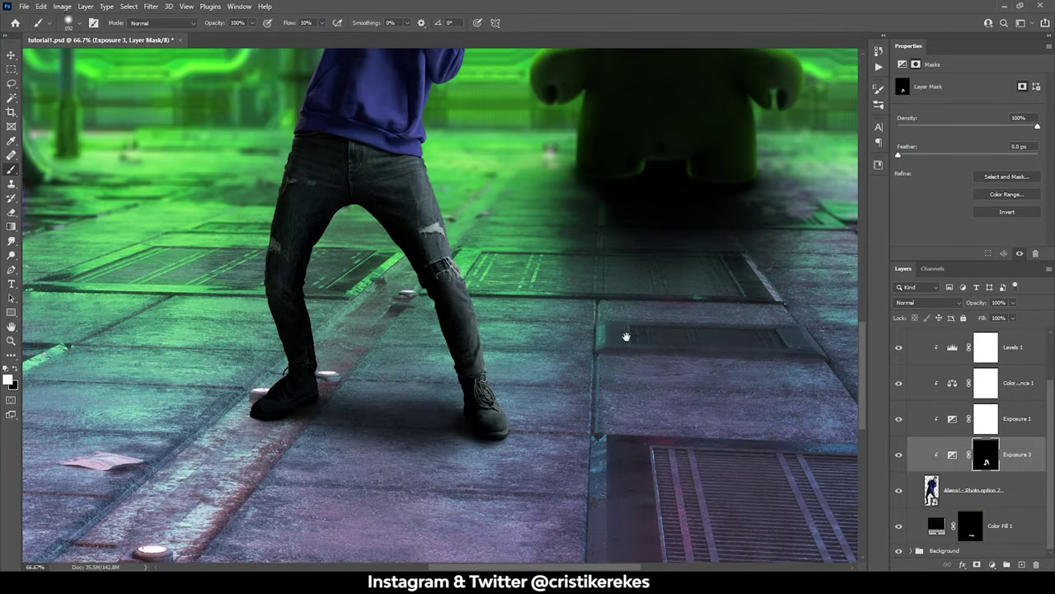
scroll(626, 337, up, 3)
scroll(990, 461, down, 5)
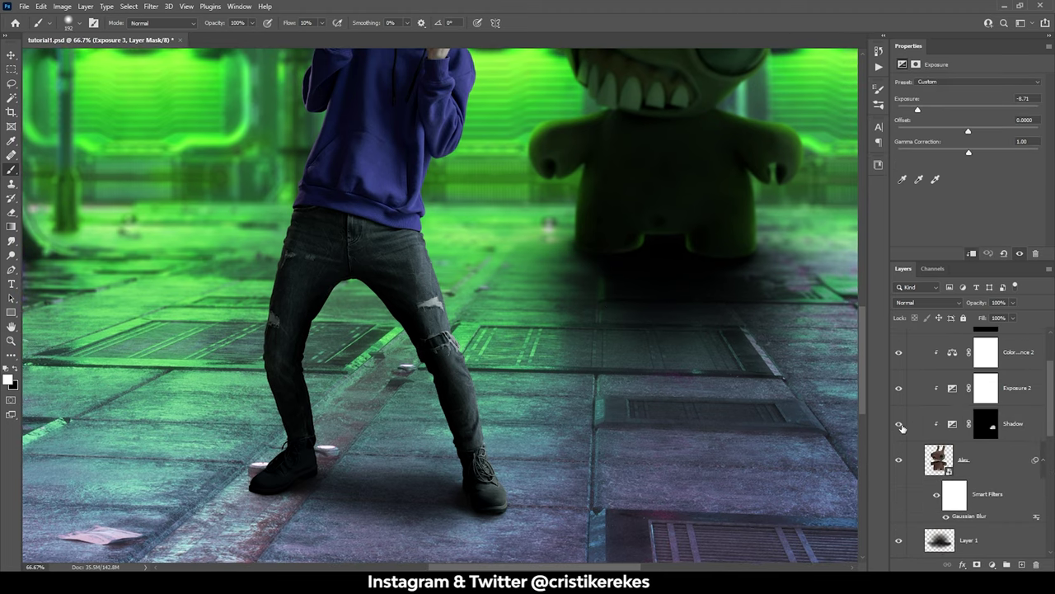
Check Layer 1 and Monster Rabbit, then duplicate Hue/Saturation 3 inside the Benny group
click(969, 539)
click(971, 303)
key(alt+bracketleft)
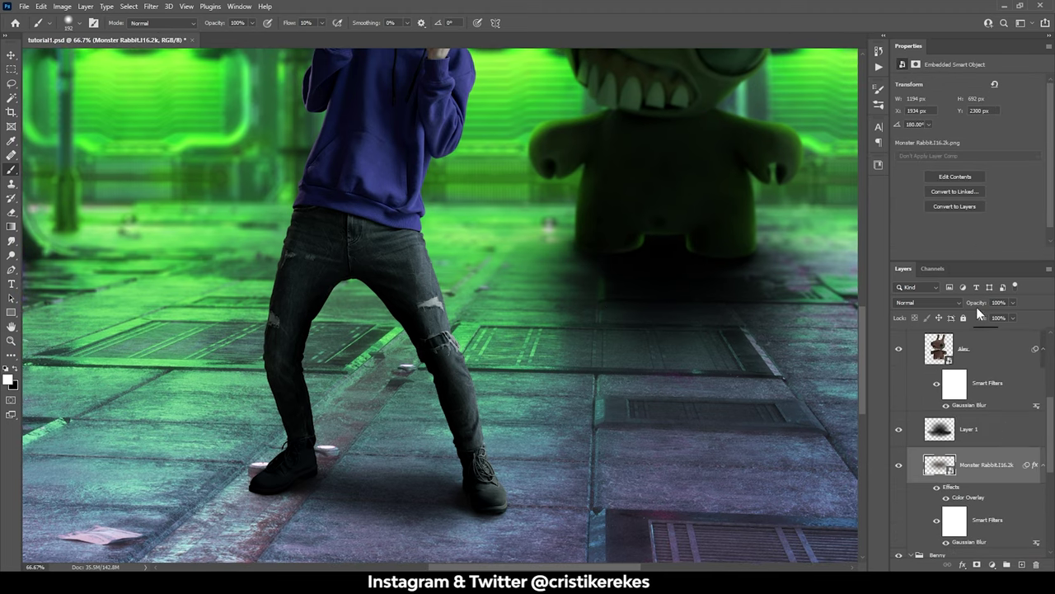
key(ctrl+0)
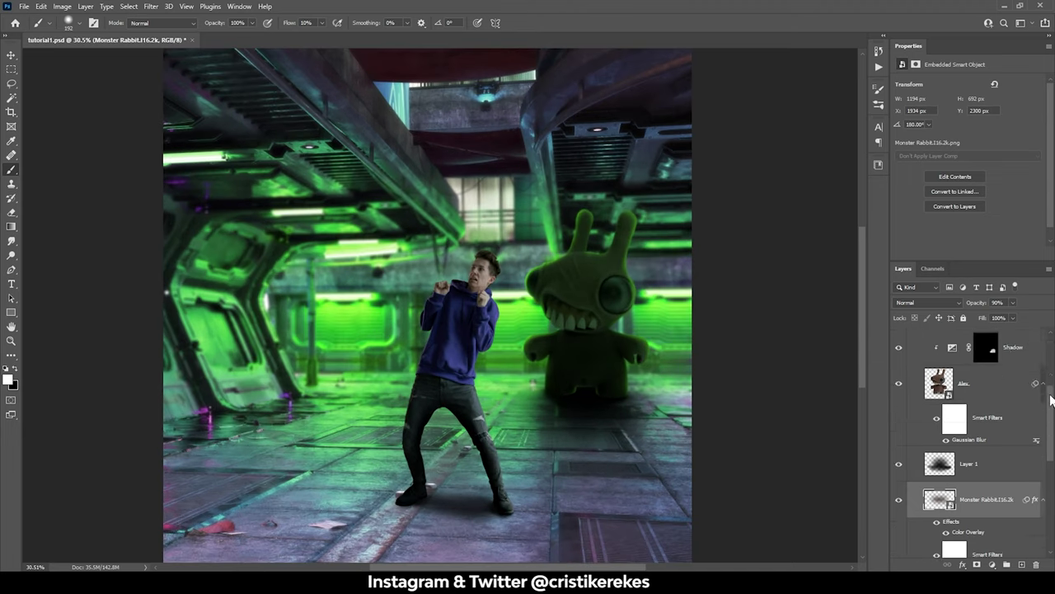
click(937, 383)
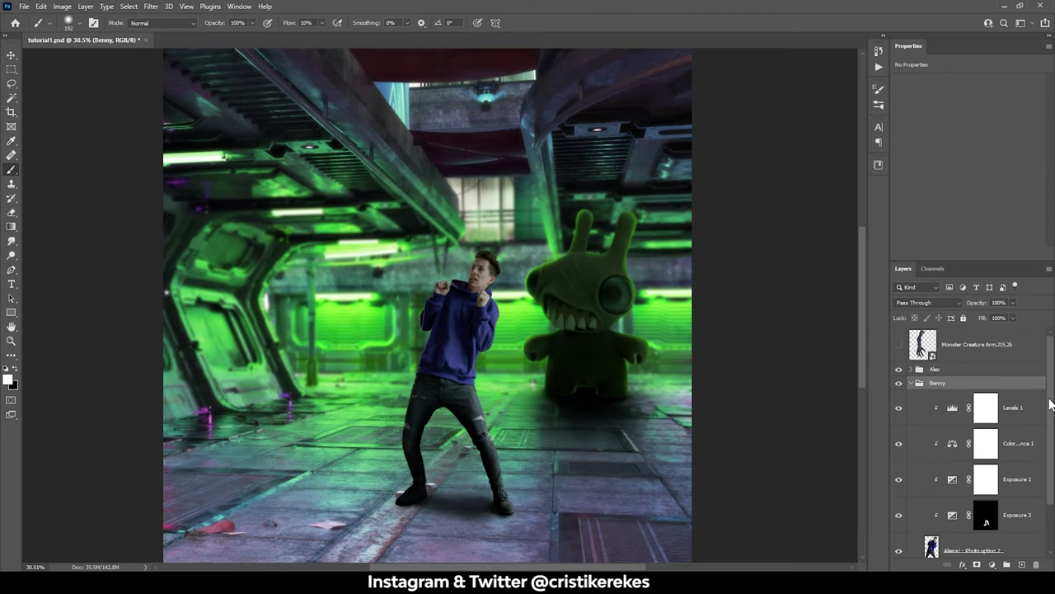
mouse_move(991, 404)
mouse_down()
mouse_move(992, 381)
mouse_move(973, 363)
mouse_up()
Hide the Hue/Saturation 3 copy with a black mask and clip it to the man
click(971, 363)
key(ctrl+i)
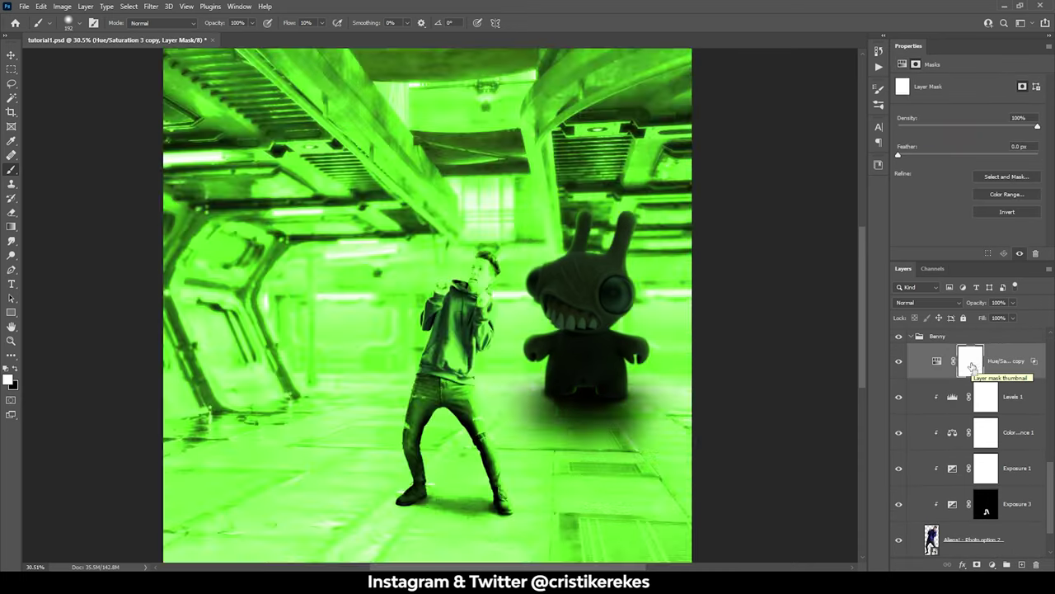
key(ctrl+i)
click(936, 361)
drag(973, 262, 973, 242)
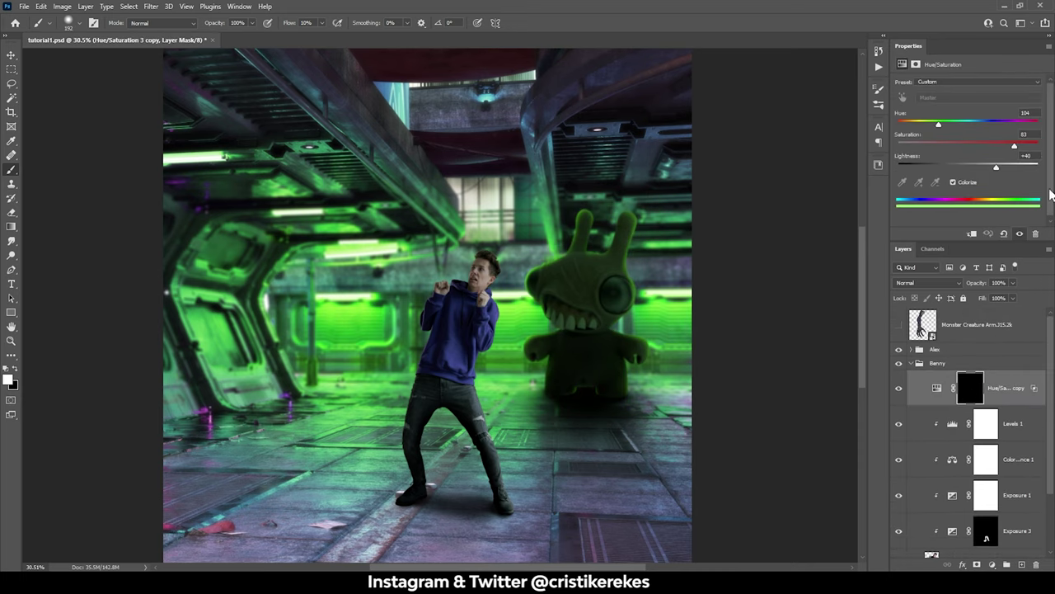
alt+click(936, 405)
Set the copy's Blend If Underlying range to 0/80, then re-hide it with a black mask
click(986, 387)
click(951, 387)
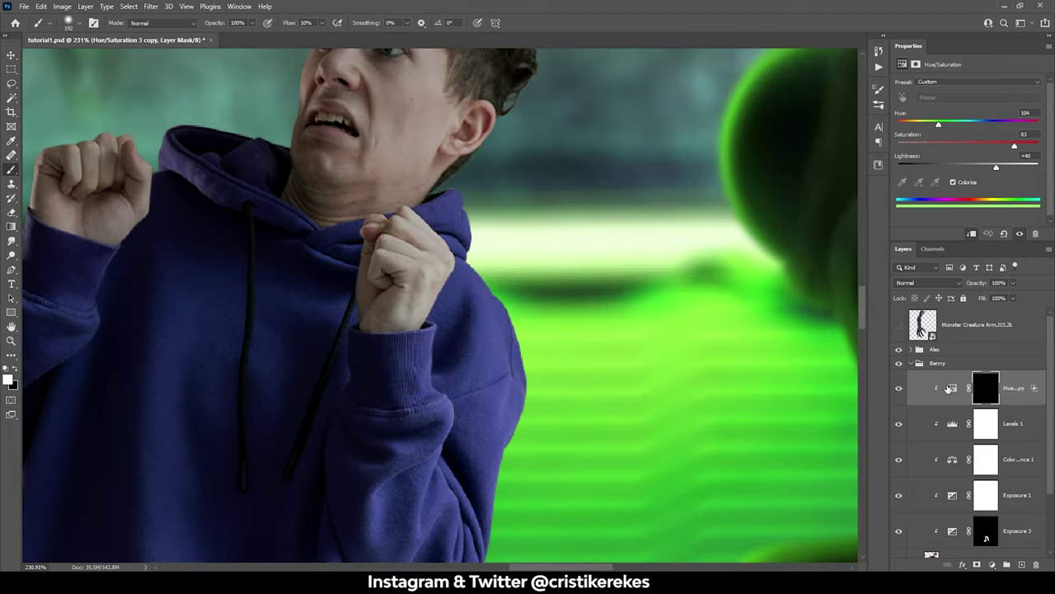
click(986, 387)
key(ctrl+i)
double_click(1031, 397)
drag(774, 441, 818, 442)
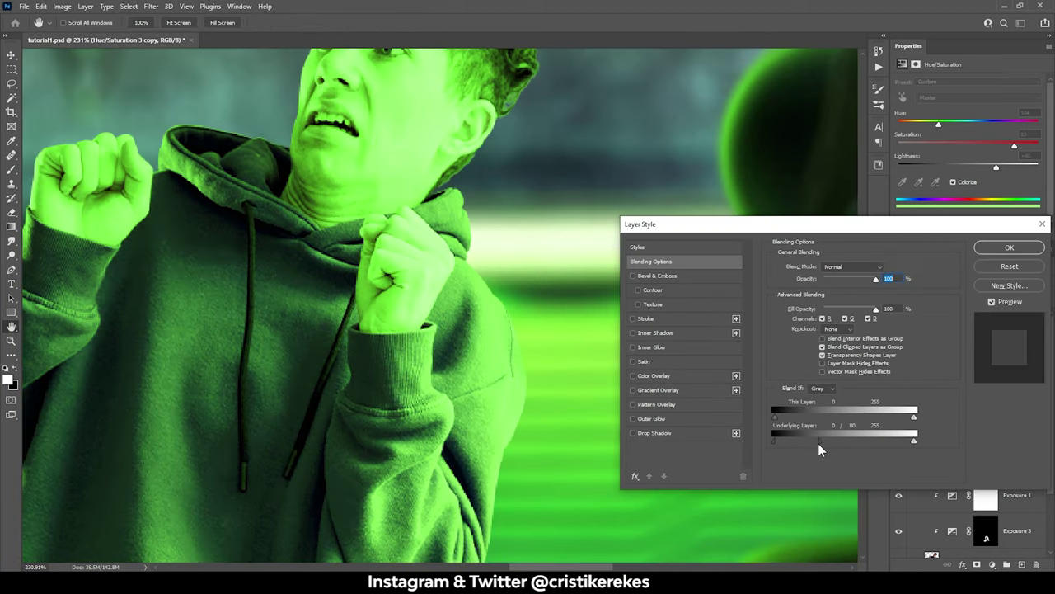
key(Return)
click(986, 387)
key(ctrl+i)
Paint green rim light along the hoodie's right edge and down the jeans
key(b)
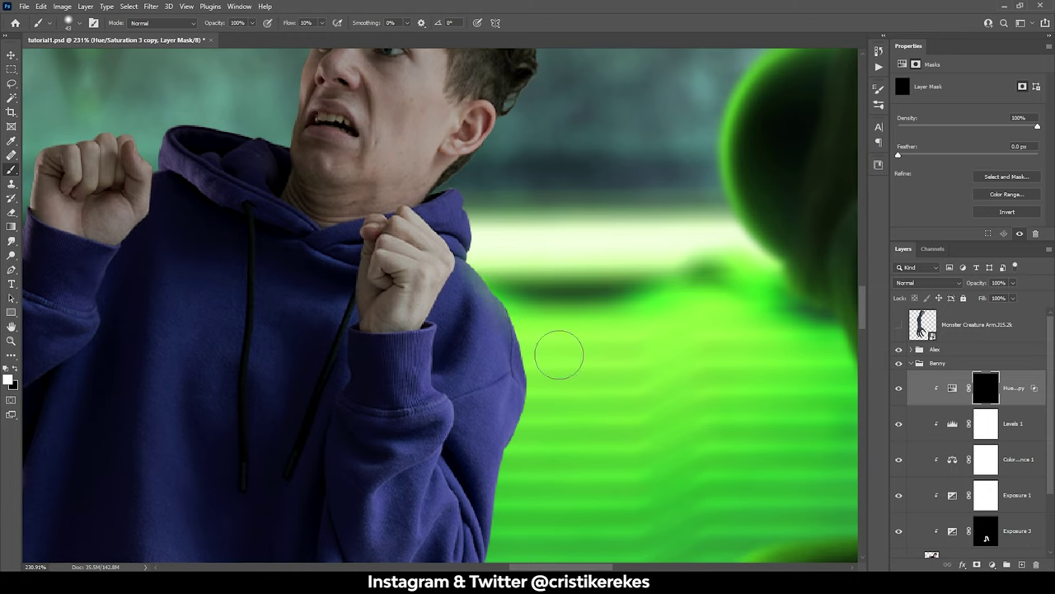
drag(532, 281, 524, 279)
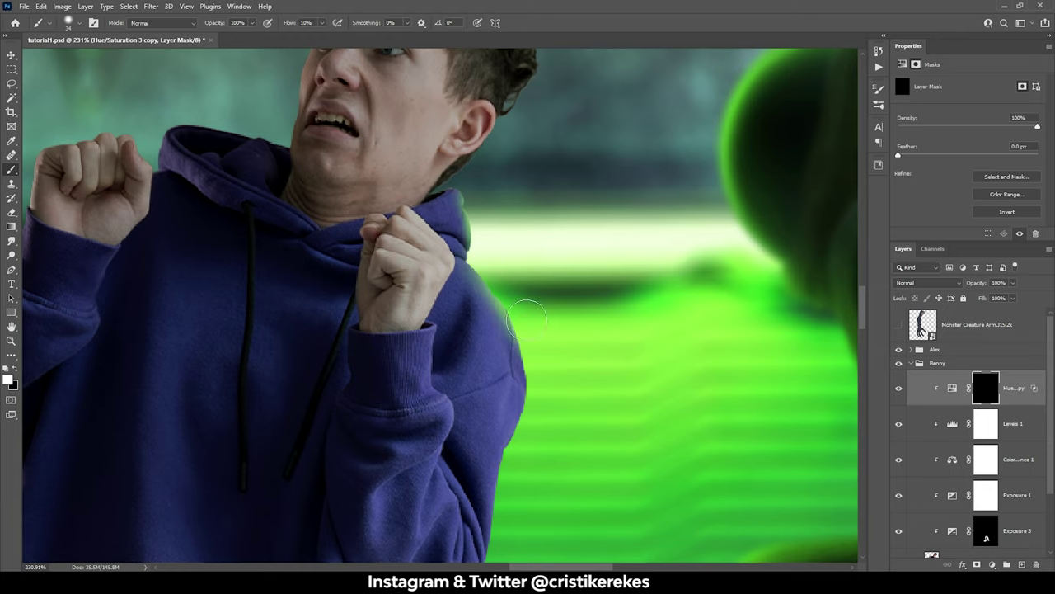
drag(526, 317, 519, 408)
drag(563, 427, 590, 241)
drag(429, 474, 536, 328)
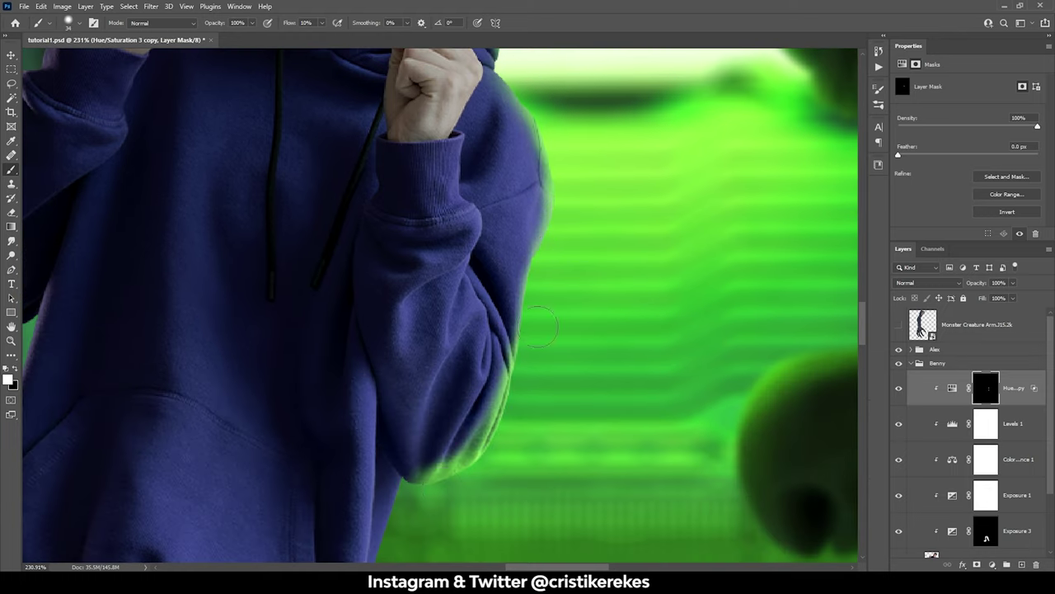
drag(408, 462, 481, 322)
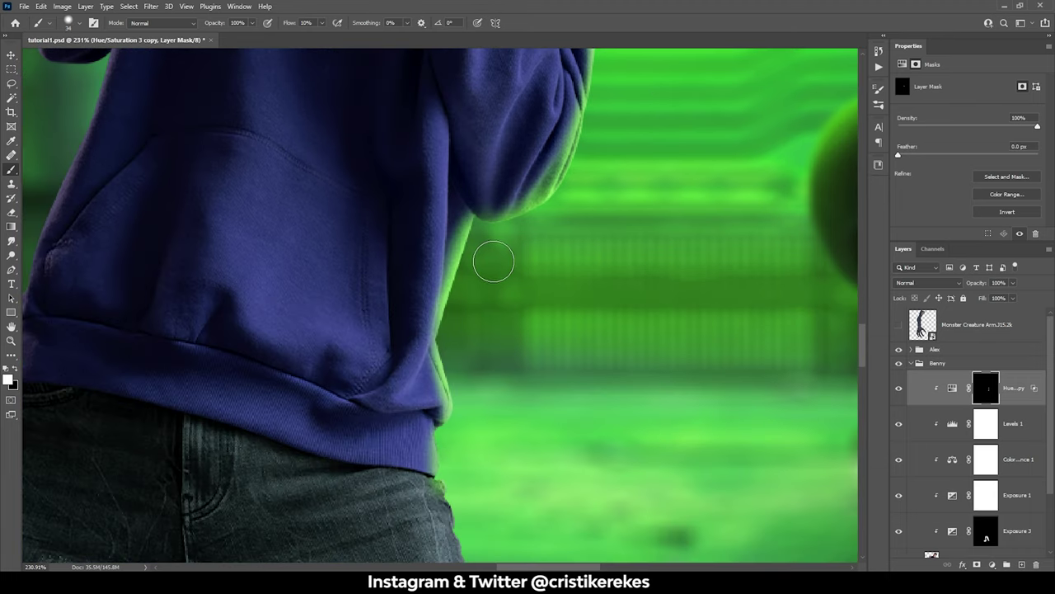
drag(579, 461, 546, 141)
drag(462, 367, 408, 198)
drag(539, 296, 528, 107)
Continue the rim light over the knee, lower leg, shin and boot edge
drag(482, 290, 437, 141)
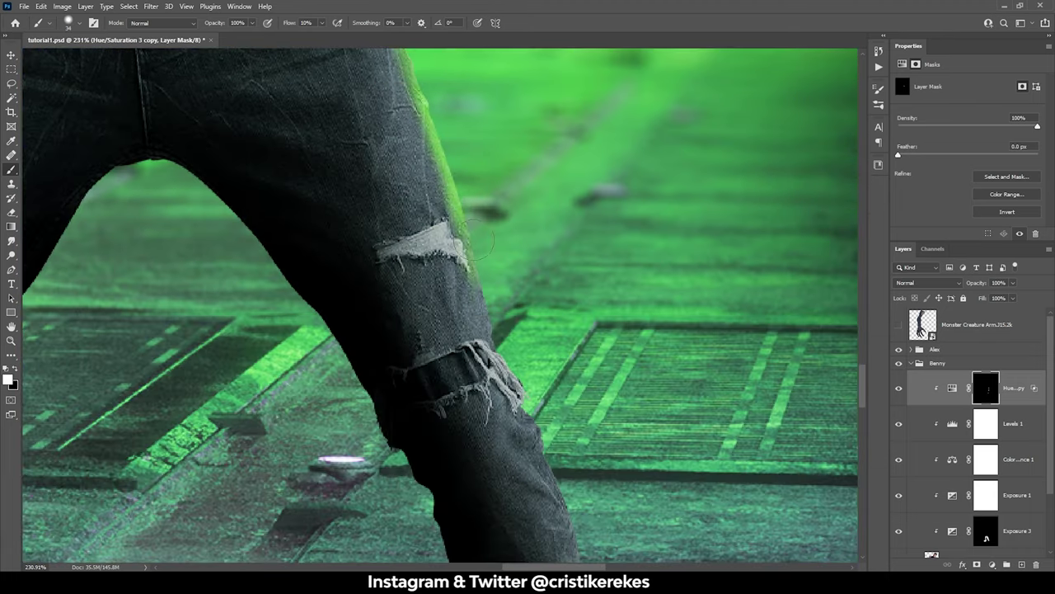
drag(535, 402, 495, 234)
drag(574, 332, 574, 262)
drag(482, 173, 577, 413)
drag(569, 462, 536, 247)
drag(548, 416, 511, 214)
drag(544, 247, 544, 197)
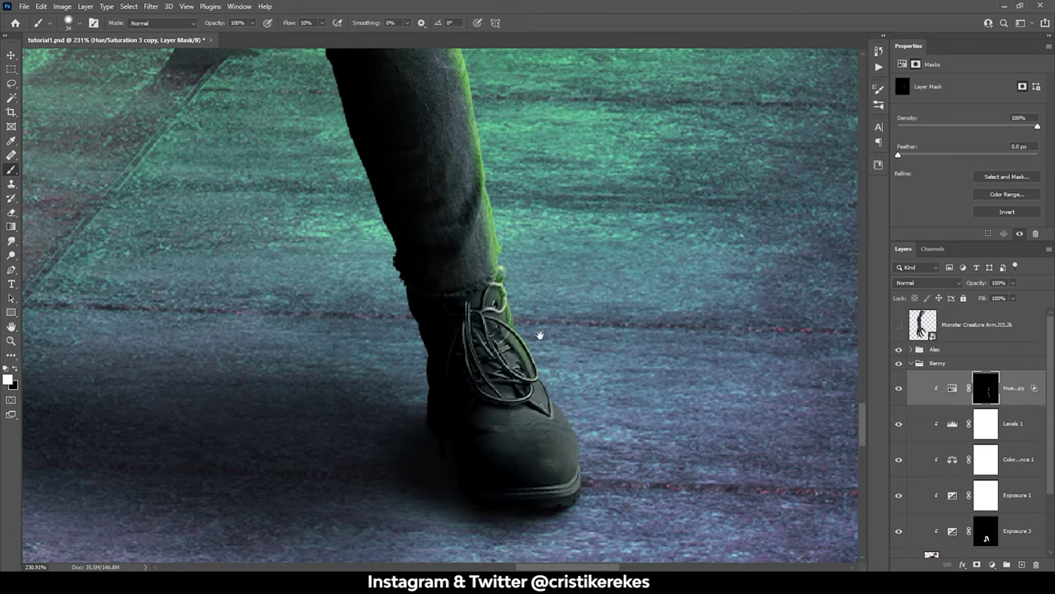
drag(577, 449, 494, 301)
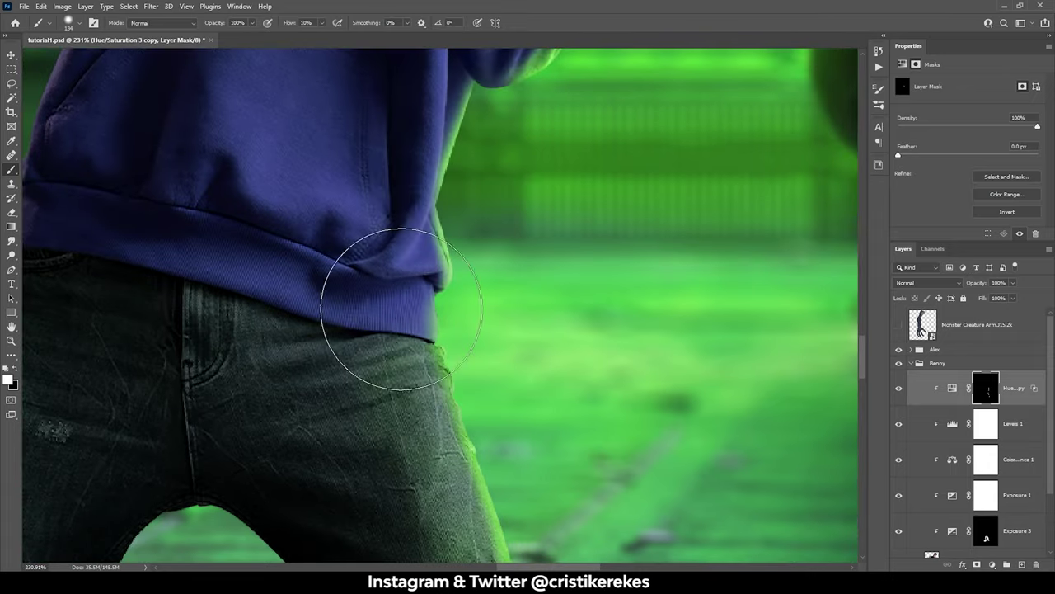
Reframe the view around the knee and swap to painting the tint back in
scroll(401, 308, down, 3)
scroll(545, 313, down, 3)
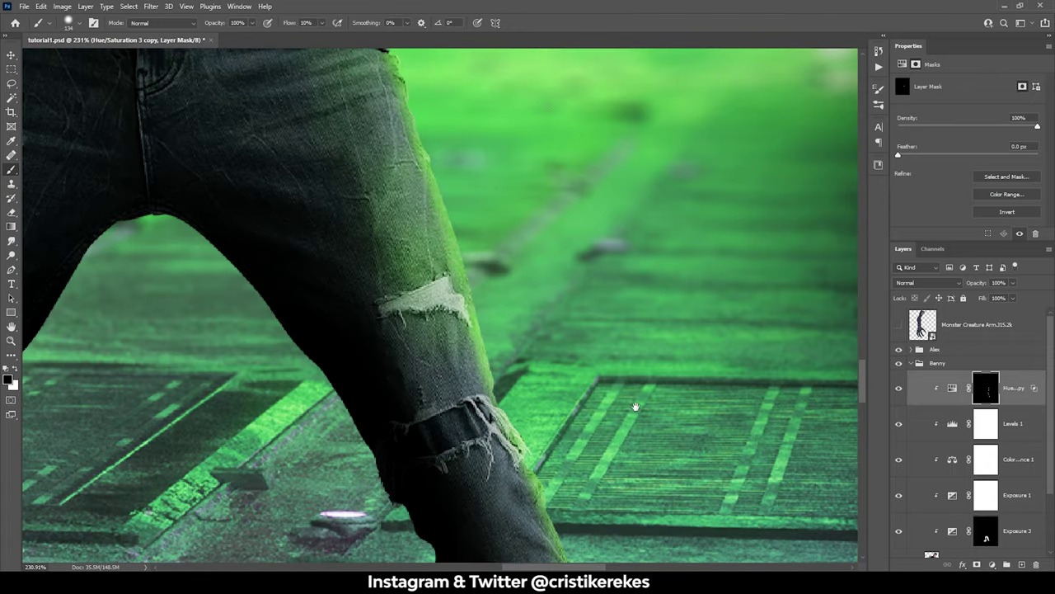
drag(634, 405, 569, 229)
key(x)
scroll(482, 338, down, 3)
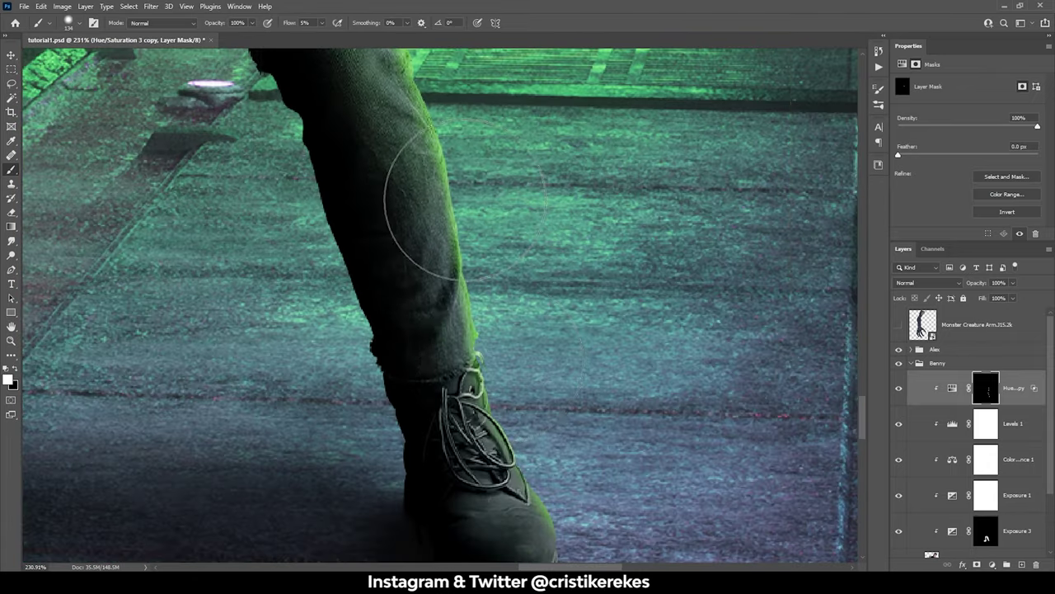
scroll(483, 338, down, 3)
scroll(467, 354, down, 2)
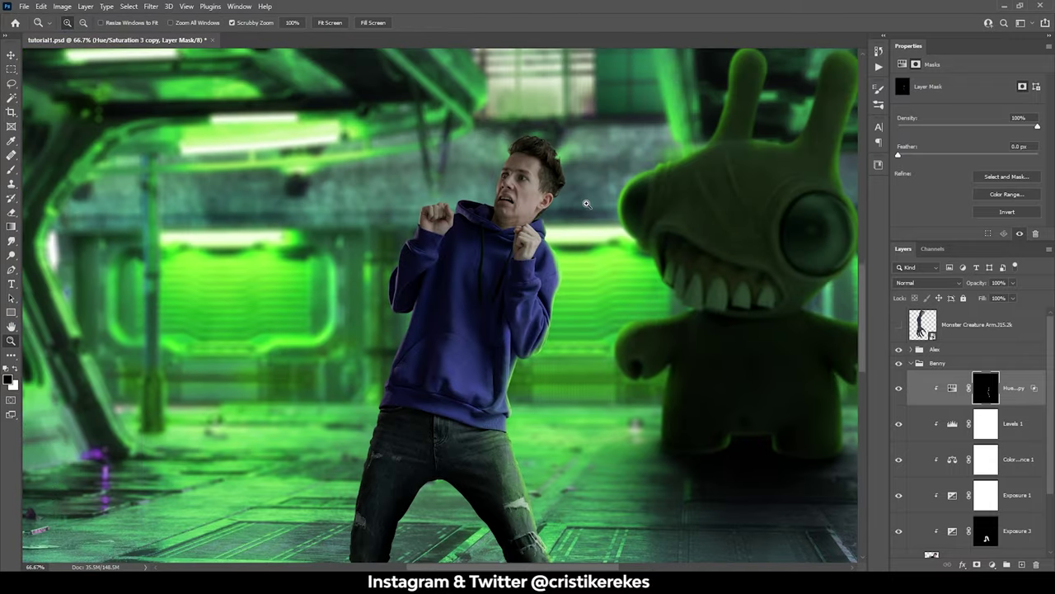
scroll(483, 235, up, 6)
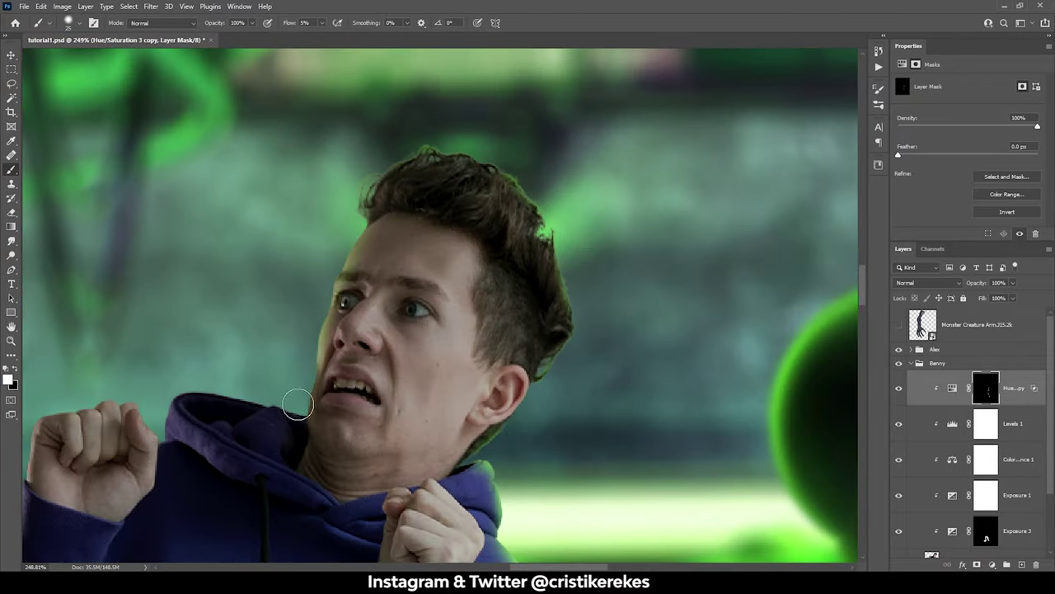
Split the tint layer's Underlying Layer Blend If slider to about 0/94, fading green in dark areas
drag(289, 417, 398, 323)
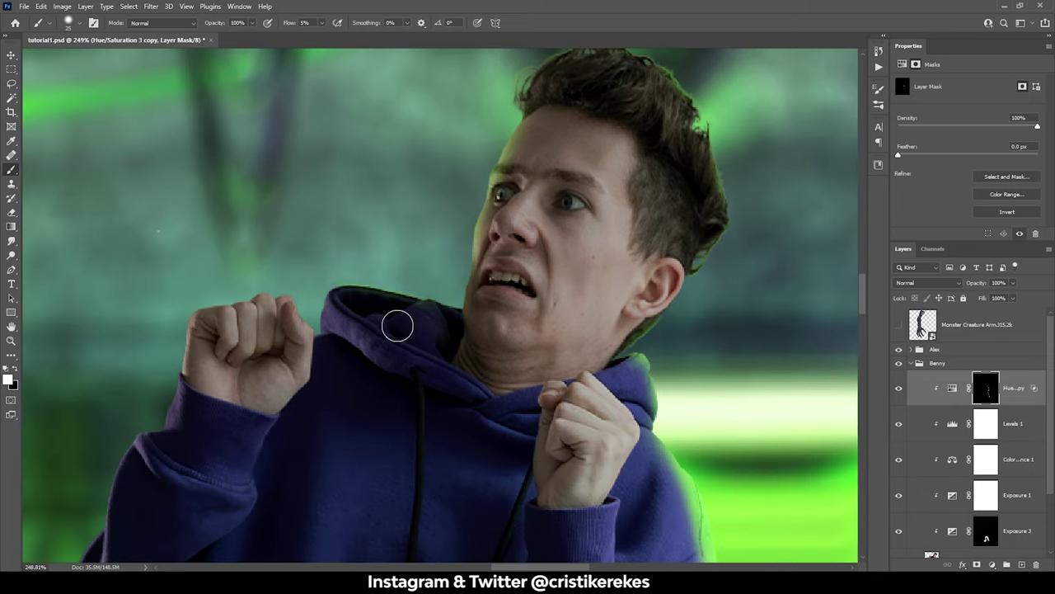
double_click(1022, 384)
drag(806, 442, 828, 442)
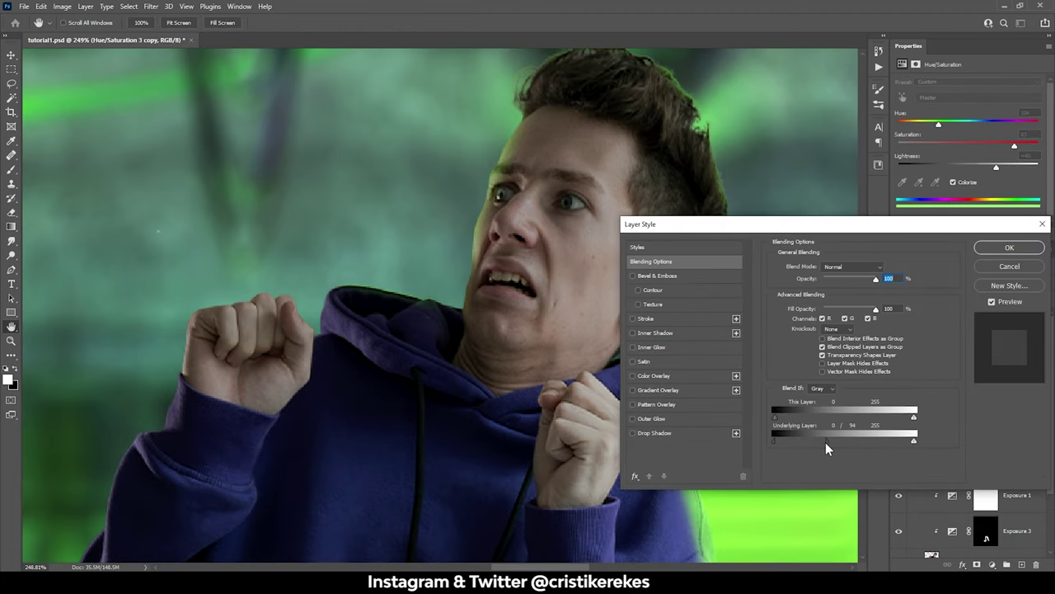
key(Return)
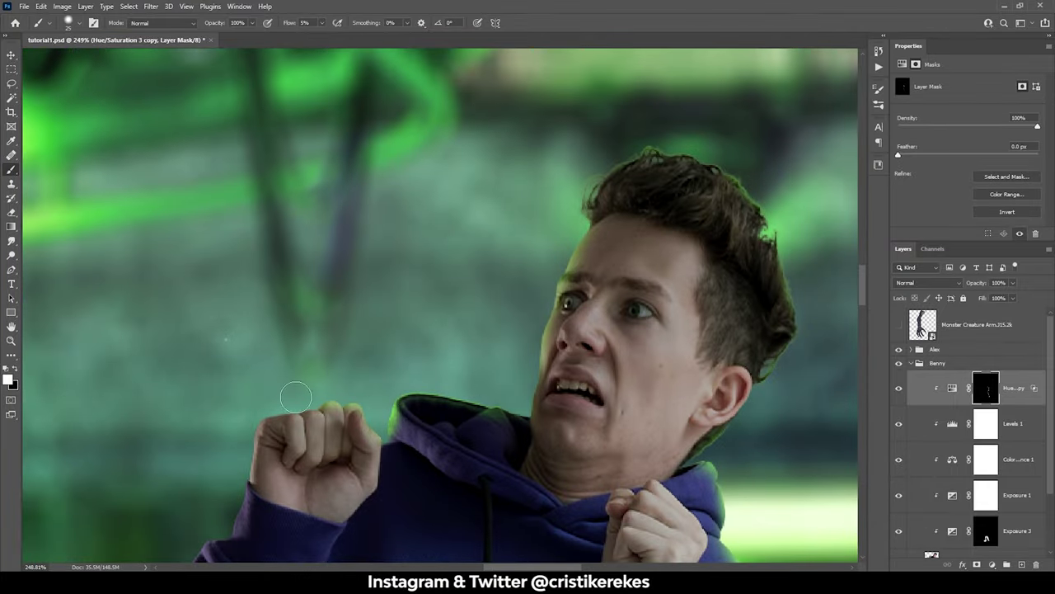
Inspect the green rim along the fist, sleeve, hoodie, jeans and boot, toggling the tint to compare
drag(243, 446, 353, 306)
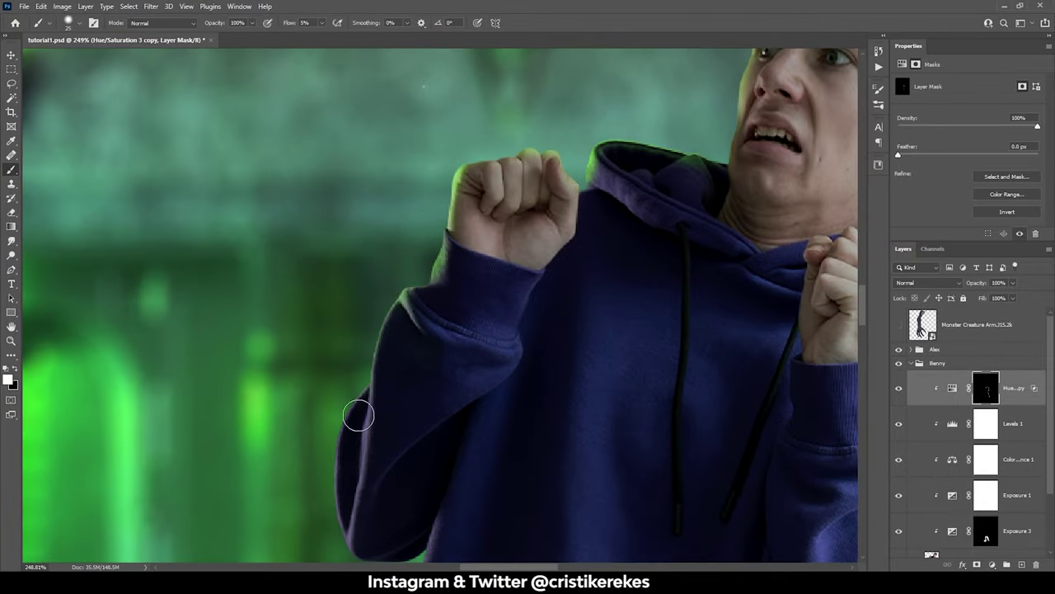
drag(358, 417, 376, 211)
drag(387, 492, 355, 371)
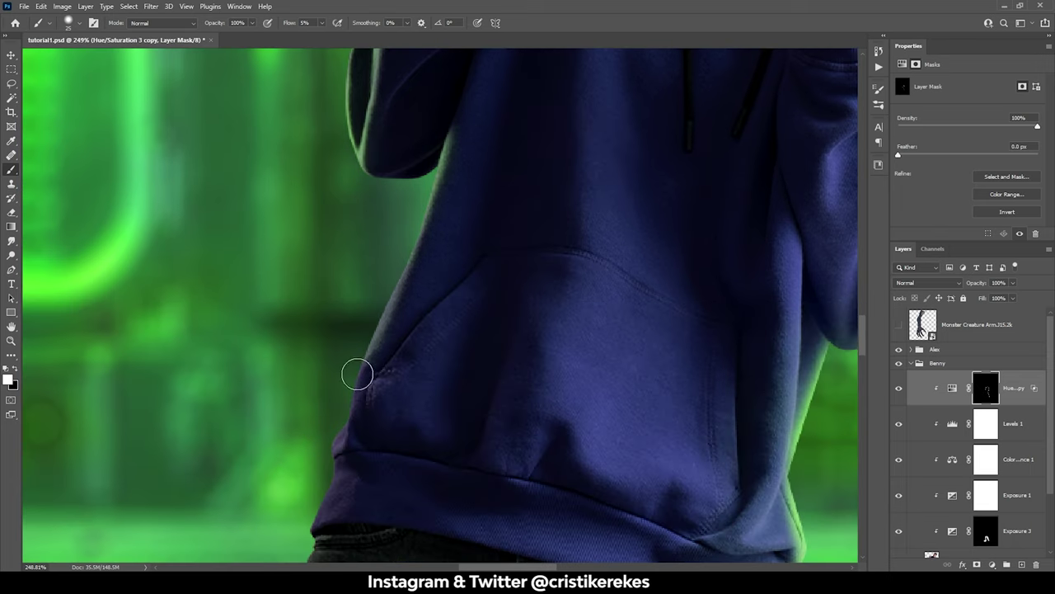
drag(461, 520, 470, 388)
drag(363, 387, 357, 249)
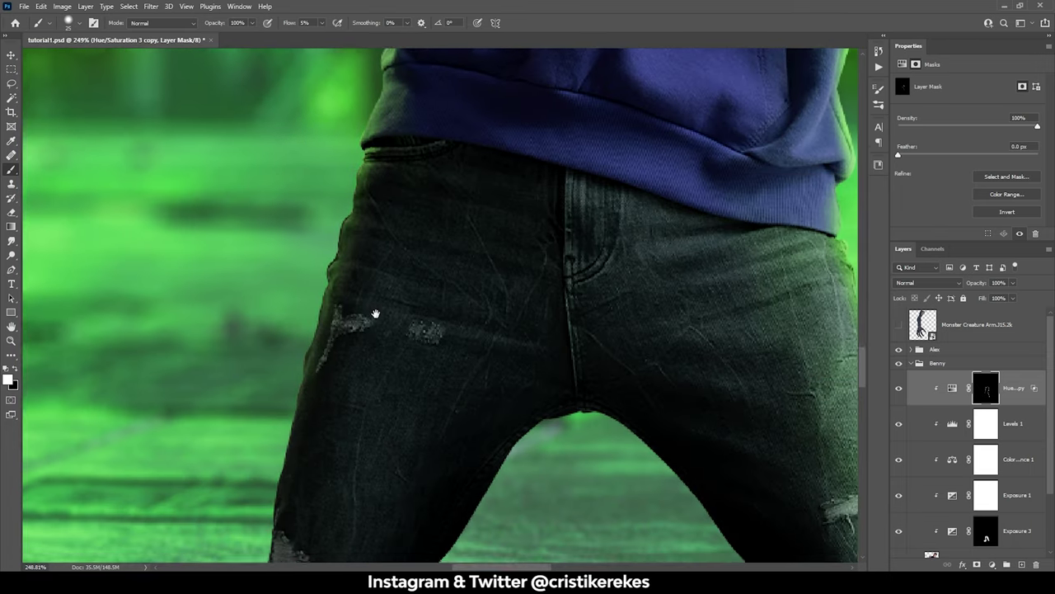
drag(377, 311, 467, 149)
drag(396, 396, 381, 153)
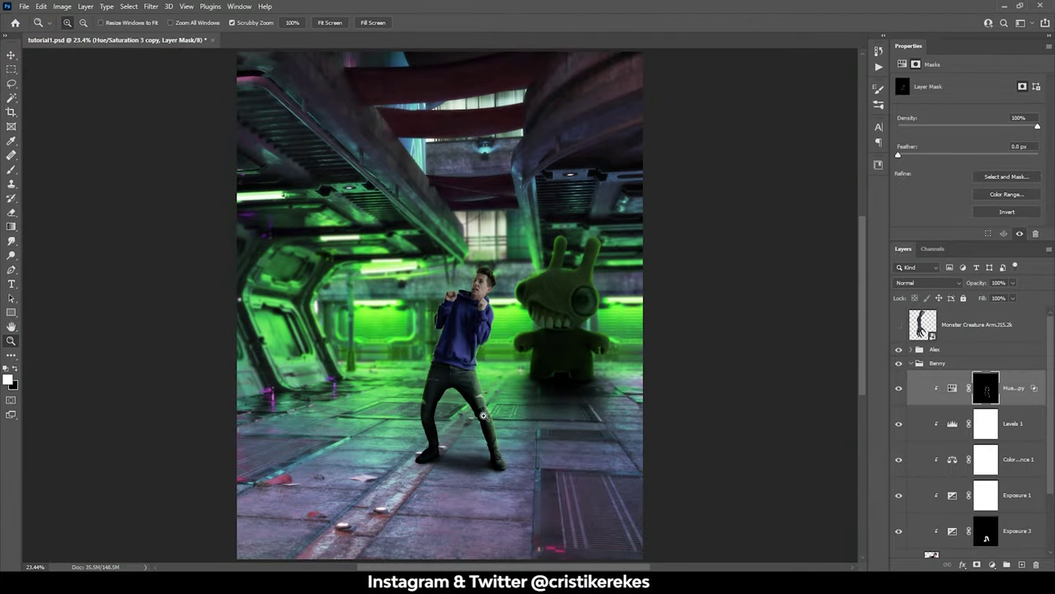
click(899, 388)
click(899, 388)
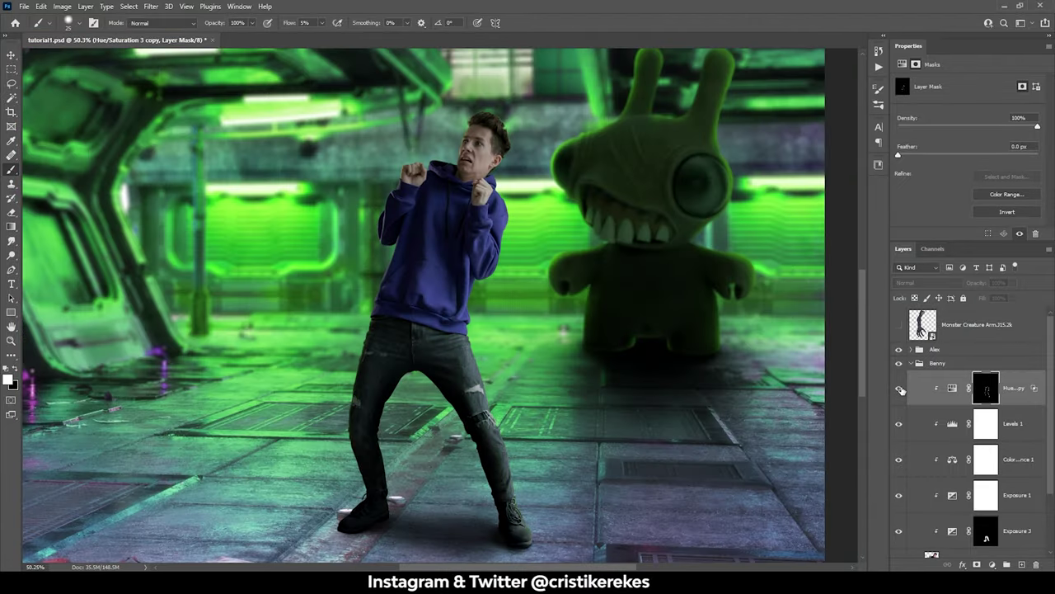
Paint the tint mask with a smaller brush to remove green from the hood near the collar
scroll(494, 225, up, 5)
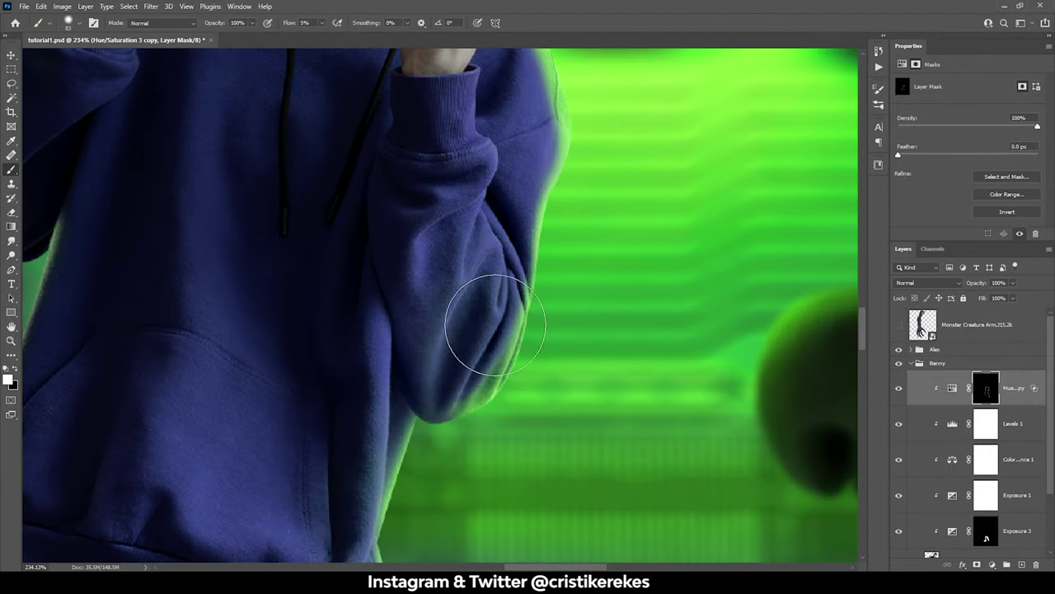
scroll(486, 330, up, 5)
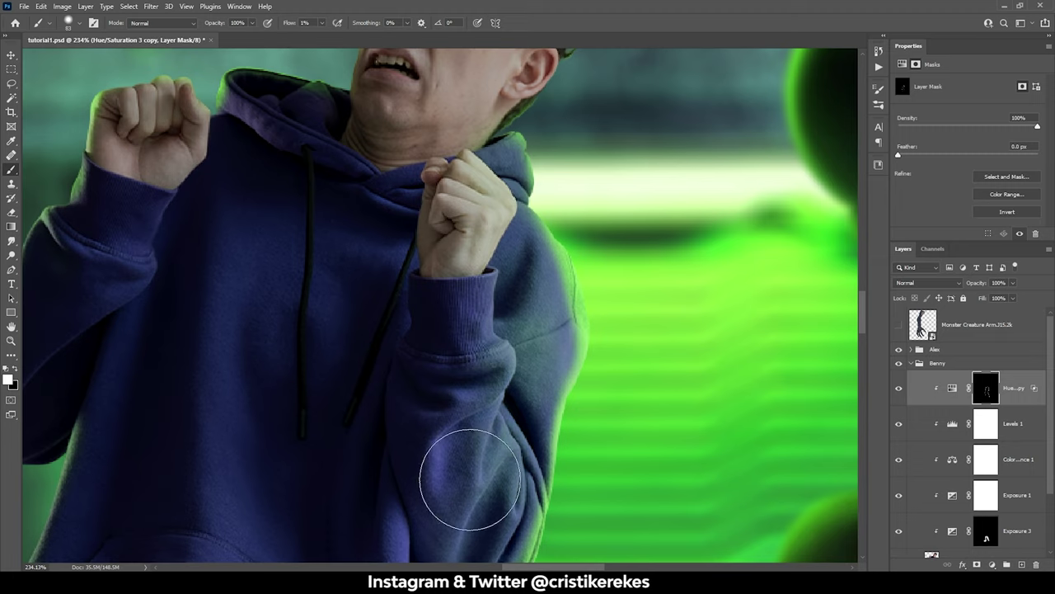
scroll(470, 471, down, 5)
scroll(501, 429, down, 5)
scroll(411, 296, up, 5)
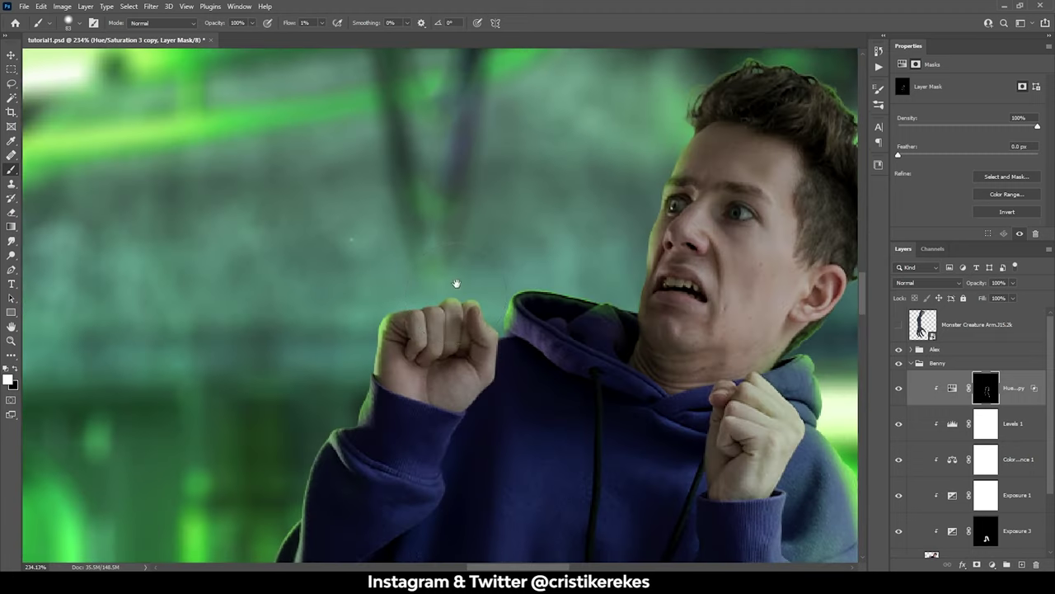
key(bracketleft)
key(bracketleft)
key(bracketleft)
drag(538, 404, 601, 323)
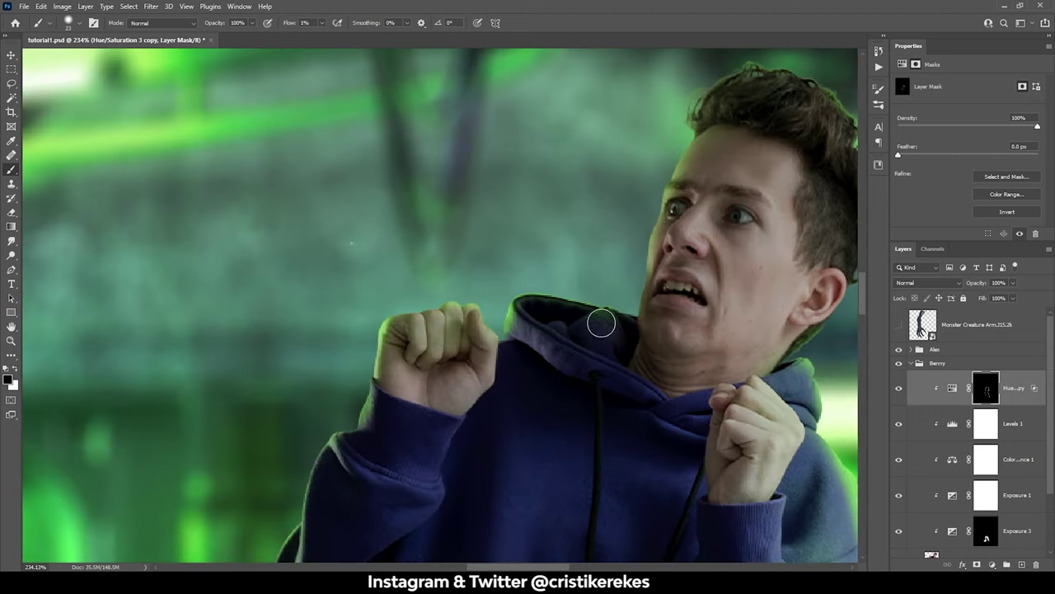
Compare the tint on and off at full view, then collapse the Benny group
key(ctrl+0)
scroll(474, 330, up, 10)
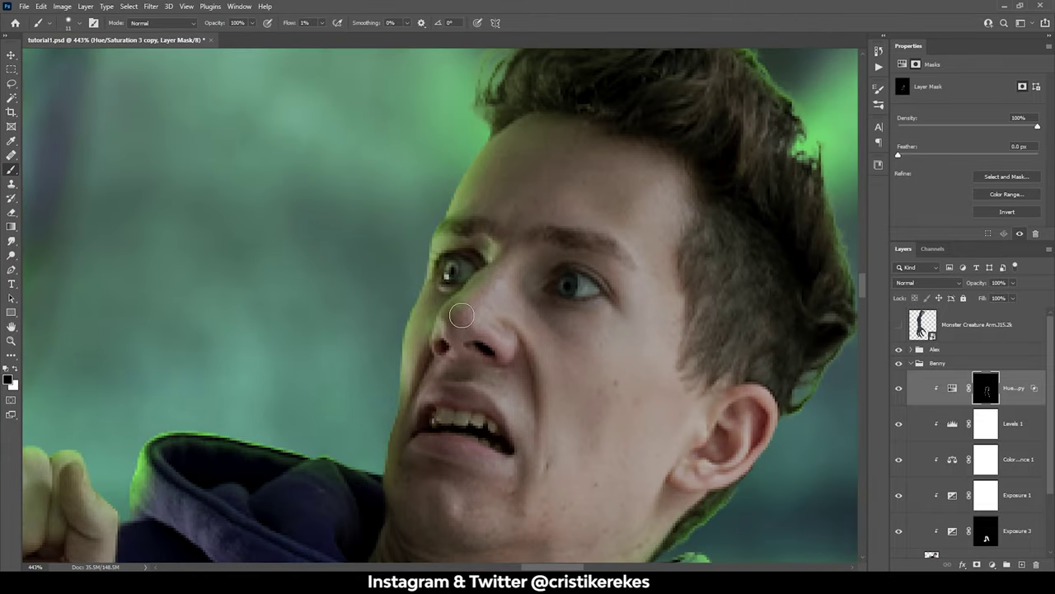
key(ctrl+0)
key(ctrl+plus)
click(899, 388)
click(899, 388)
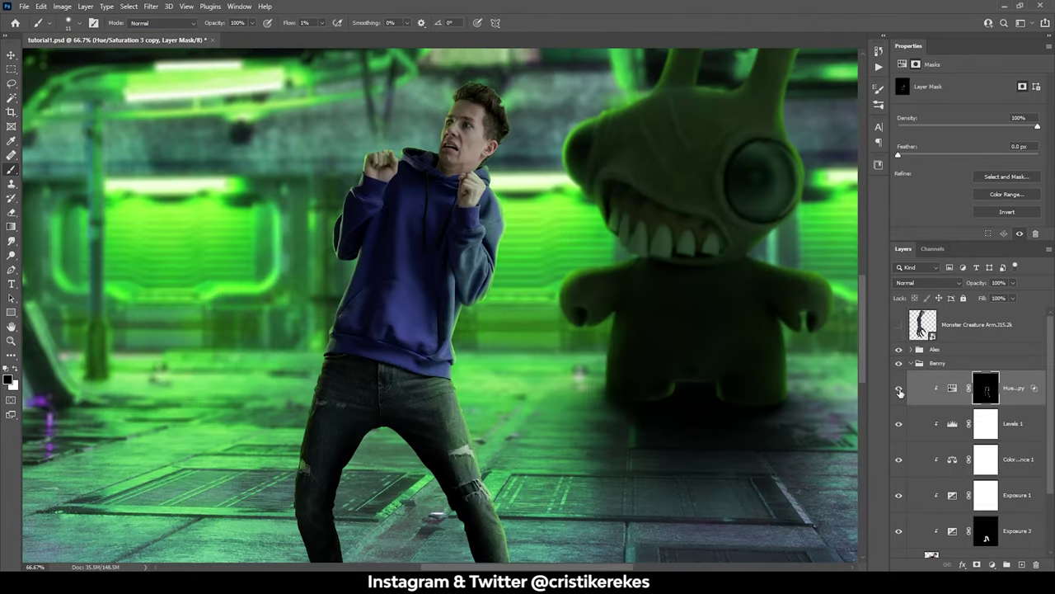
click(900, 388)
key(ctrl+0)
click(910, 362)
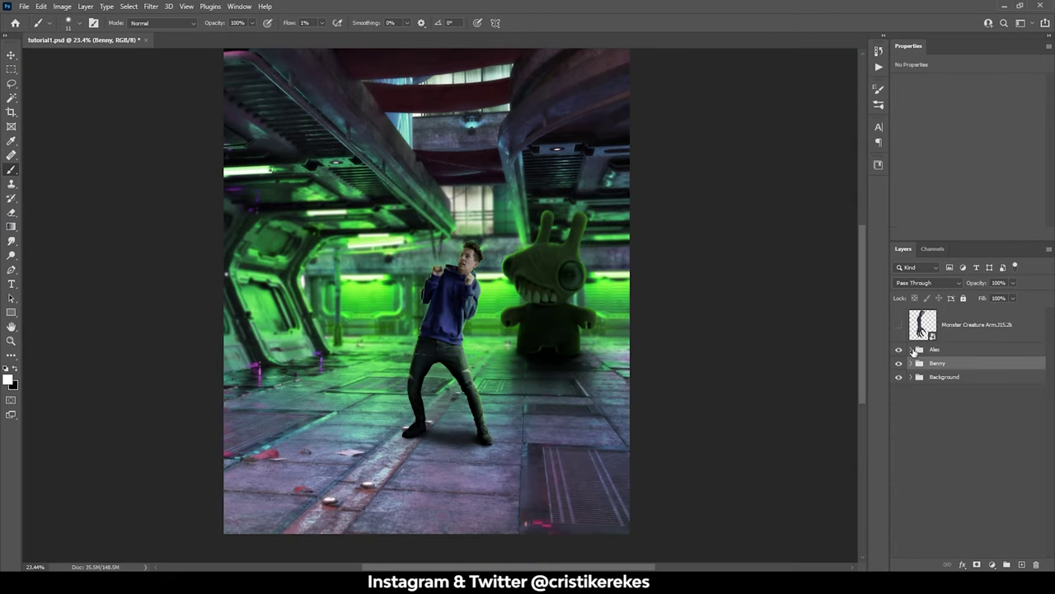
click(899, 324)
click(971, 323)
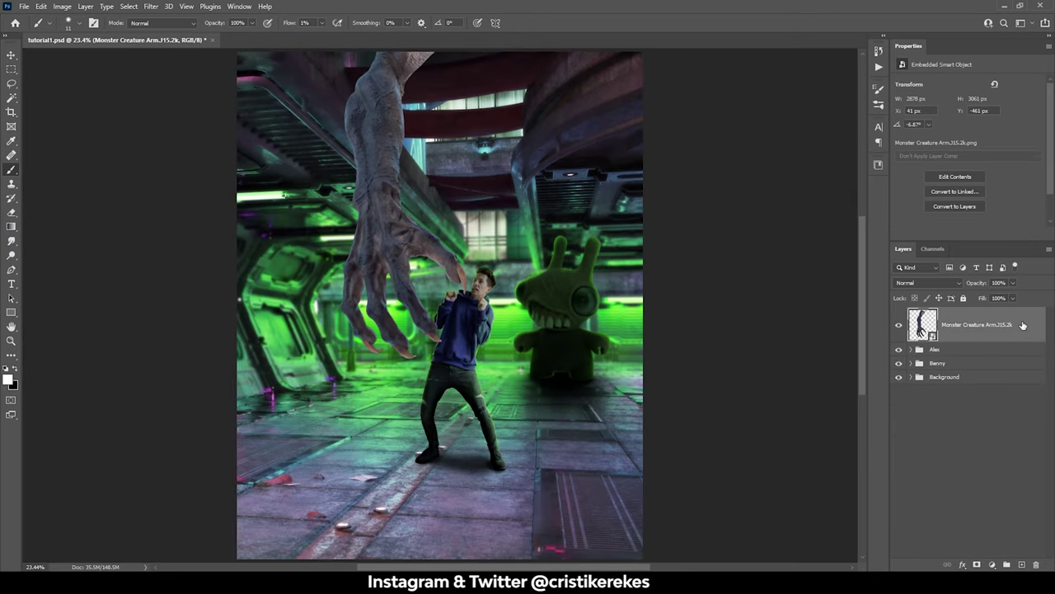
Group the monster arm as Hand and add an Exposure layer darkening it to about -3.74
key(ctrl+g)
click(992, 564)
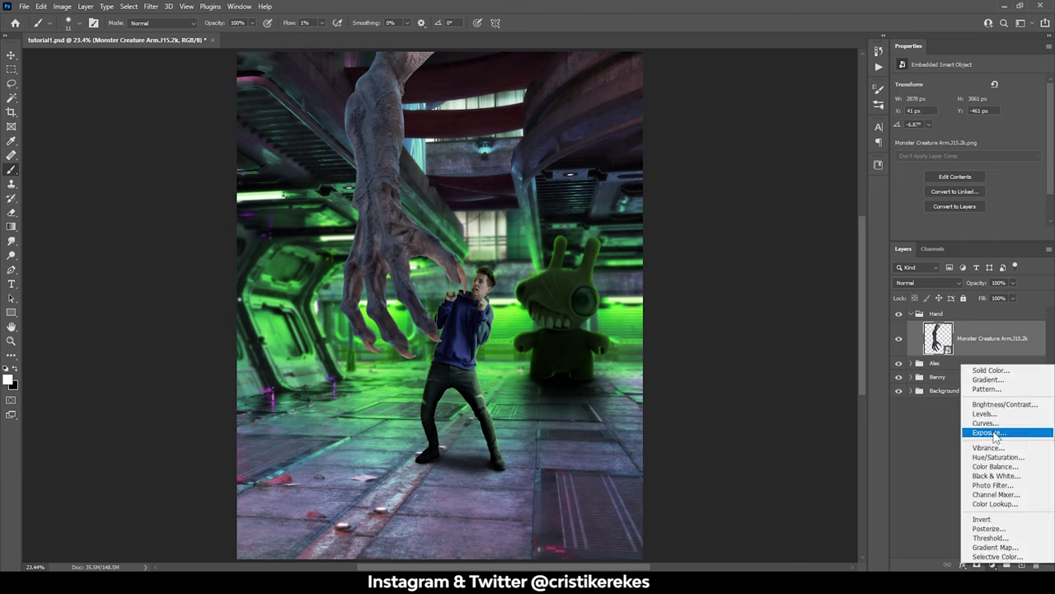
click(985, 430)
drag(968, 116, 930, 120)
Add a colorized Hue/Saturation layer tinting the arm bright green (Hue 105, Saturation 73)
click(992, 564)
click(981, 407)
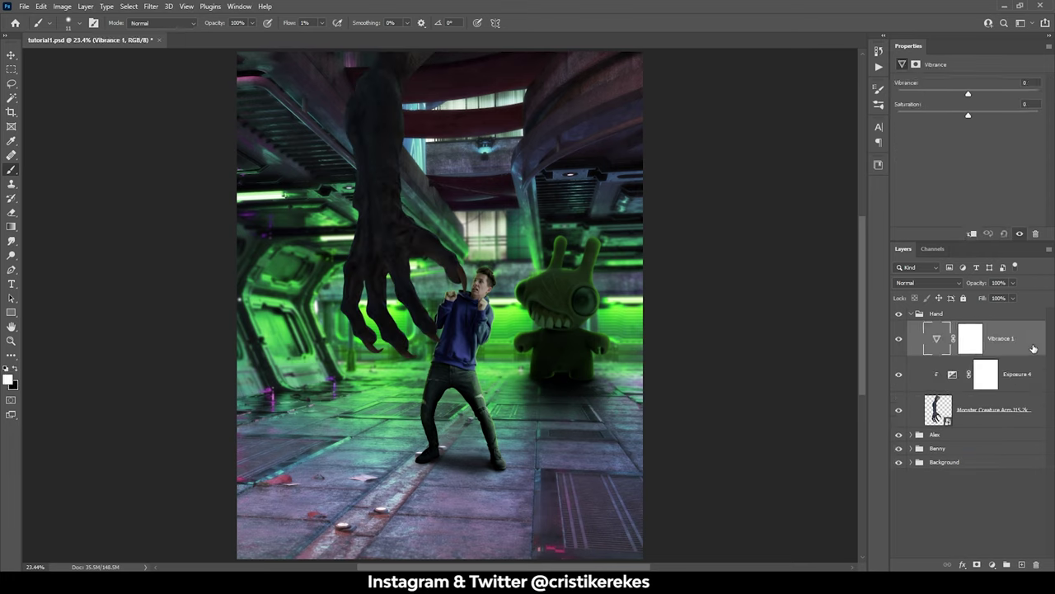
click(953, 181)
mouse_move(898, 124)
mouse_down()
mouse_move(939, 123)
mouse_move(1000, 146)
mouse_move(983, 169)
mouse_up()
double_click(1037, 345)
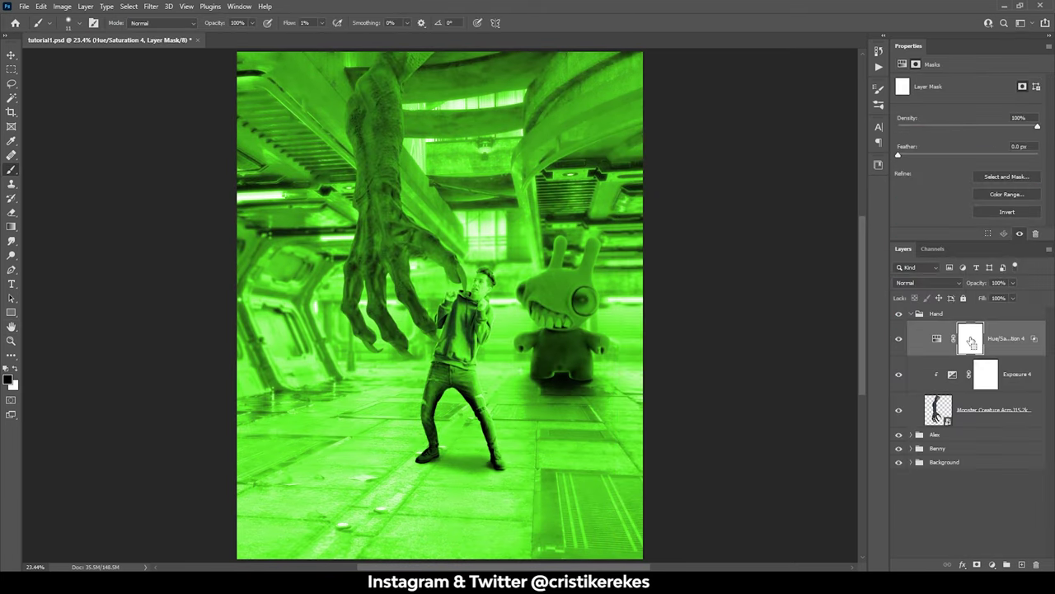
Paint white on the Hue/Saturation mask to add a green rim along the arm's edge
key(x)
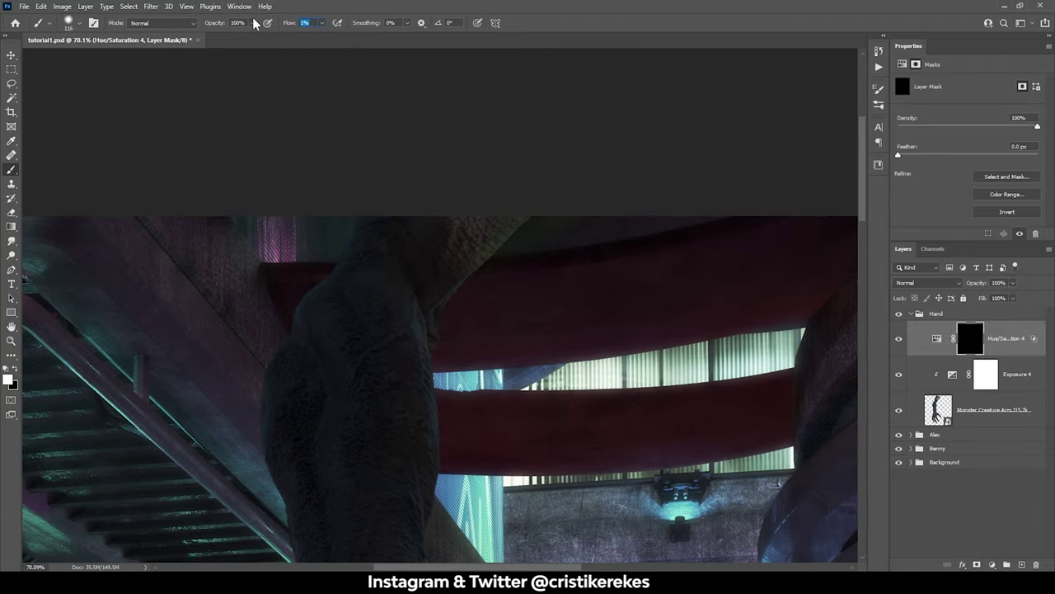
drag(550, 214, 499, 251)
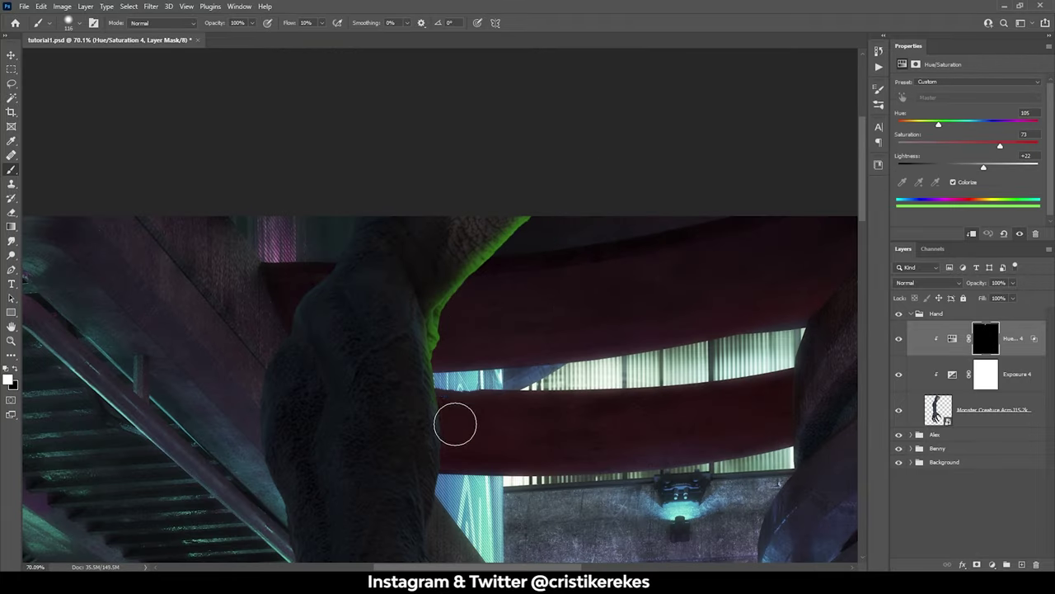
scroll(455, 424, down, 5)
drag(475, 407, 434, 233)
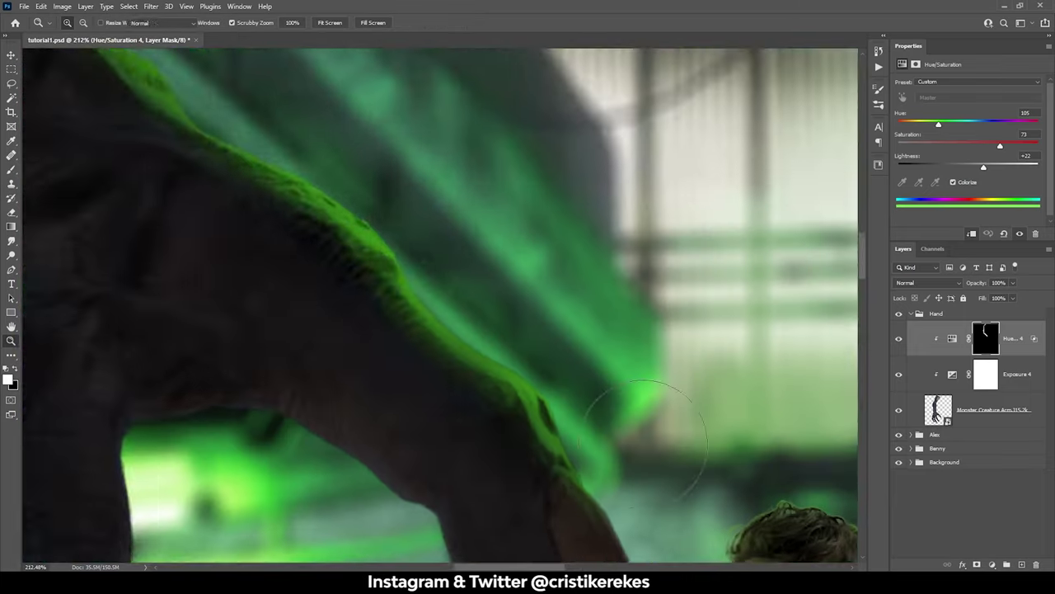
right_click(412, 283)
key(Escape)
Check the green layer's blending options, then move the view to the hand's fingers
double_click(1022, 346)
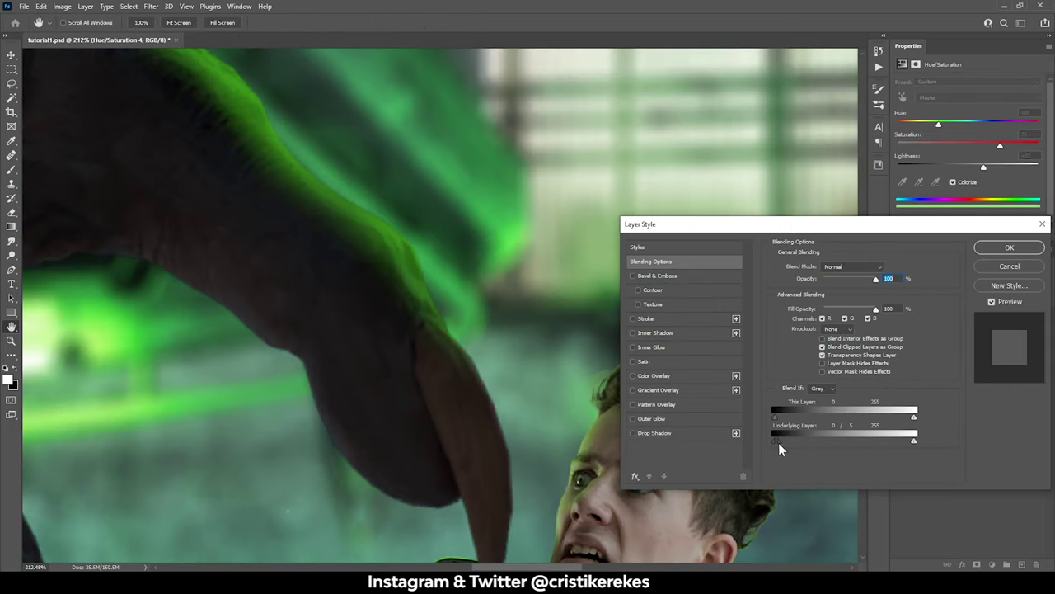
key(Escape)
key(b)
drag(508, 377, 509, 236)
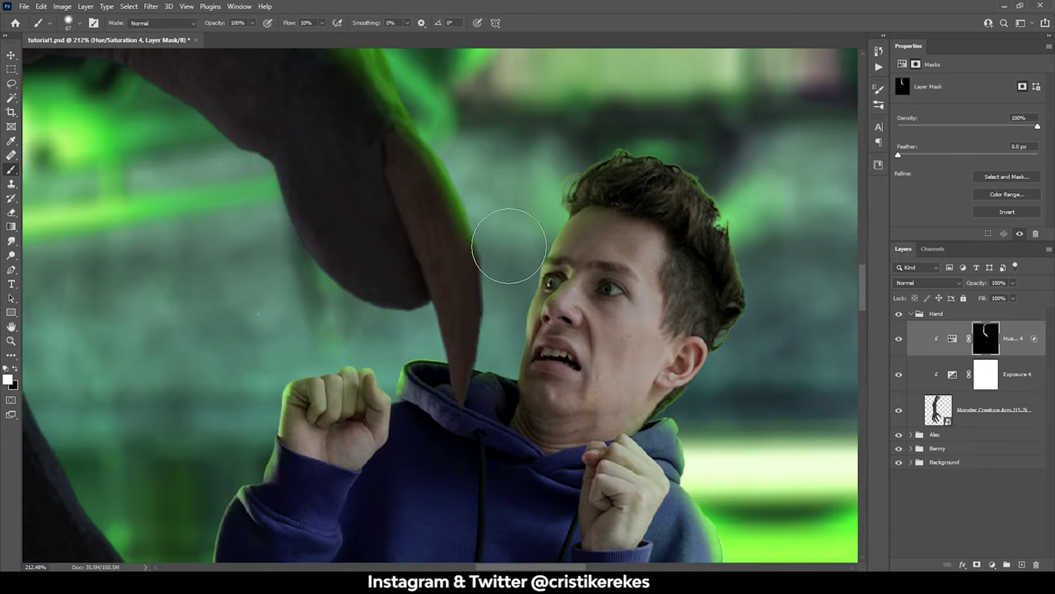
drag(255, 189, 475, 405)
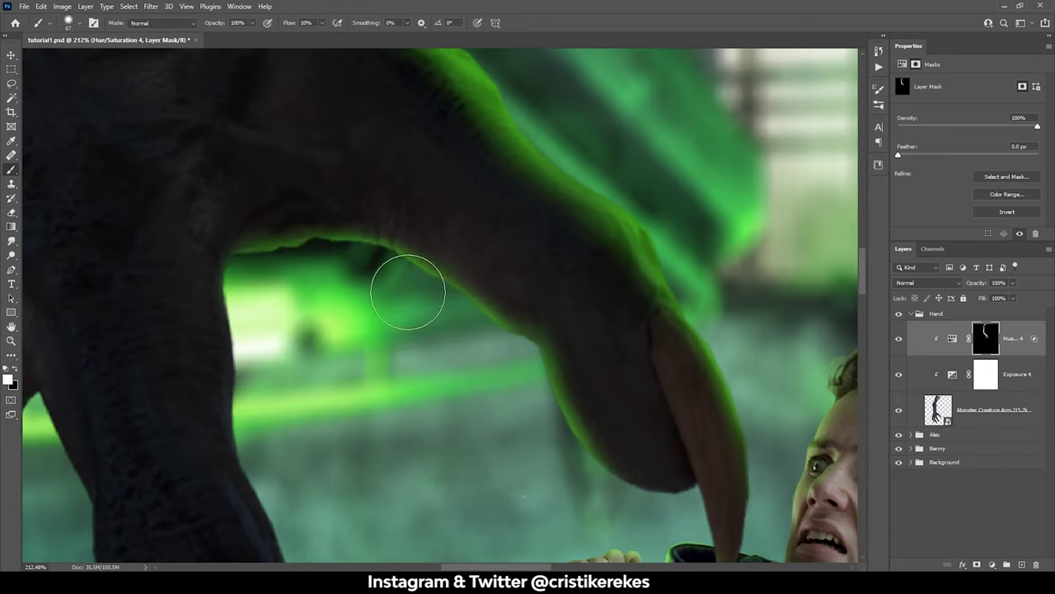
scroll(377, 302, down, 5)
scroll(476, 379, down, 1)
scroll(476, 380, down, 3)
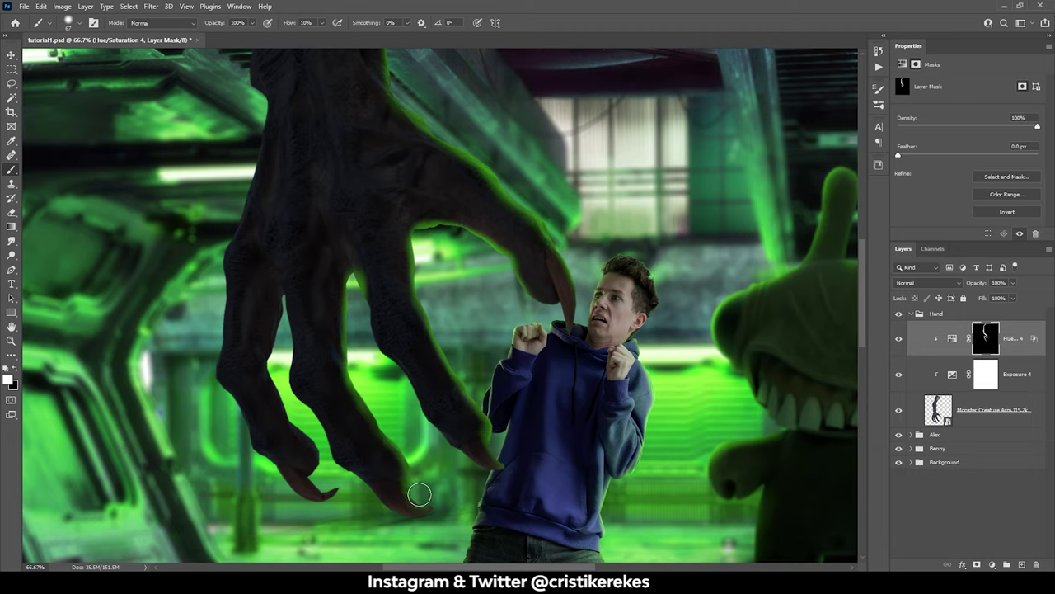
Paint green rim light along the middle finger, then duplicate the Hue/Saturation layer
scroll(419, 494, up, 2)
scroll(360, 383, up, 1)
scroll(368, 468, up, 3)
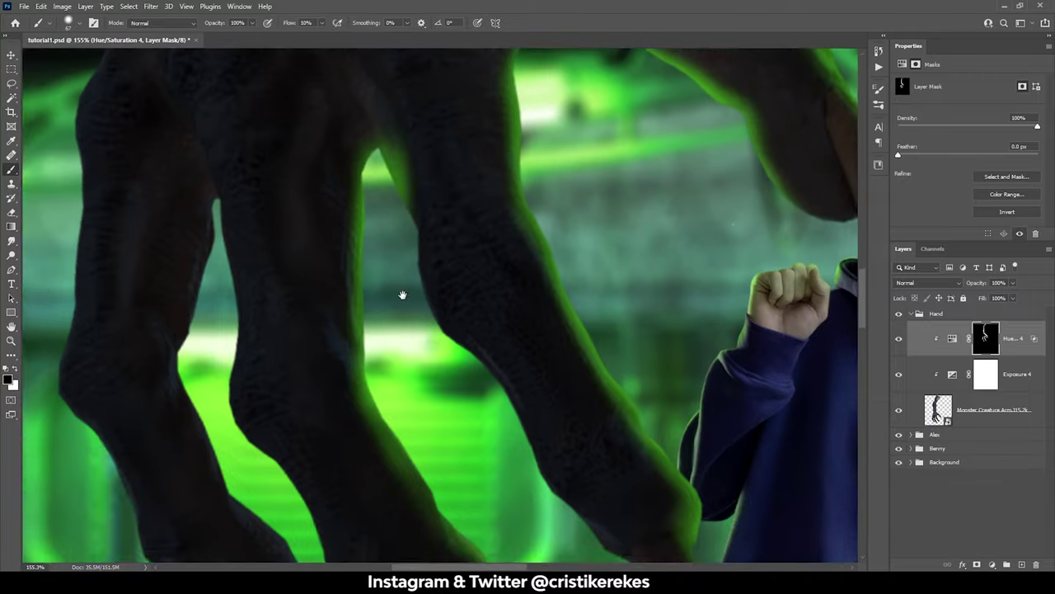
scroll(400, 294, up, 2)
scroll(419, 306, left, 5)
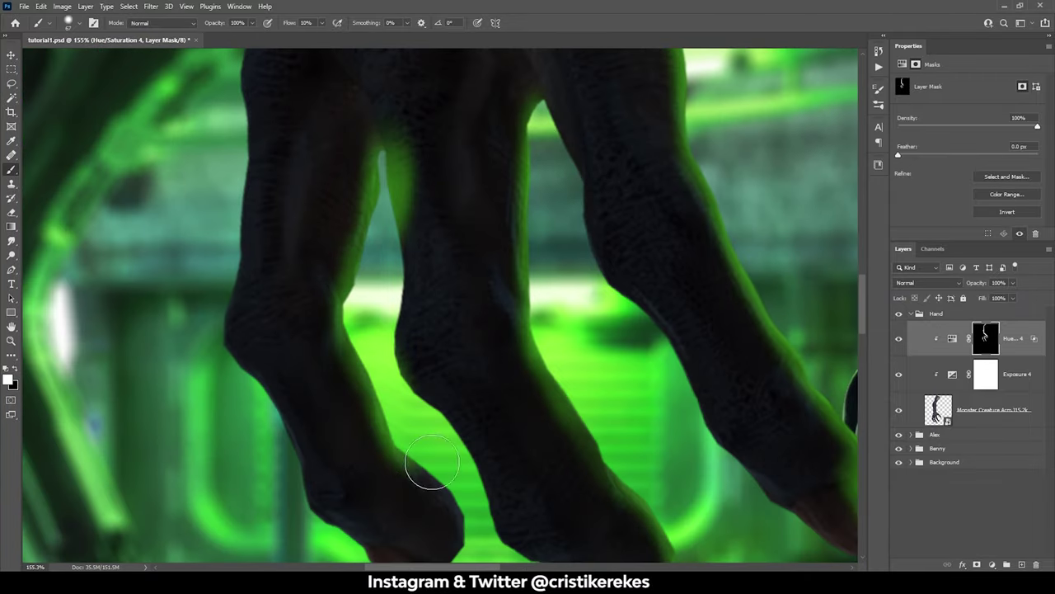
scroll(377, 354, down, 5)
drag(423, 241, 458, 280)
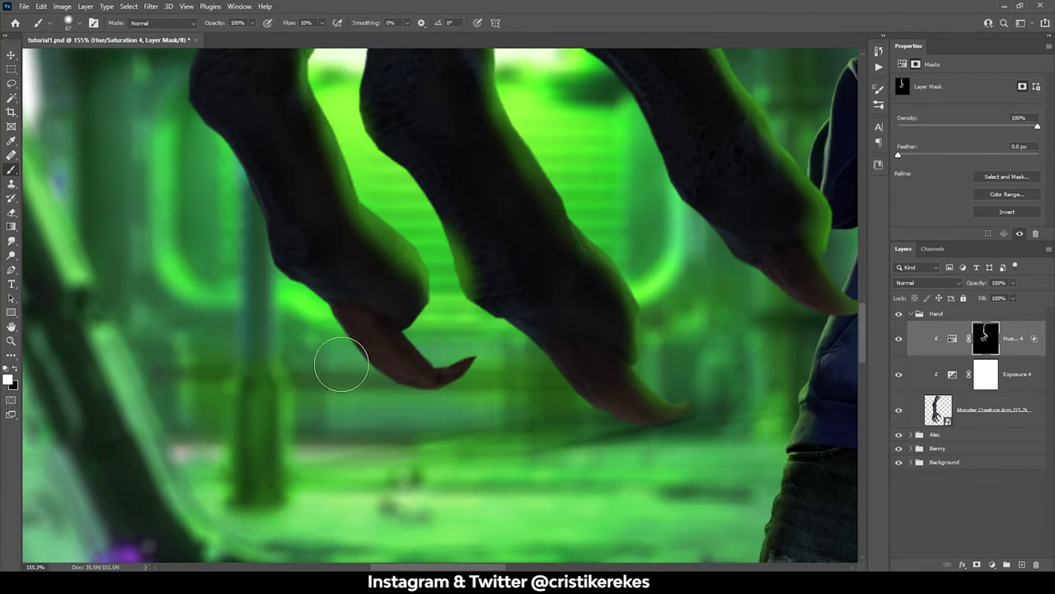
key(bracketleft)
key(bracketleft)
key(bracketleft)
scroll(429, 395, up, 2)
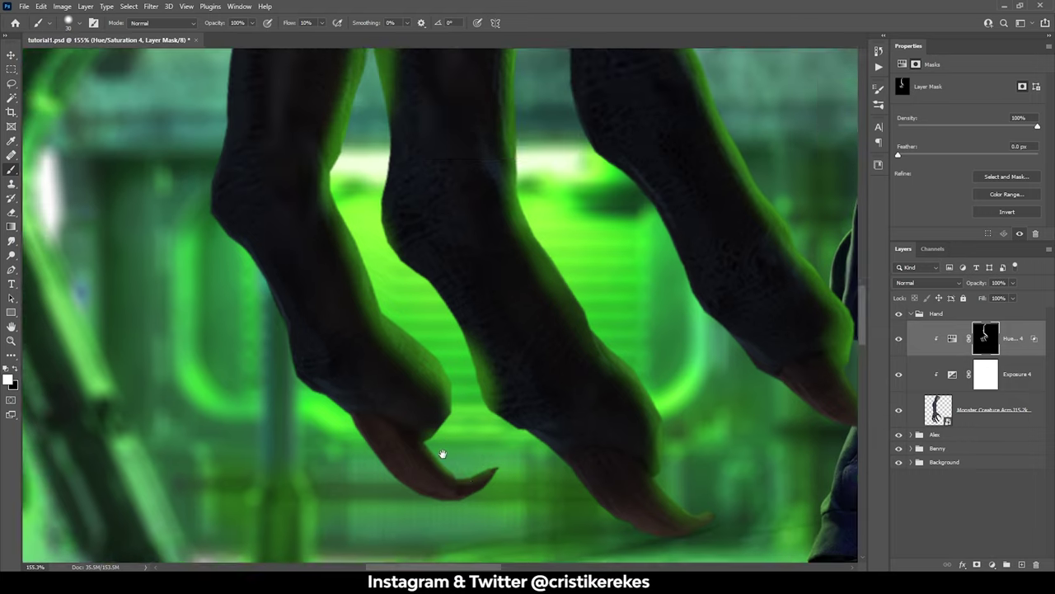
scroll(453, 355, up, 5)
key(bracketright)
key(bracketright)
key(bracketright)
scroll(513, 172, down, 3)
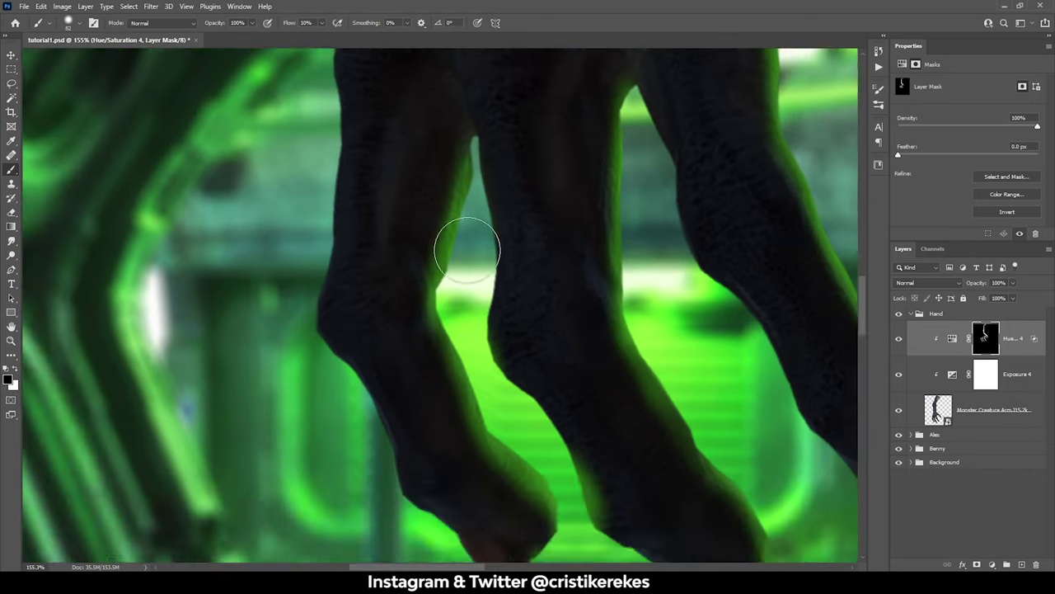
scroll(467, 240, down, 3)
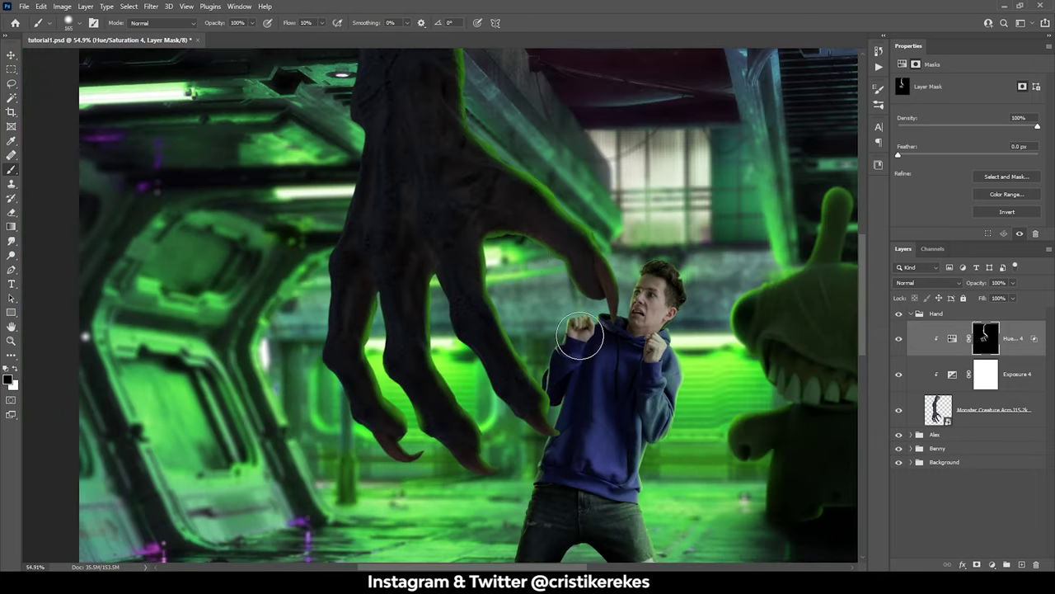
key(ctrl+j)
Give the clipped Hue/Saturation copy a black mask and set up a smaller white brush for the upper arm
key(alt+BackSpace)
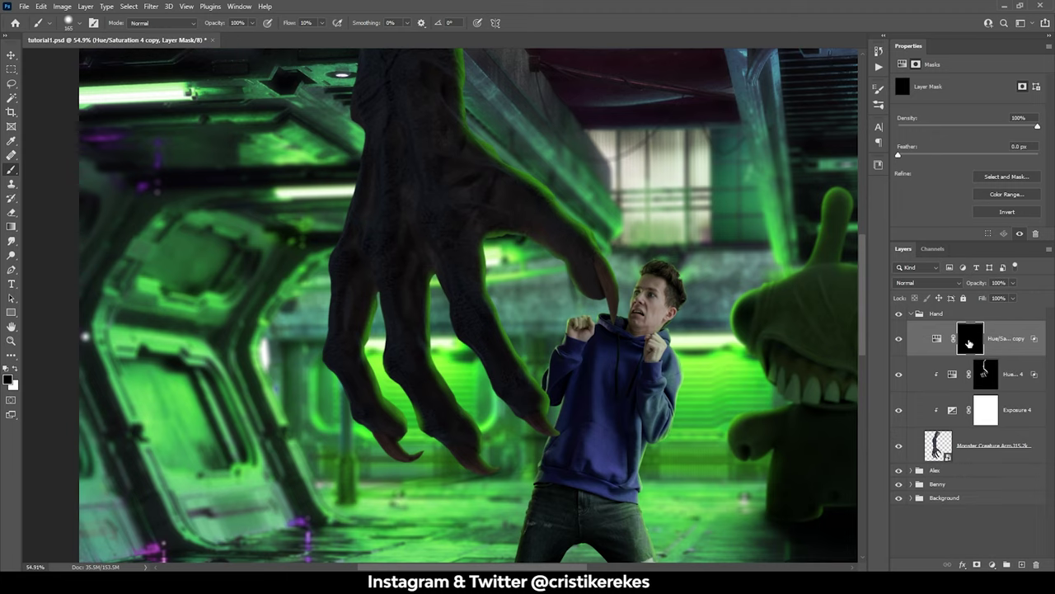
alt+click(925, 351)
key(x)
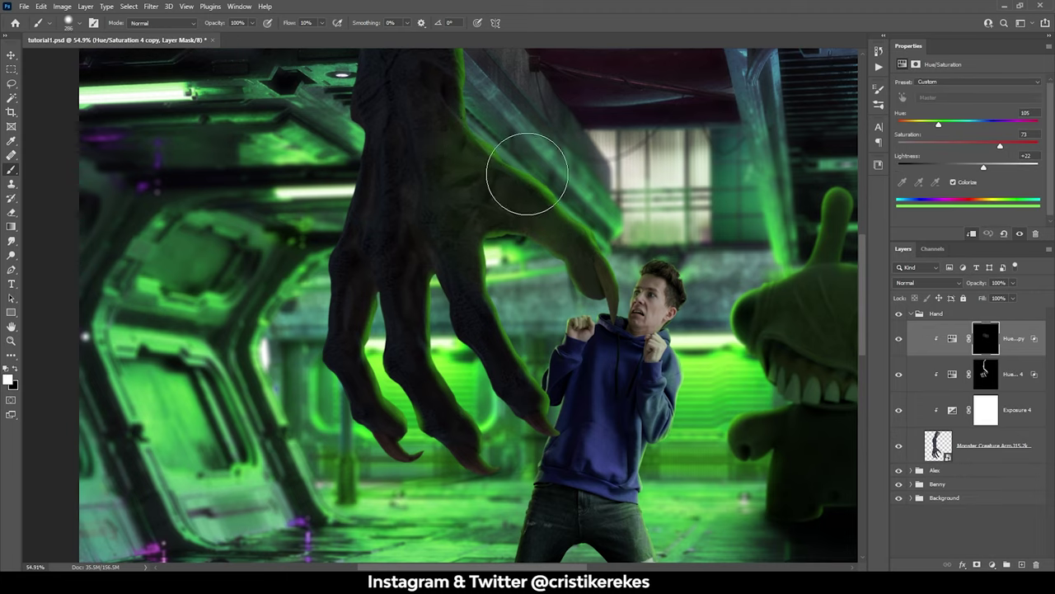
scroll(488, 104, up, 2)
scroll(483, 118, up, 2)
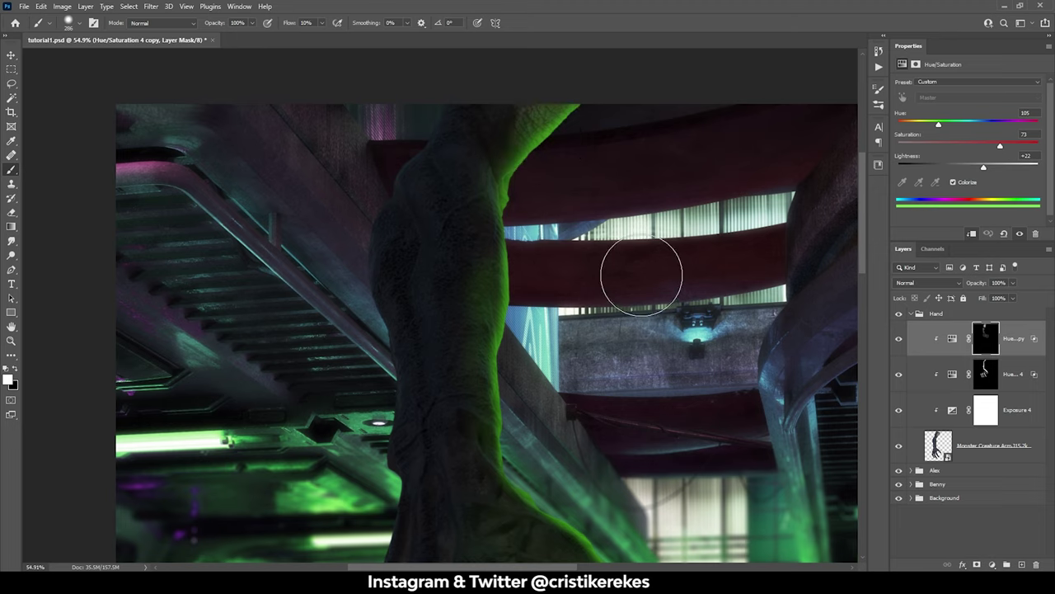
click(985, 373)
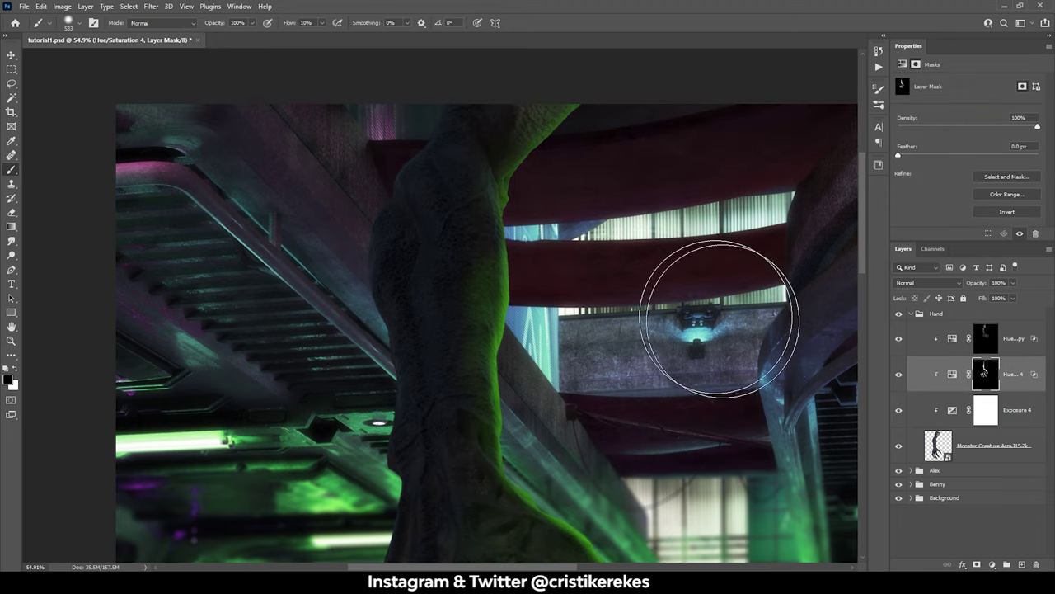
key(x)
key(bracketleft)
key(bracketleft)
key(bracketleft)
key(alt+bracketright)
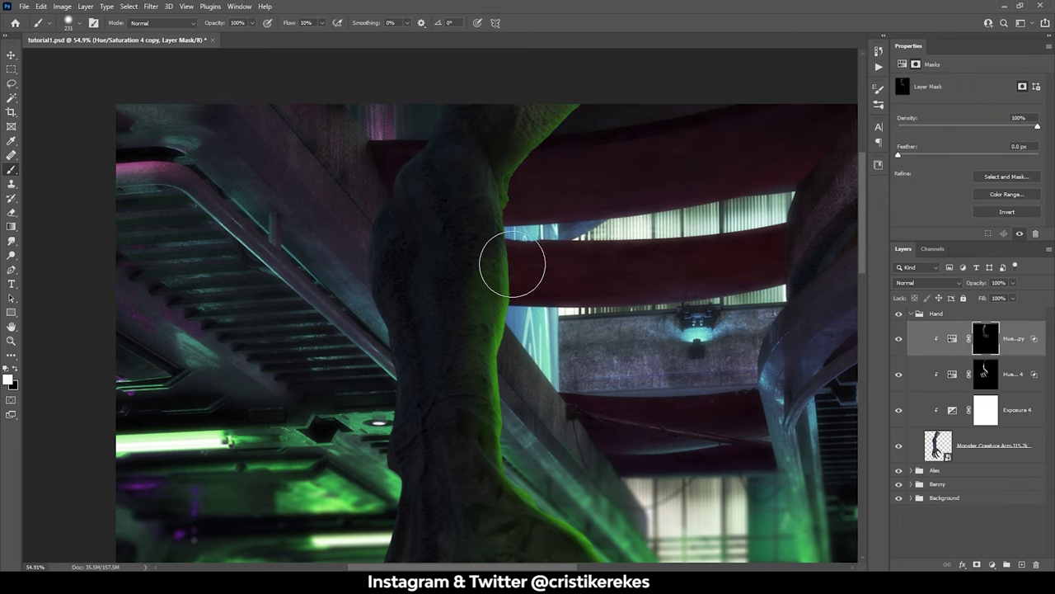
key(alt+bracketleft)
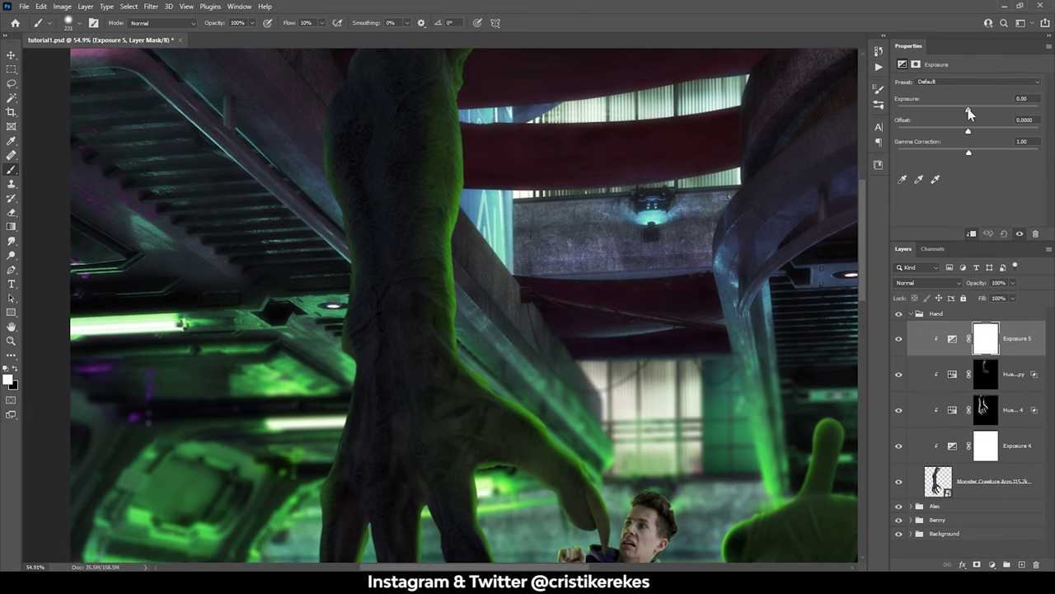
Set Exposure 5 to about -3.69, invert its mask, and limit it with Underlying Layer white at 161
drag(967, 108, 926, 120)
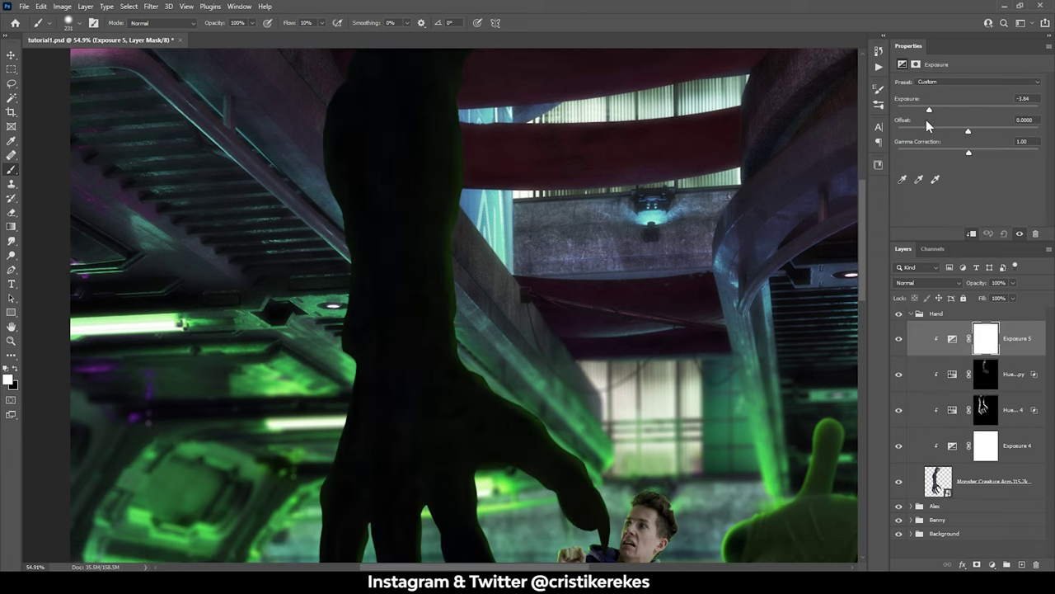
key(ctrl+i)
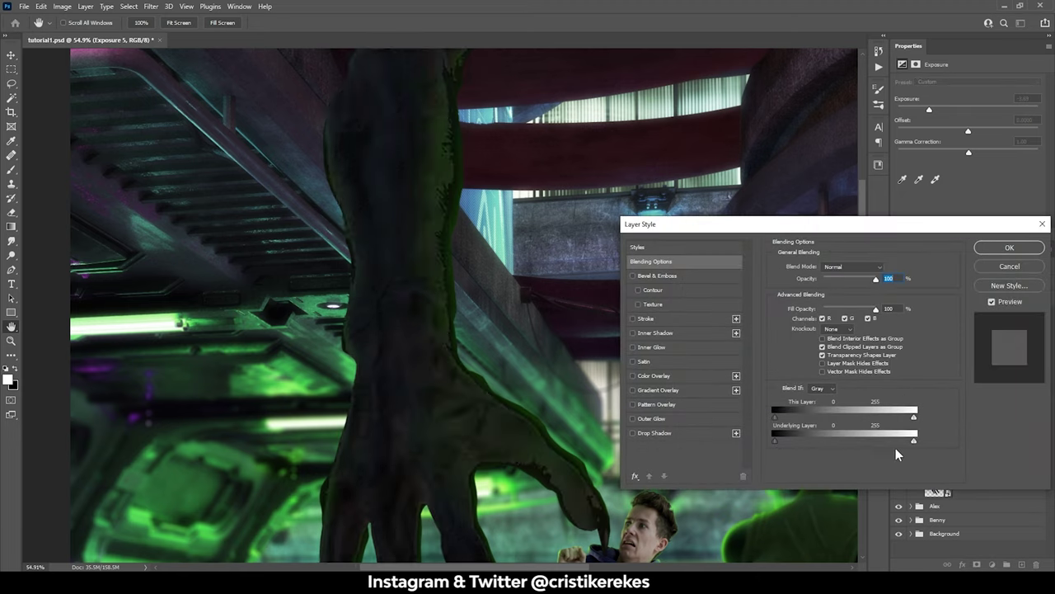
drag(895, 448, 873, 443)
key(Return)
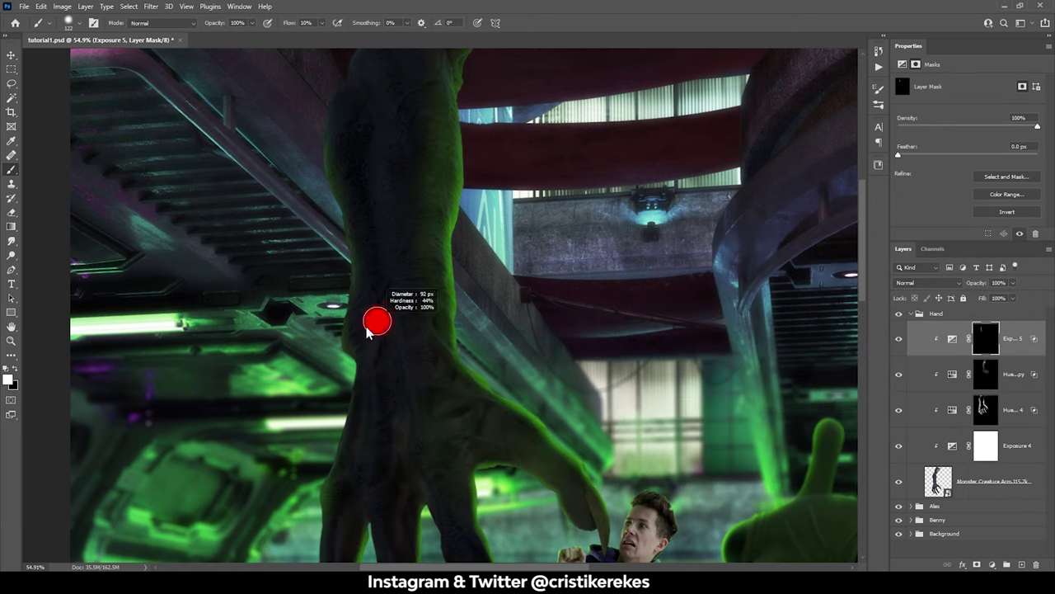
drag(429, 474, 487, 244)
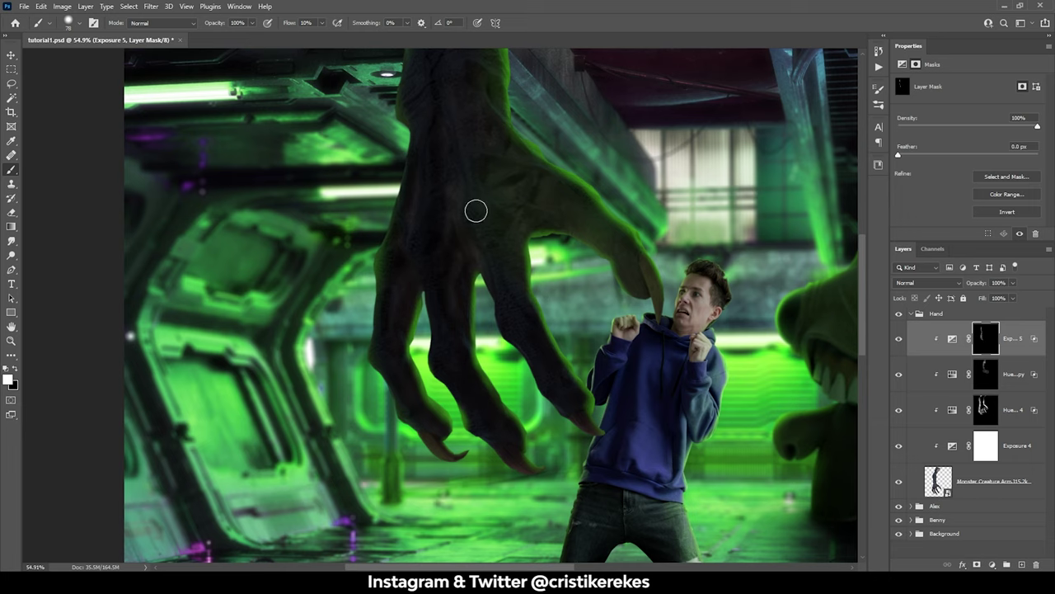
scroll(476, 211, up, 2)
key(ctrl+0)
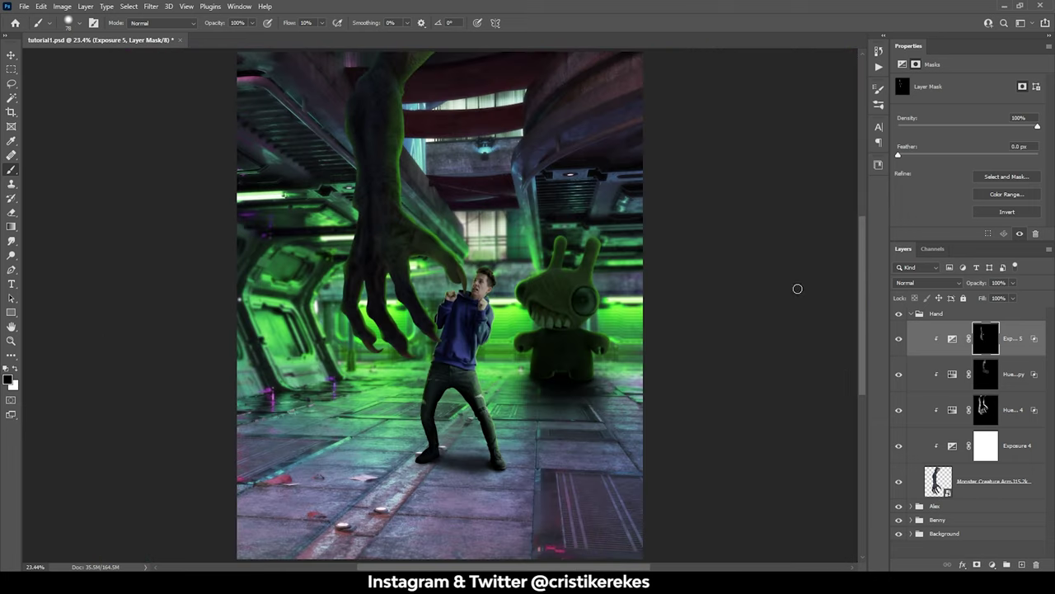
Create a new group and stretch the barbed wire into a wide foreground strip
click(910, 314)
click(1007, 564)
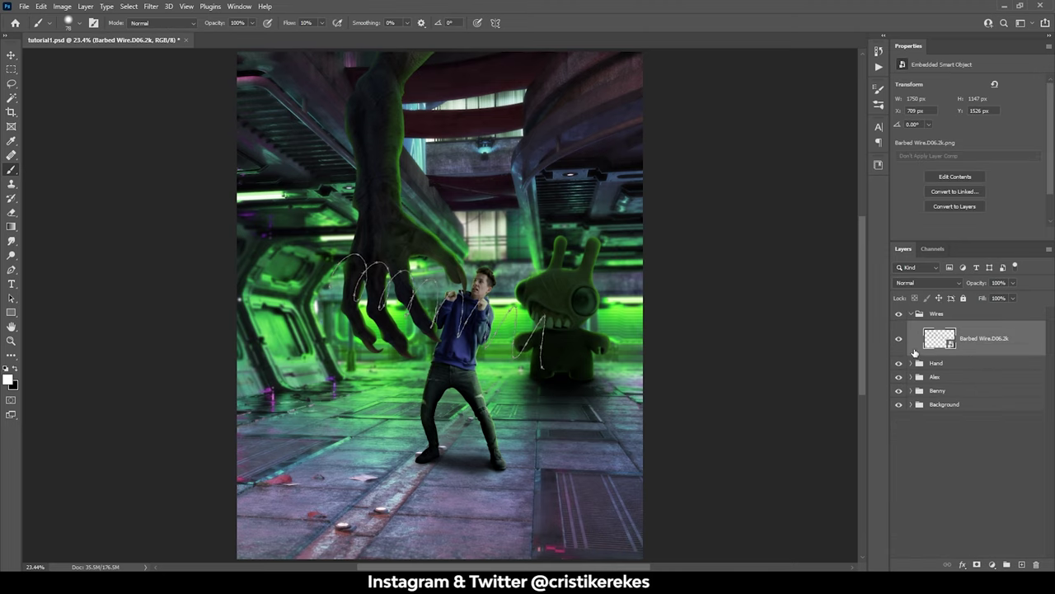
key(ctrl+t)
drag(552, 322, 775, 322)
key(ctrl+minus)
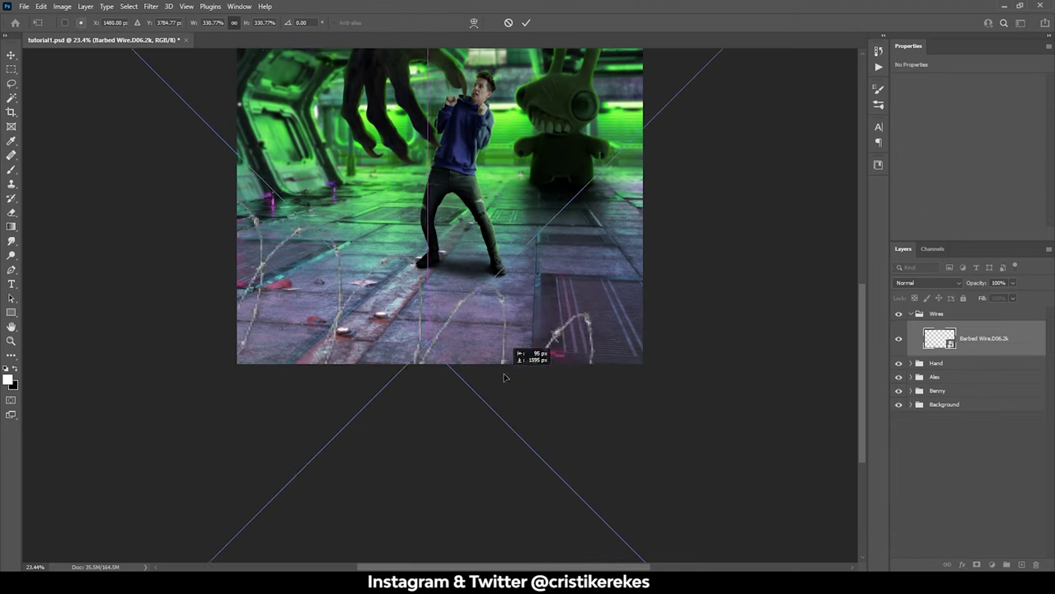
drag(658, 89, 612, 228)
key(Return)
key(ctrl+0)
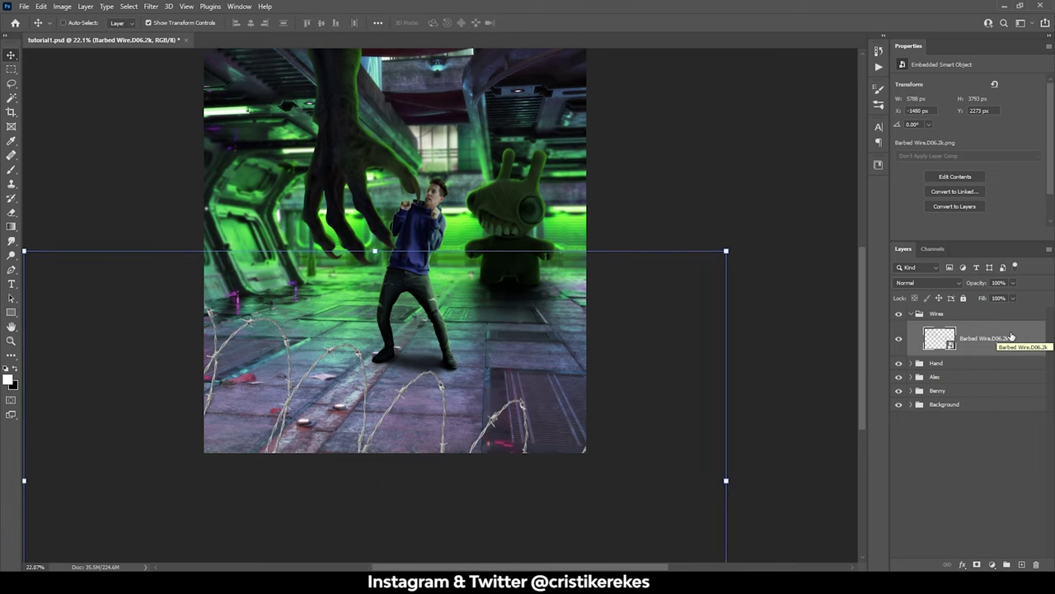
Darken the barbed wire with a clipped Exposure of about -4.3 and a 4.5 px Gaussian Blur
click(992, 564)
click(940, 441)
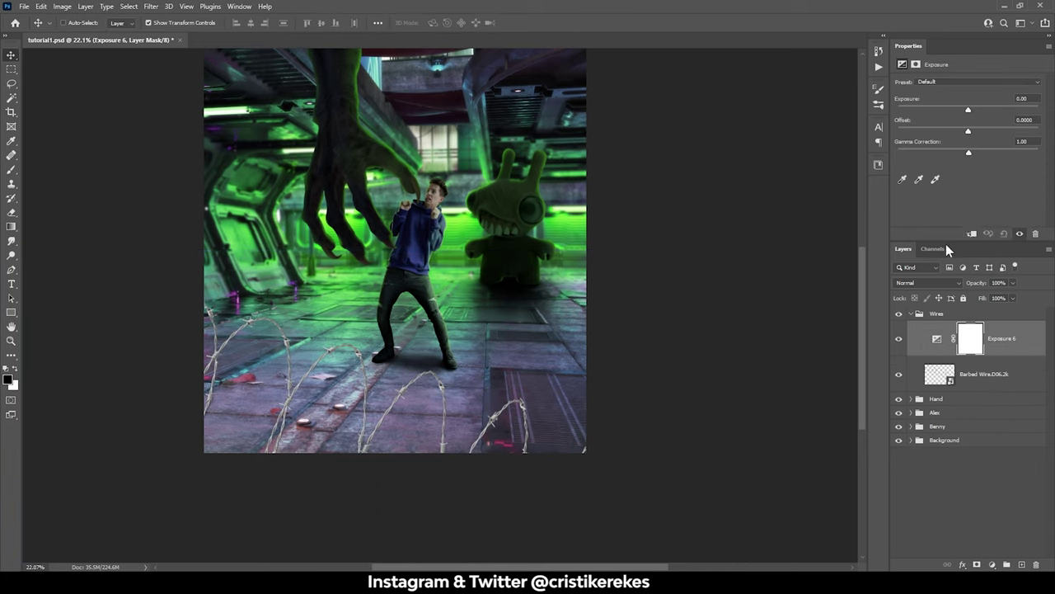
key(ctrl+alt+g)
drag(967, 110, 928, 113)
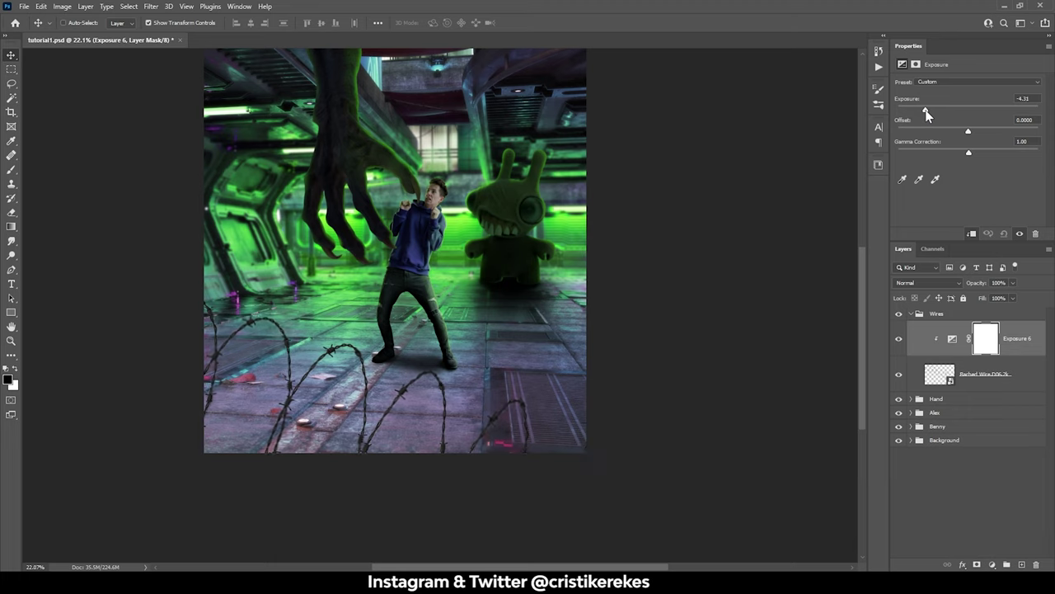
click(940, 374)
key(ctrl+alt+f)
drag(692, 315, 657, 316)
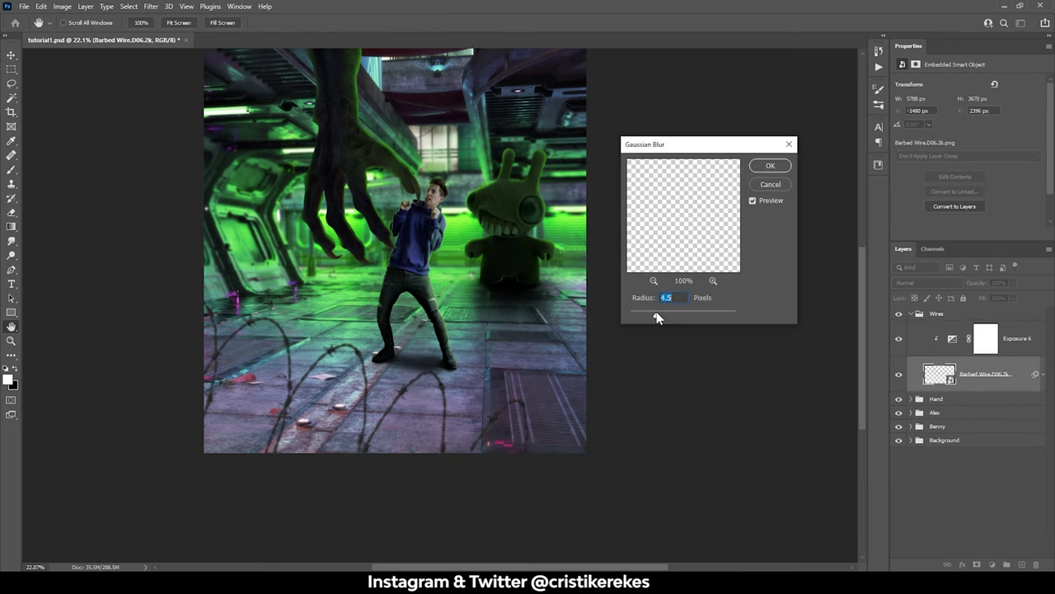
key(Return)
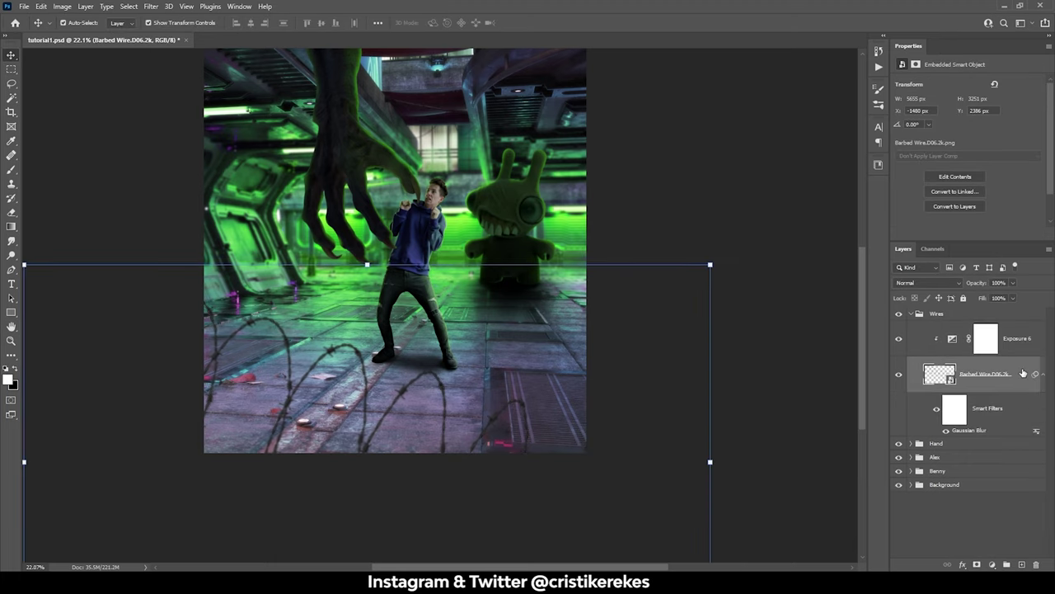
click(1017, 333)
Move Exposure 6 above the Wires group and clip it to the group
drag(1017, 338, 1000, 312)
click(1000, 350)
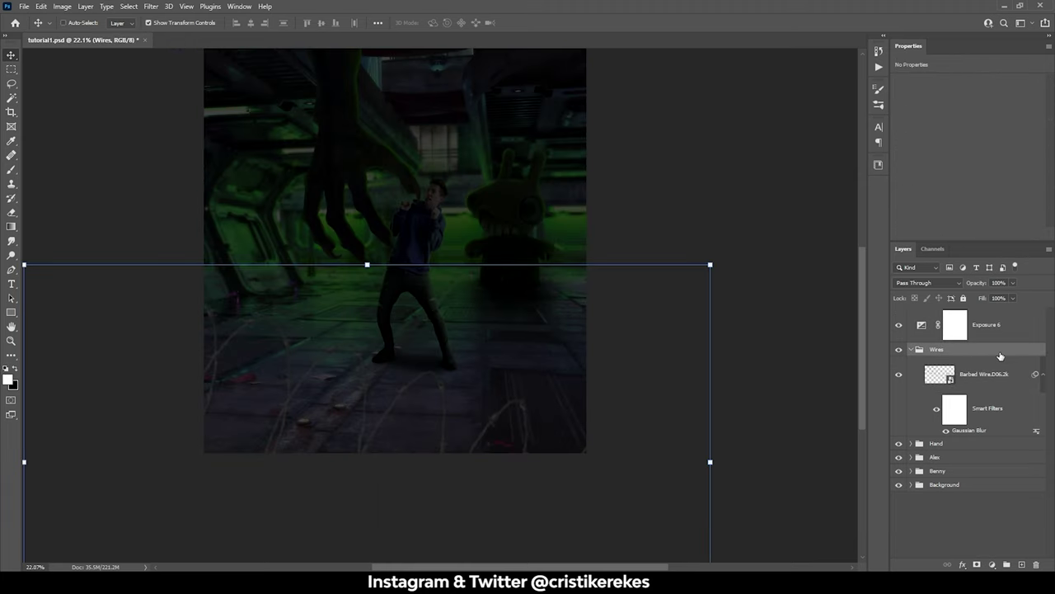
click(938, 330)
alt+click(938, 338)
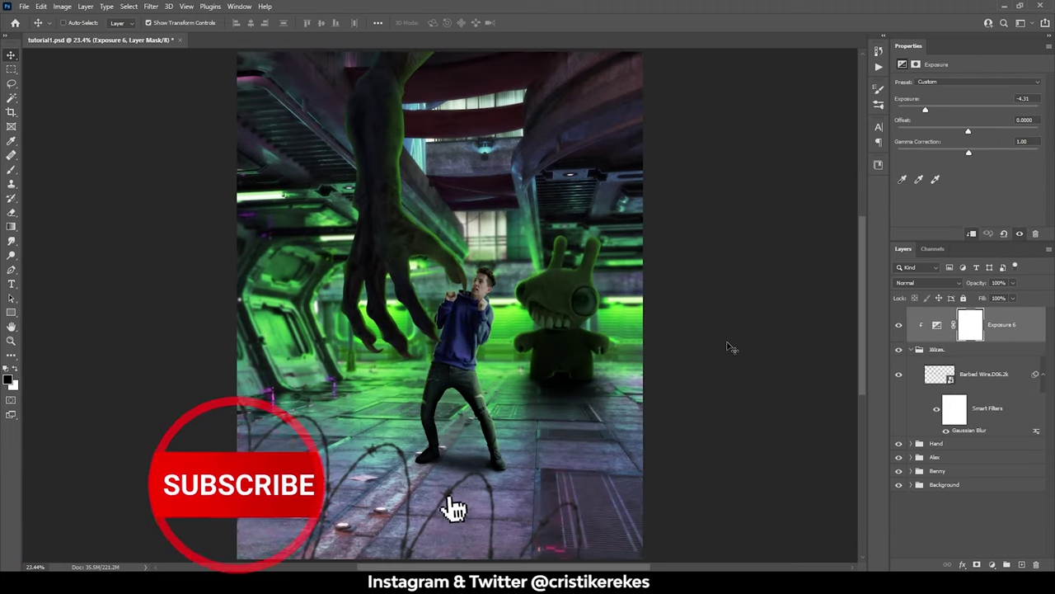
Duplicate the barbed wire, rotate and reposition the copy, and bring in the fire embers image
click(964, 371)
key(ctrl+j)
key(ctrl+t)
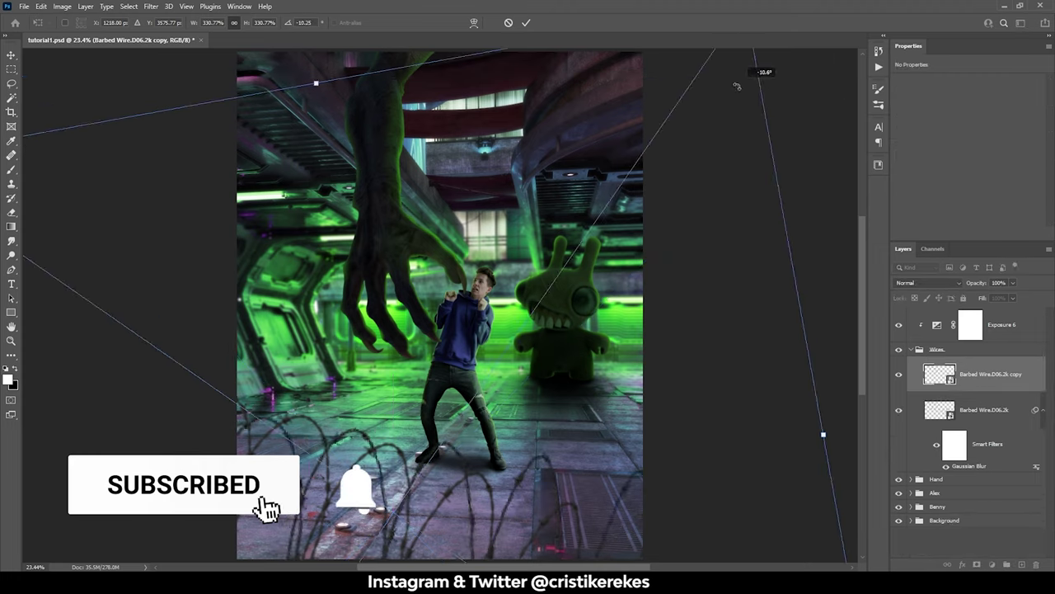
mouse_move(148, 421)
mouse_down()
mouse_move(285, 457)
mouse_move(653, 337)
mouse_move(711, 275)
mouse_up()
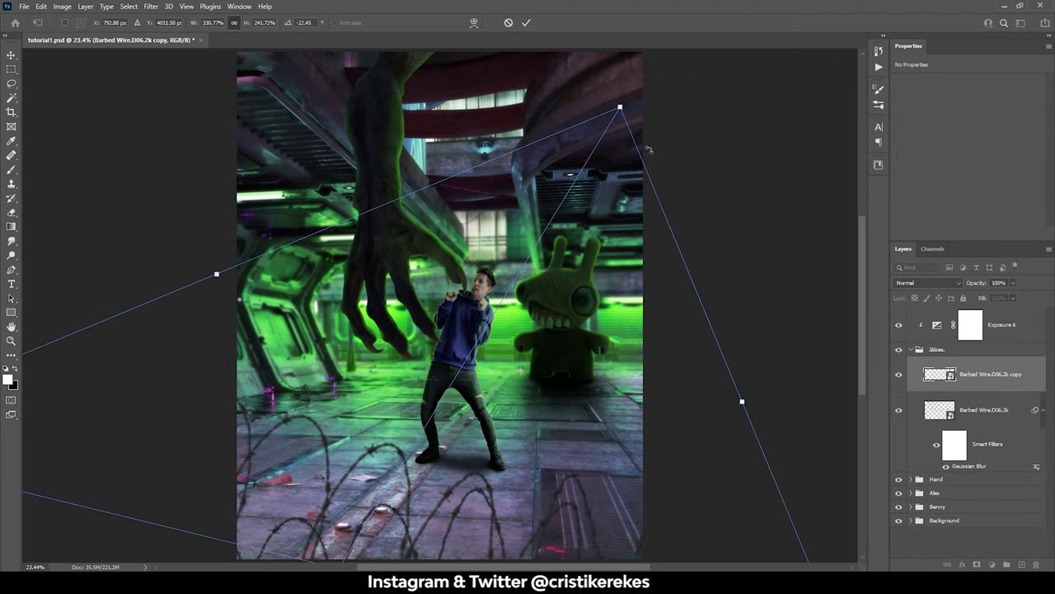
key(Return)
scroll(576, 356, down, 2)
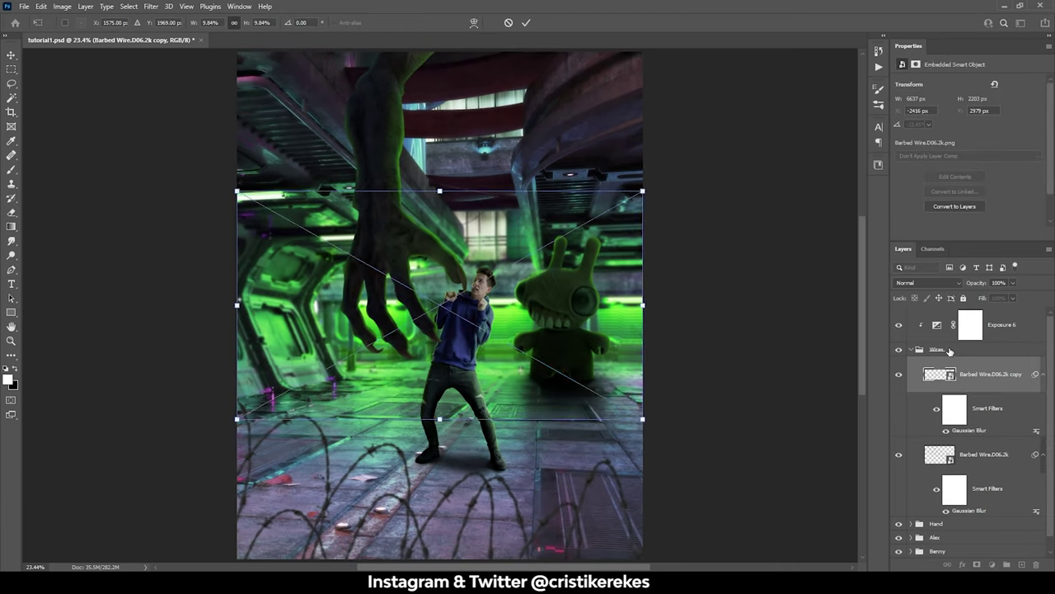
drag(985, 309, 984, 309)
Rename the exposure layer 'Wires' and set the fire embers layer to Screen
double_click(995, 363)
text(Wires)
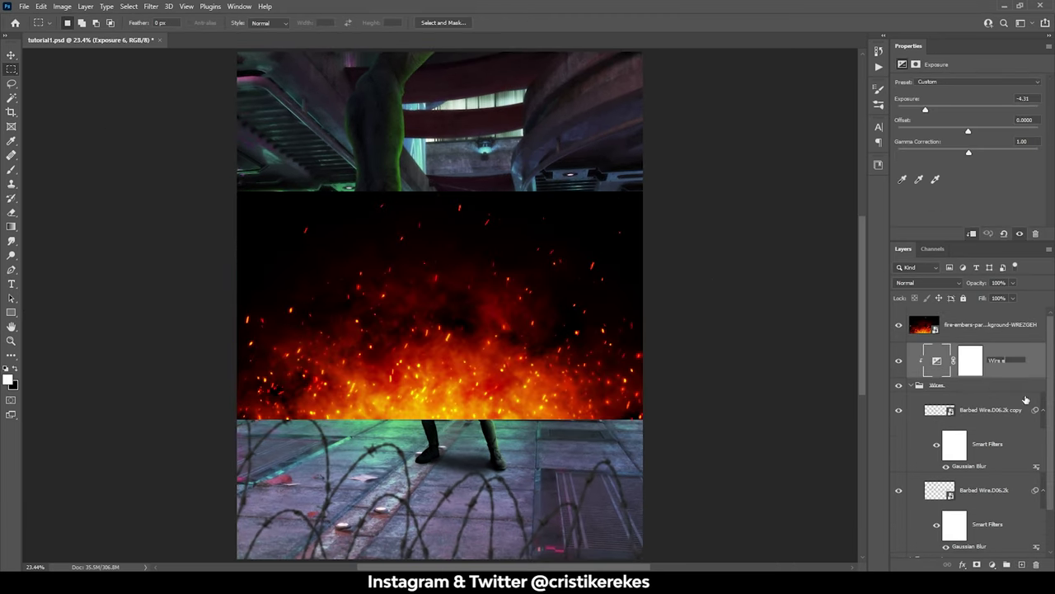
click(989, 324)
click(927, 282)
click(924, 375)
Move the fire embers down onto the floor, rotating and enlarging them
key(v)
mouse_move(495, 355)
mouse_down()
mouse_move(532, 540)
mouse_move(602, 452)
mouse_up()
key(ctrl+t)
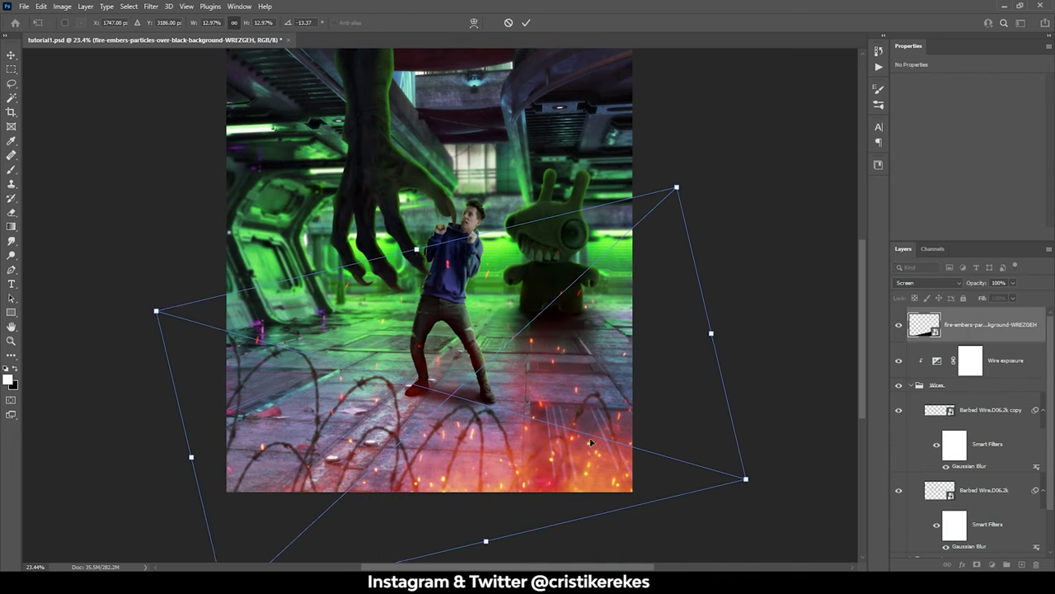
key(Return)
Mask the embers off the man's legs and place the particle image 19 rotated to portrait
click(977, 565)
key(b)
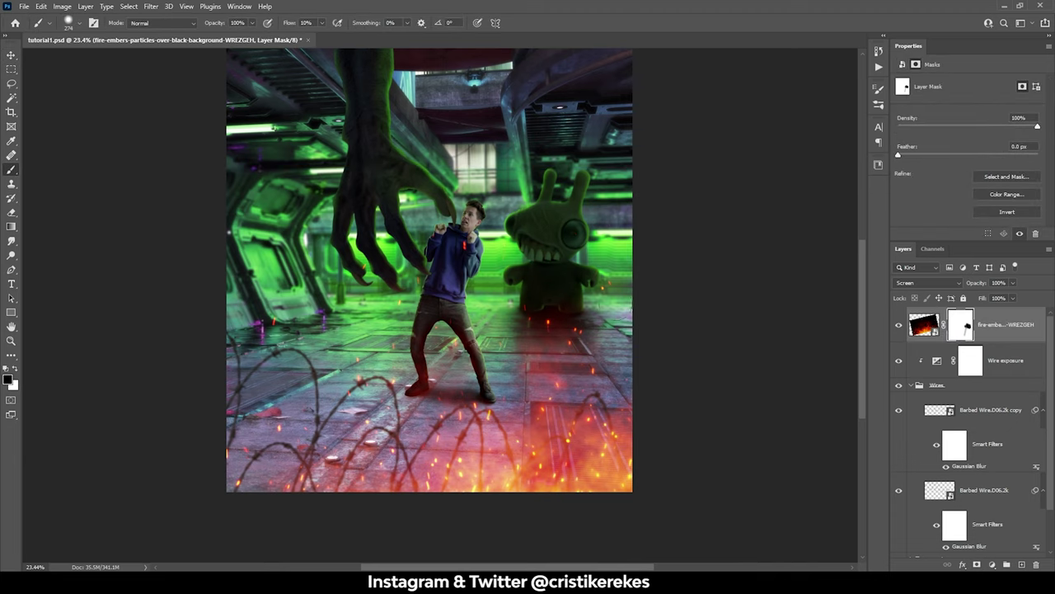
scroll(452, 155, up, 1)
drag(446, 360, 460, 353)
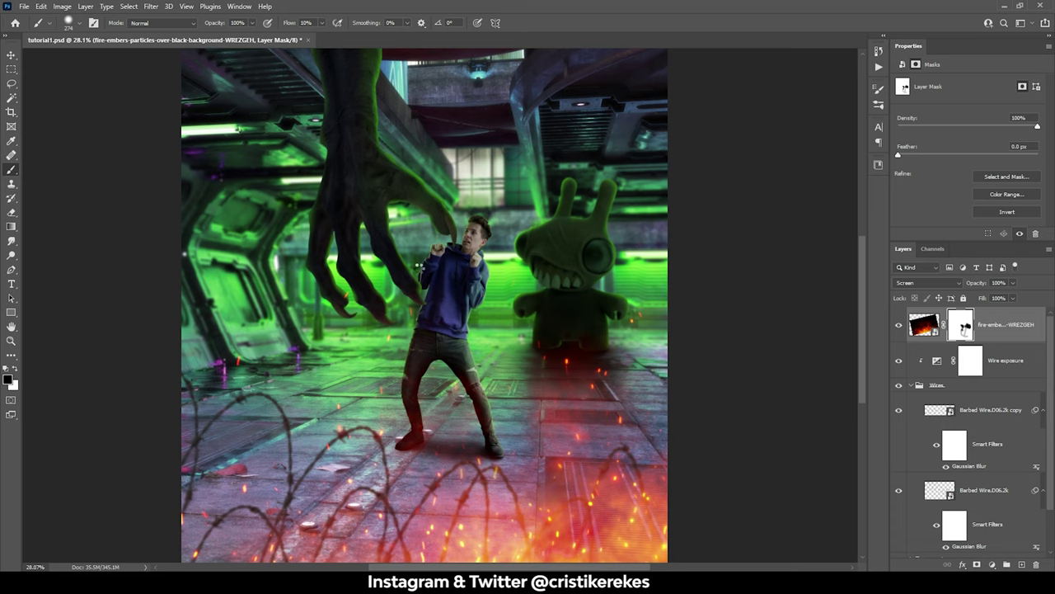
drag(690, 149, 689, 309)
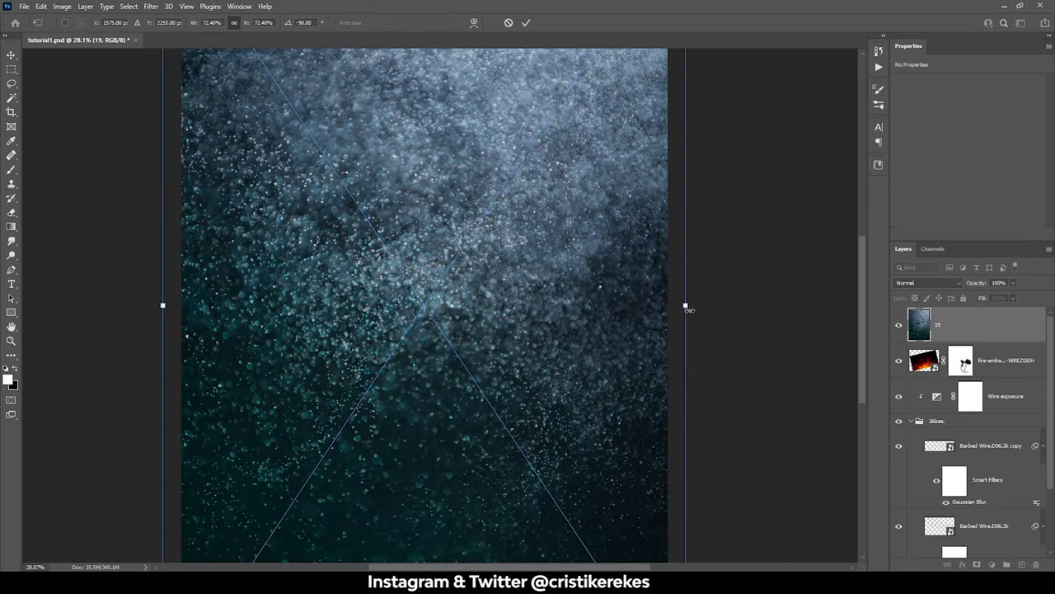
Blend particle layer 19 in Screen at 31% opacity with a clipped Levels at 47/1.00/245
key(Return)
click(927, 283)
click(924, 377)
click(992, 564)
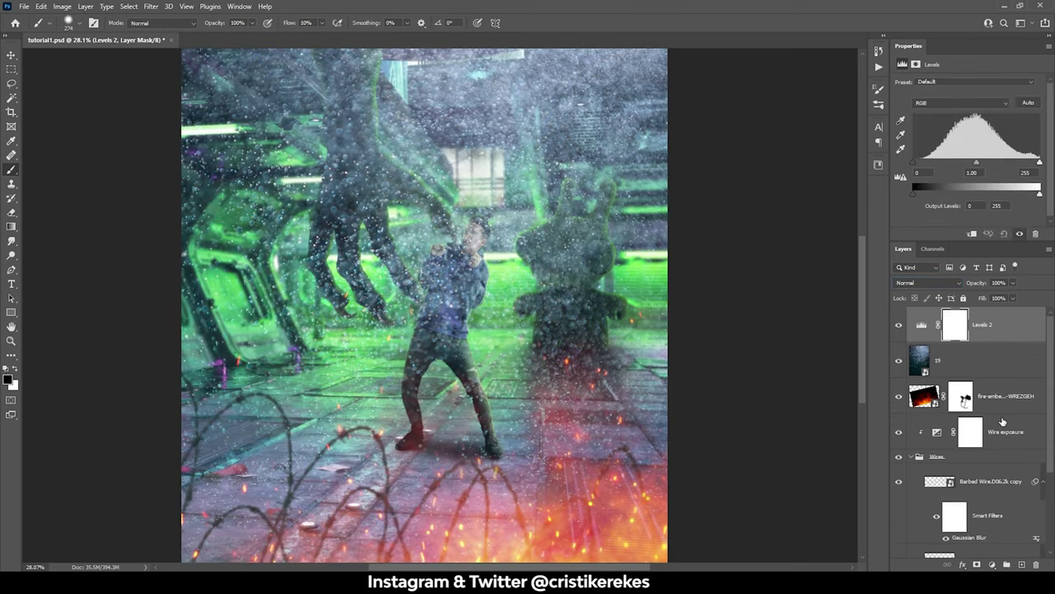
mouse_move(913, 161)
mouse_down()
mouse_move(949, 163)
mouse_move(938, 162)
mouse_up()
key(ctrl+alt+g)
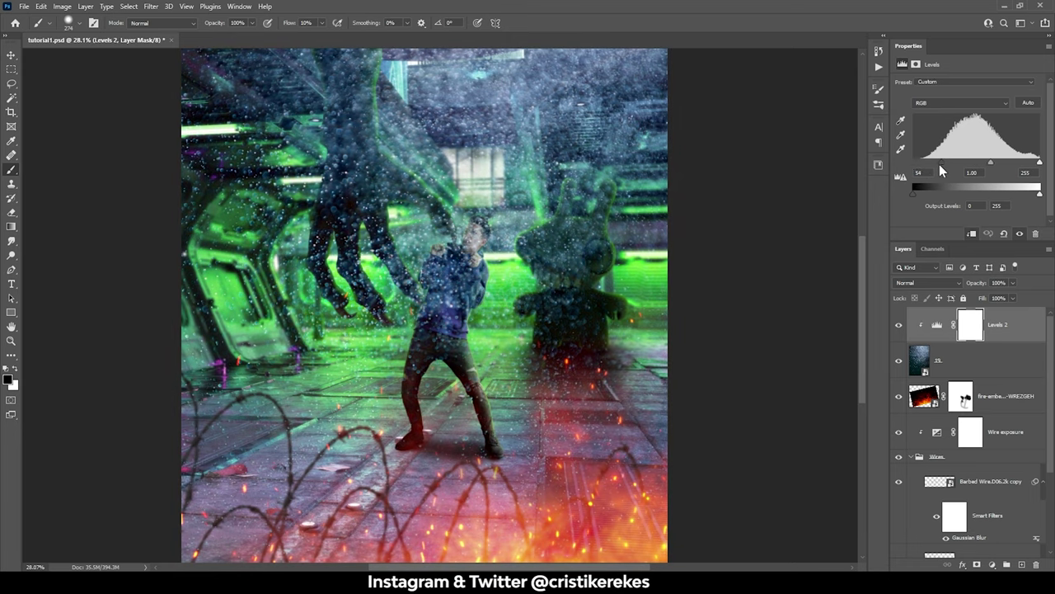
drag(1040, 162, 1035, 162)
drag(975, 283, 954, 284)
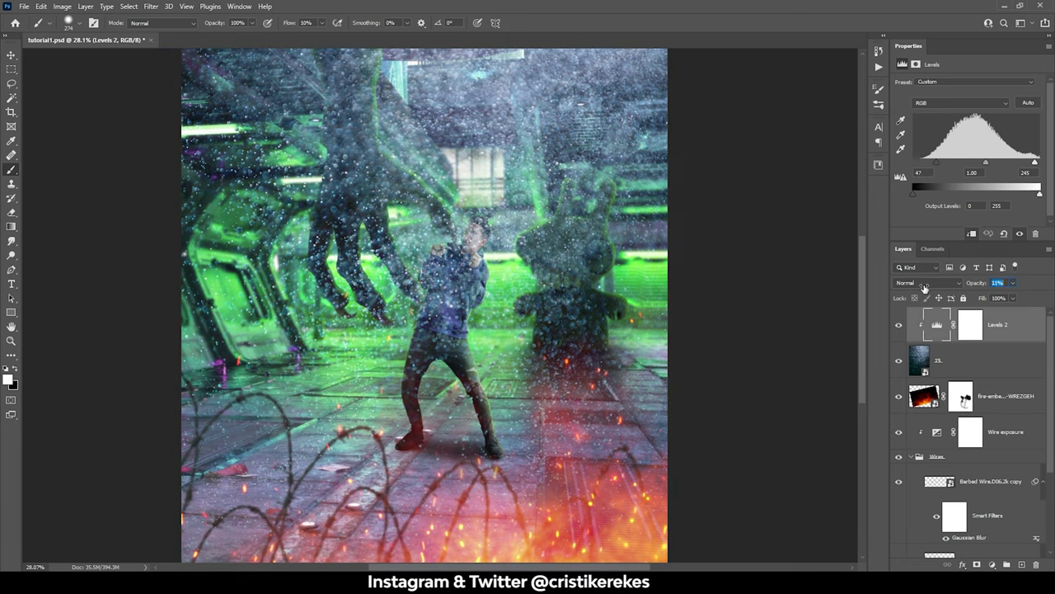
Reposition particle layer 19 higher on the canvas
click(923, 360)
key(v)
drag(403, 391, 426, 102)
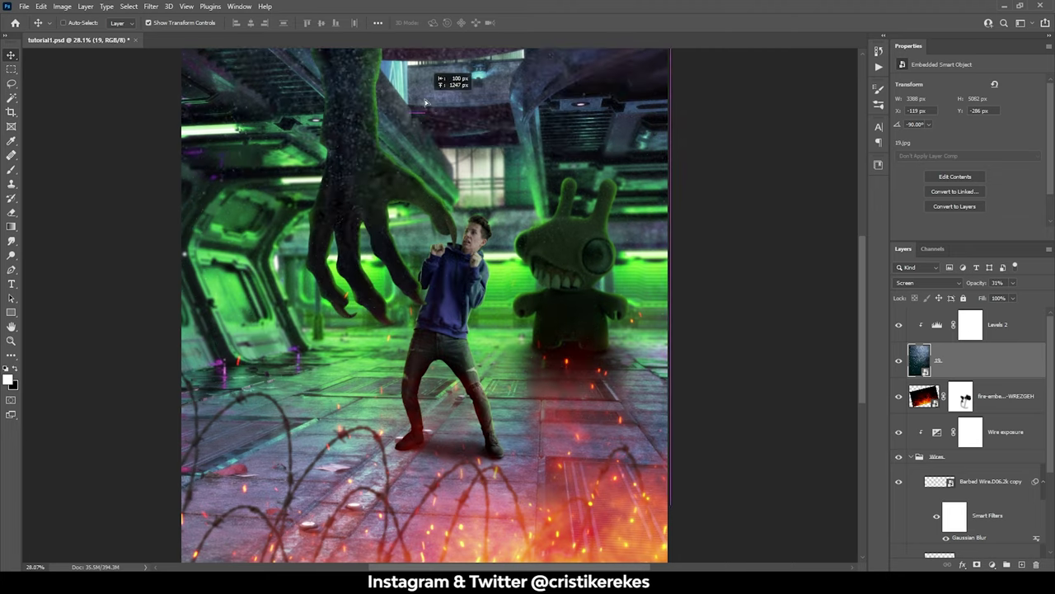
scroll(425, 102, down, 2)
key(z)
Mask the particle layer, painting black over the upper right, middle and upper left
click(977, 565)
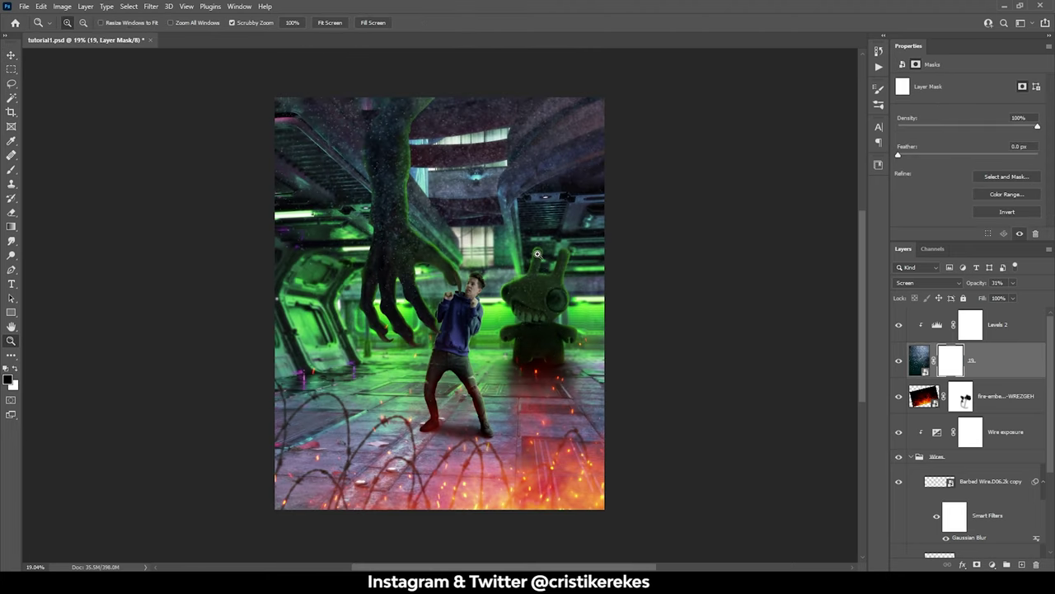
key(b)
drag(577, 130, 577, 224)
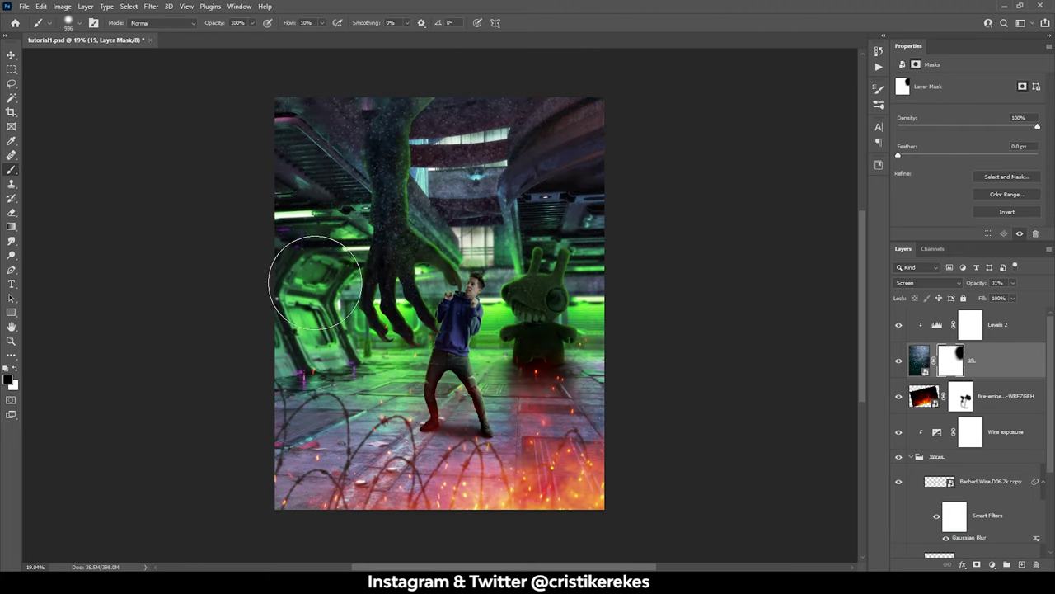
mouse_move(315, 282)
mouse_down()
mouse_move(458, 318)
mouse_move(309, 134)
mouse_up()
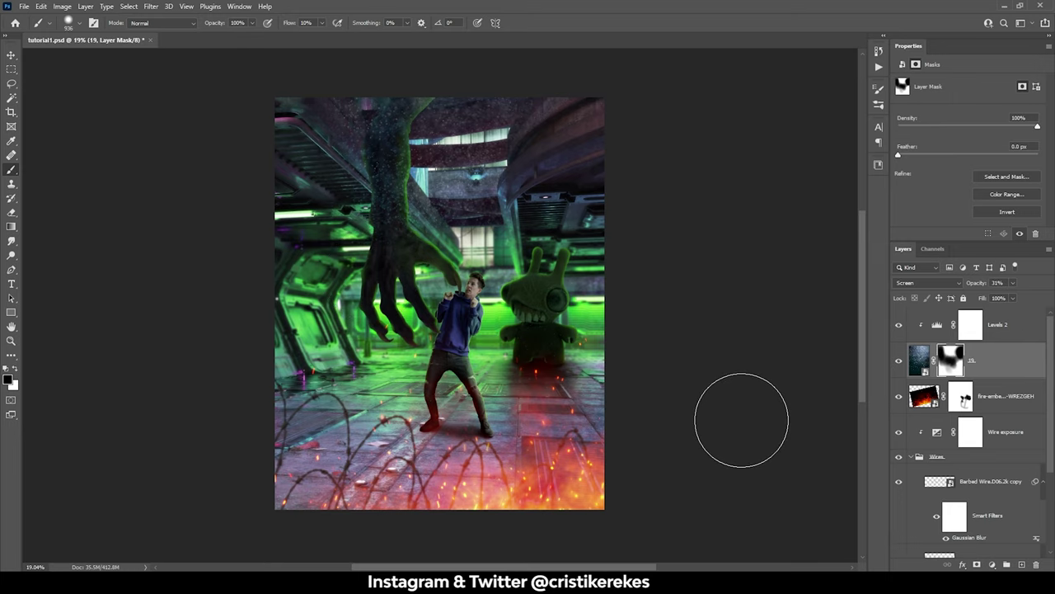
Place the starfield image rotated to portrait, enlarged past the canvas, in Screen blending
drag(695, 207, 394, 335)
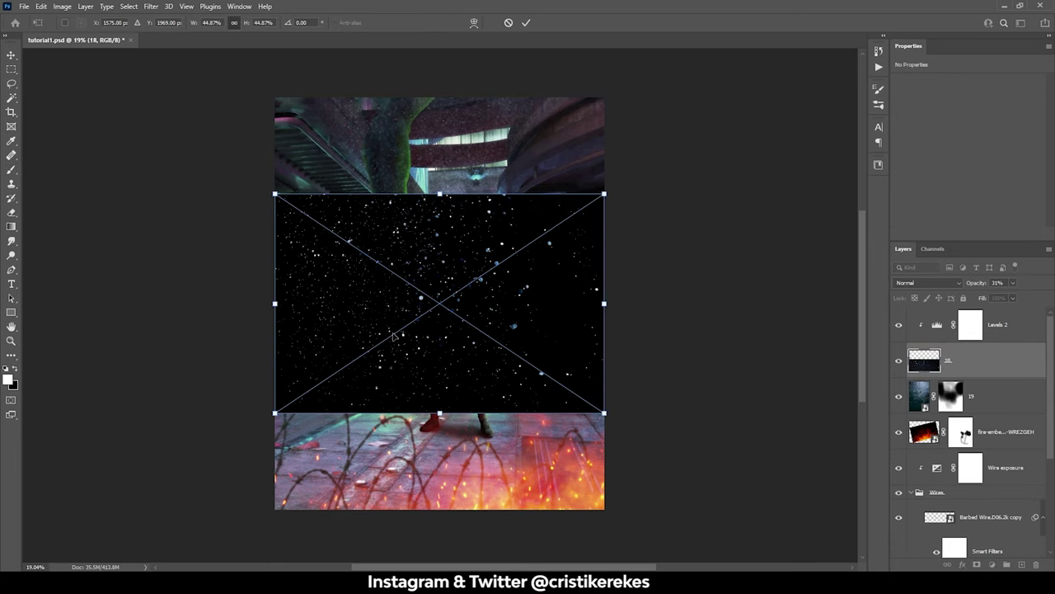
drag(624, 182, 318, 124)
mouse_move(546, 272)
mouse_down()
mouse_move(757, 313)
mouse_move(549, 298)
mouse_move(708, 334)
mouse_up()
click(927, 283)
click(915, 396)
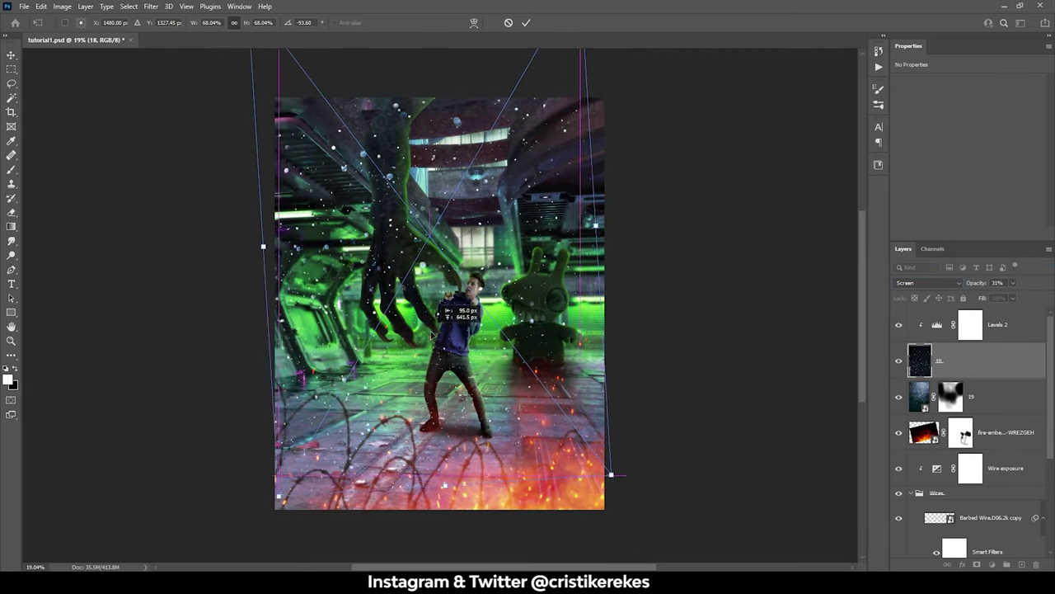
key(Return)
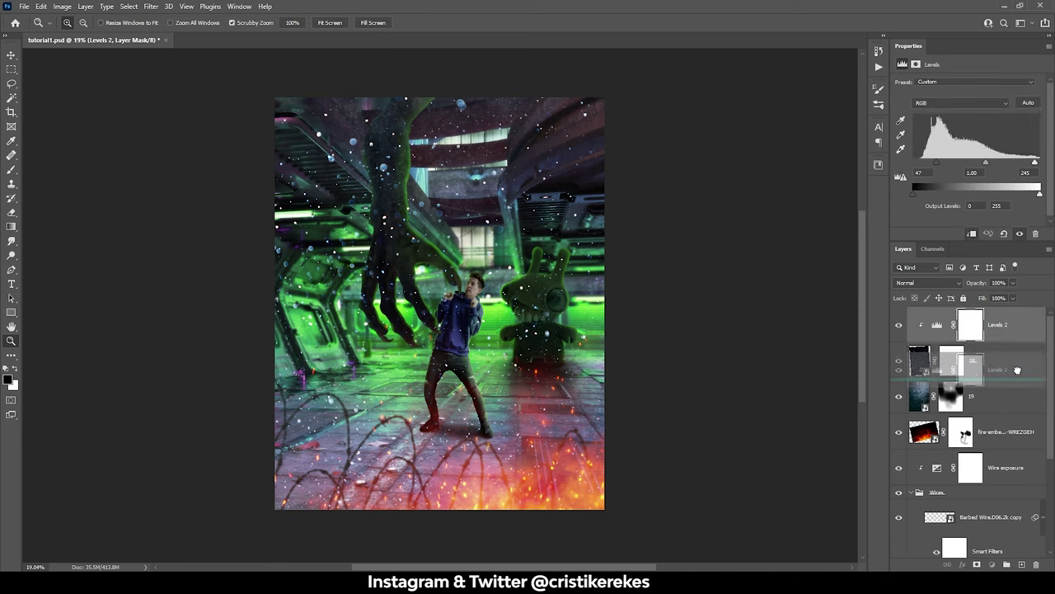
Give the starfield layer its own clipped copy of the Levels adjustment
click(991, 564)
click(966, 426)
key(ctrl+alt+g)
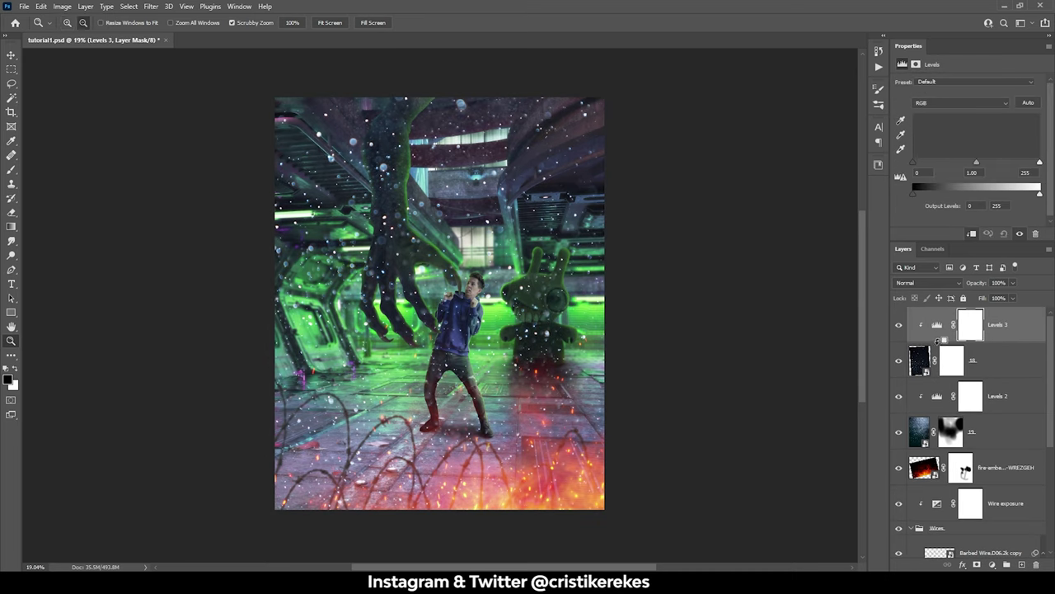
drag(913, 161, 937, 169)
Paint on the starfield's mask to hide it on the left side
key(b)
click(951, 360)
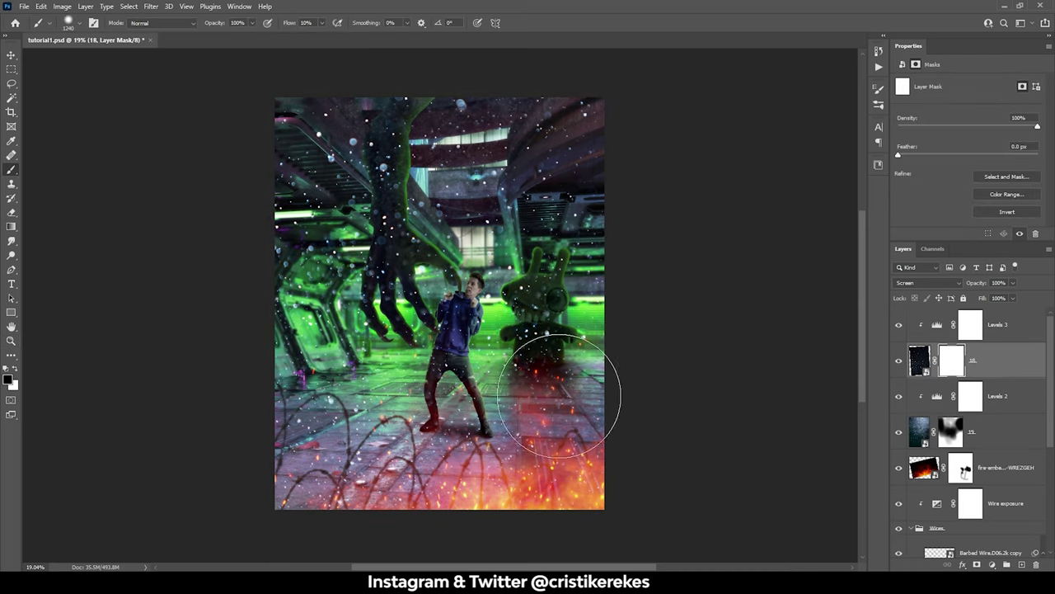
drag(351, 250, 318, 276)
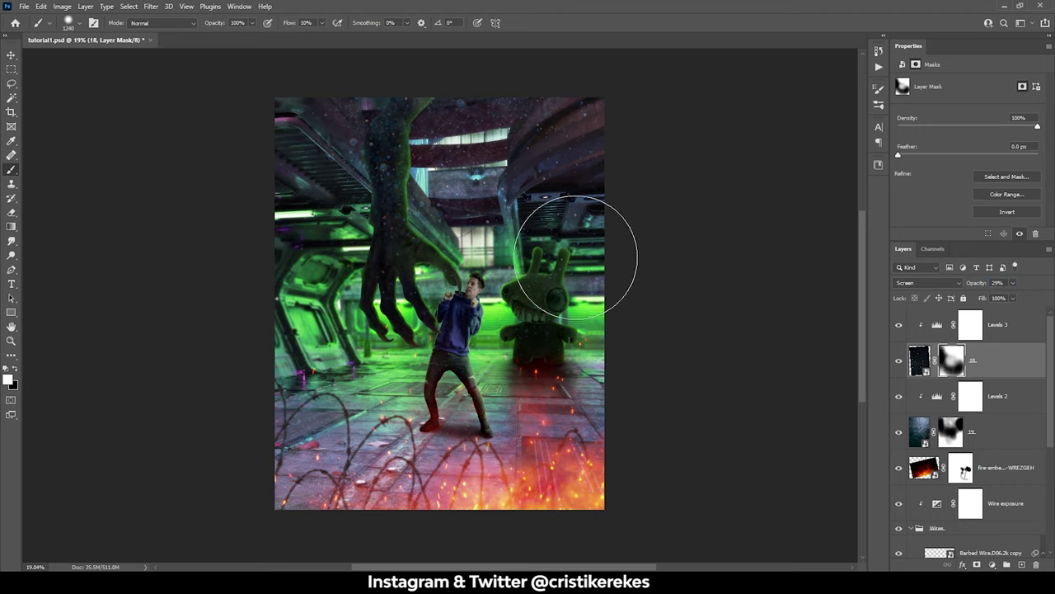
scroll(488, 321, up, 3)
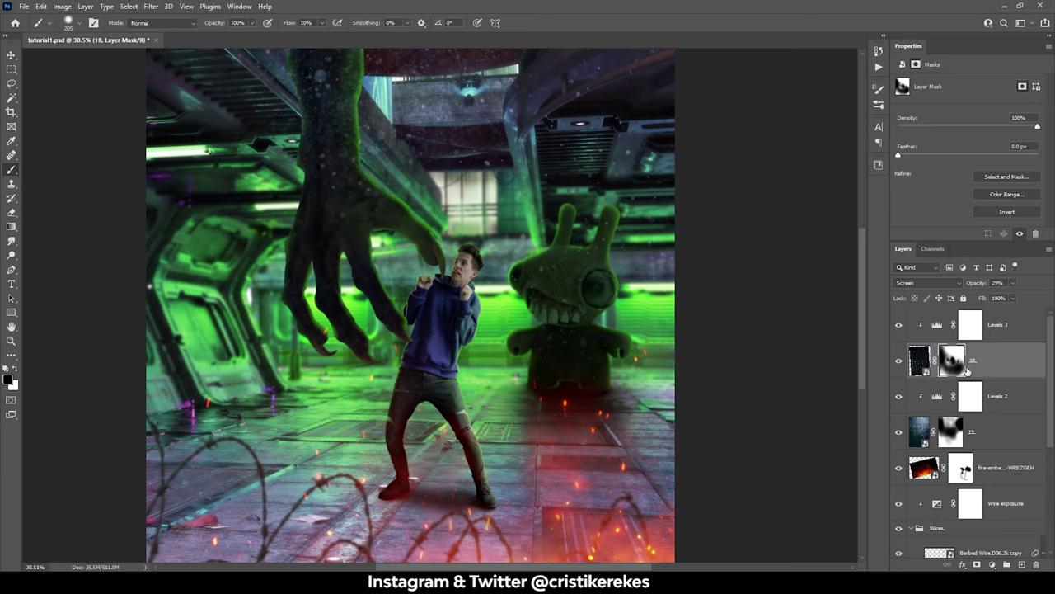
Group the starfield, particle and fire embers layers together
click(1027, 334)
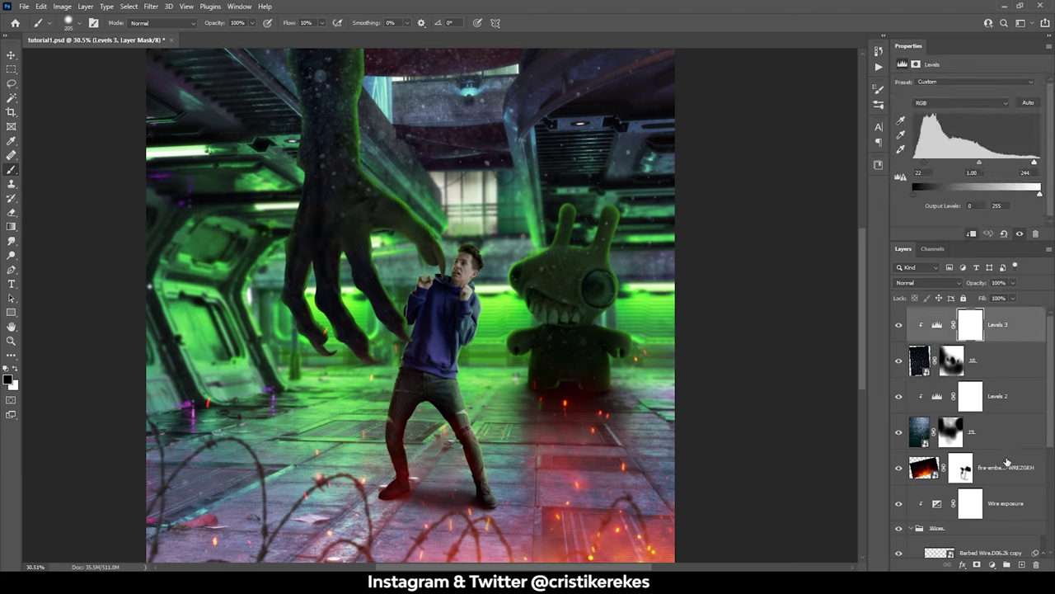
shift+click(1006, 463)
key(ctrl+g)
text(Fire & Particles)
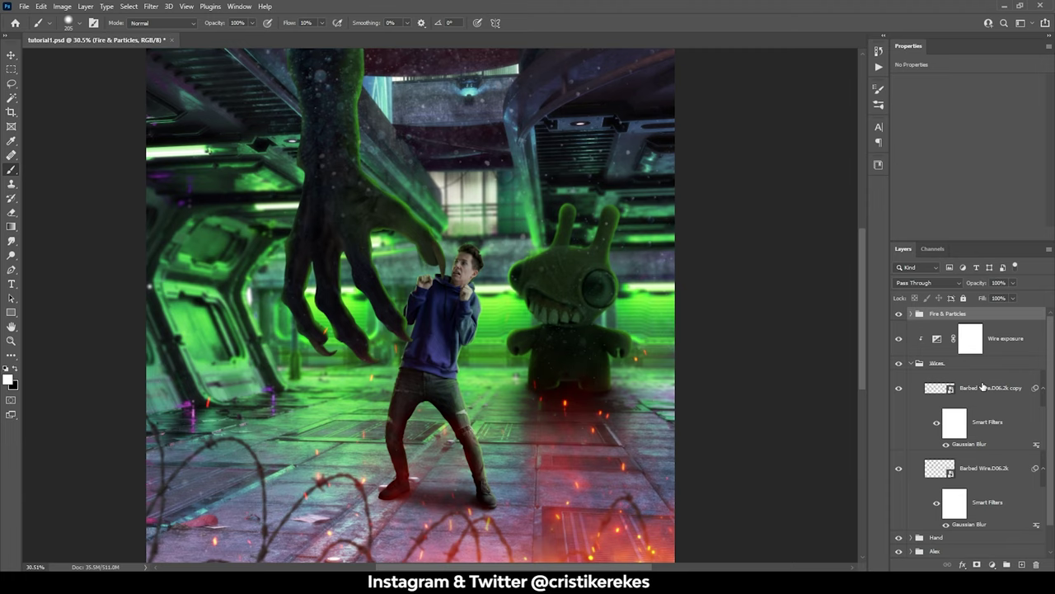
Check the starfield mask inside the Fire & Particles group, then collapse the group
click(911, 313)
click(967, 373)
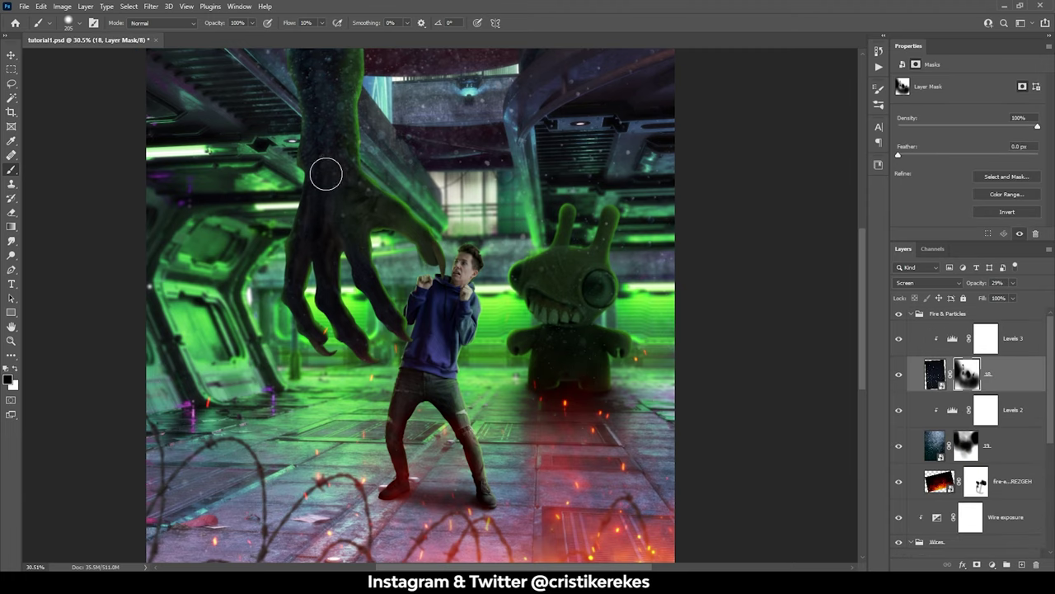
scroll(516, 280, down, 2)
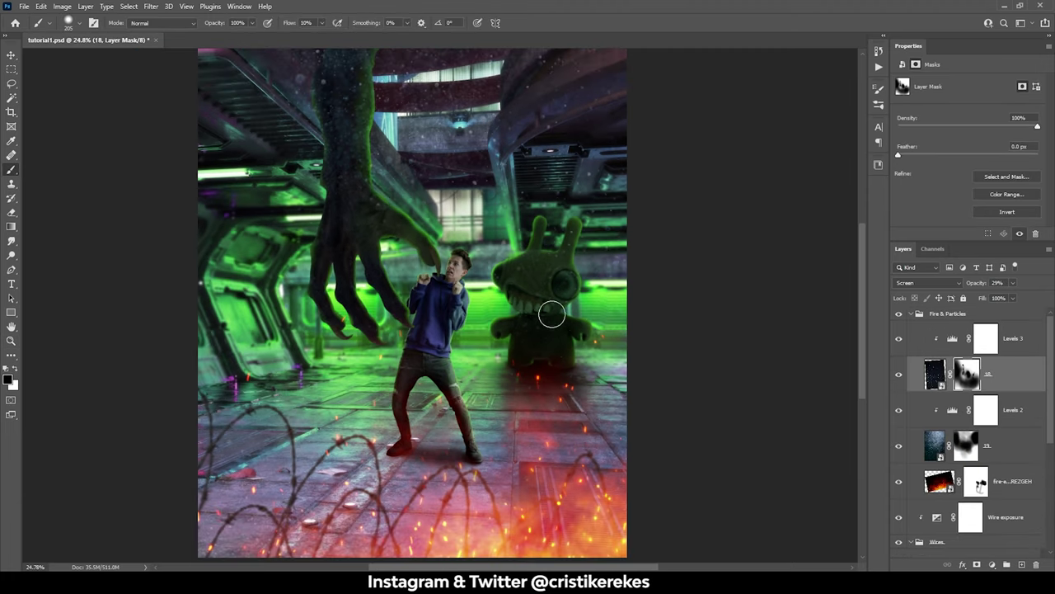
click(911, 314)
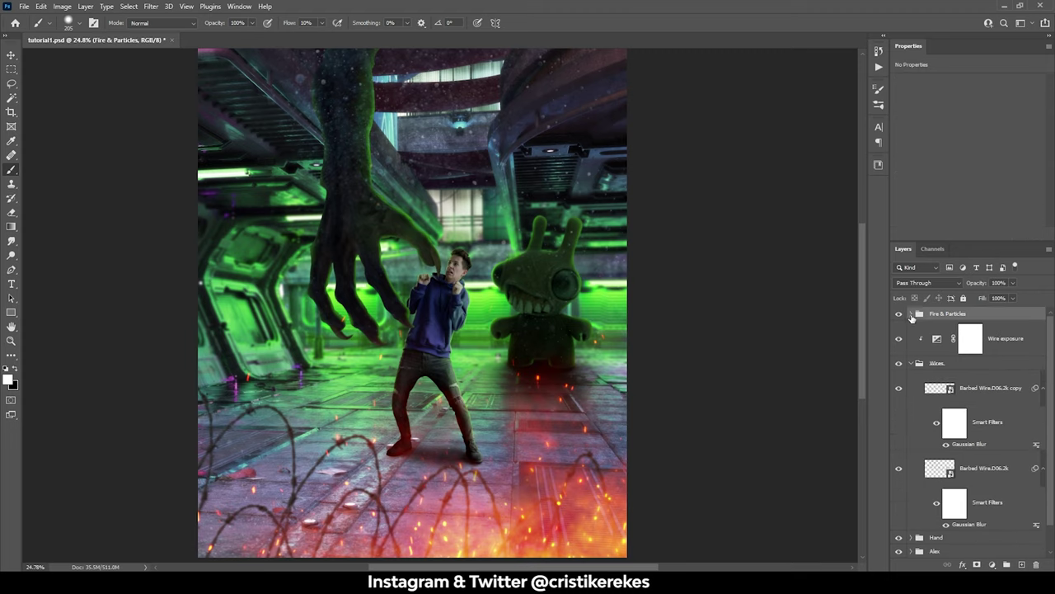
Duplicate the hand's green Hue/Saturation layer and shift the copy's hue to purple (289)
click(911, 377)
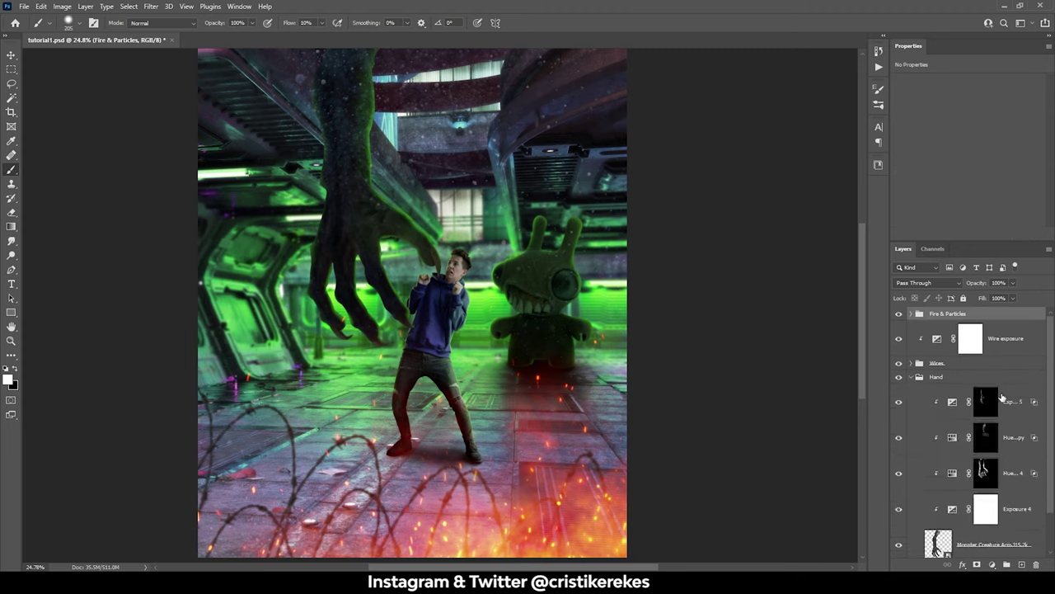
click(977, 471)
key(ctrl+j)
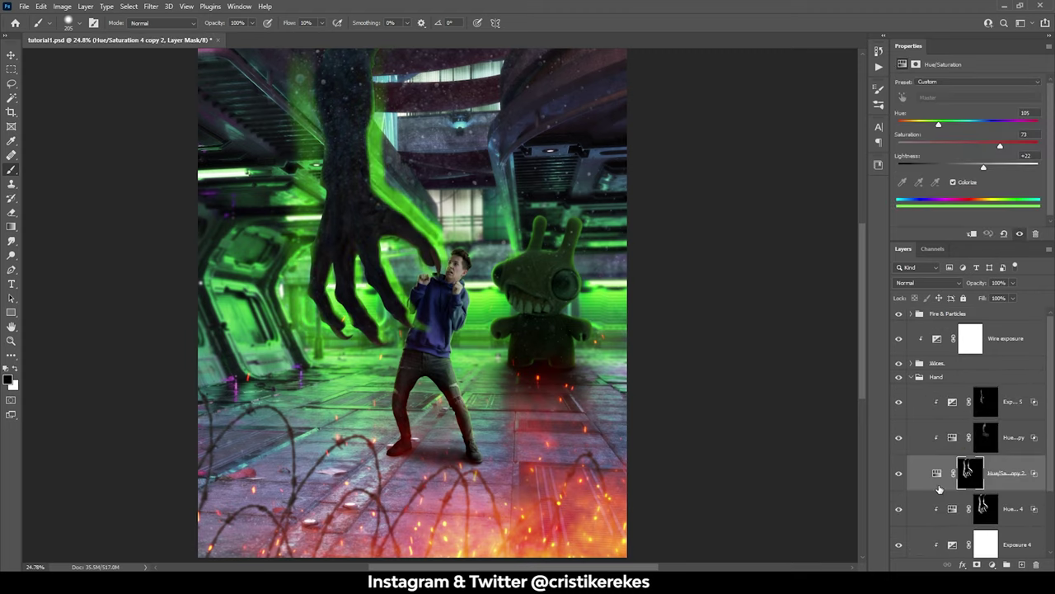
key(alt+BackSpace)
click(937, 472)
key(ctrl+i)
key(x)
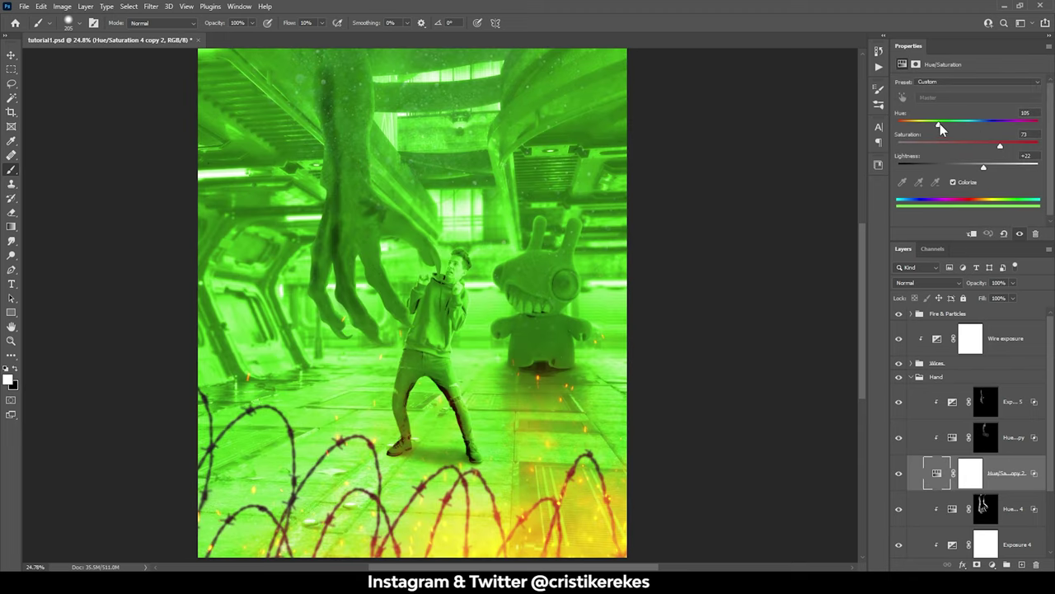
drag(944, 124, 1010, 123)
Invert the purple tint's mask, clip it to the hand, and set a low-flow white brush
click(974, 472)
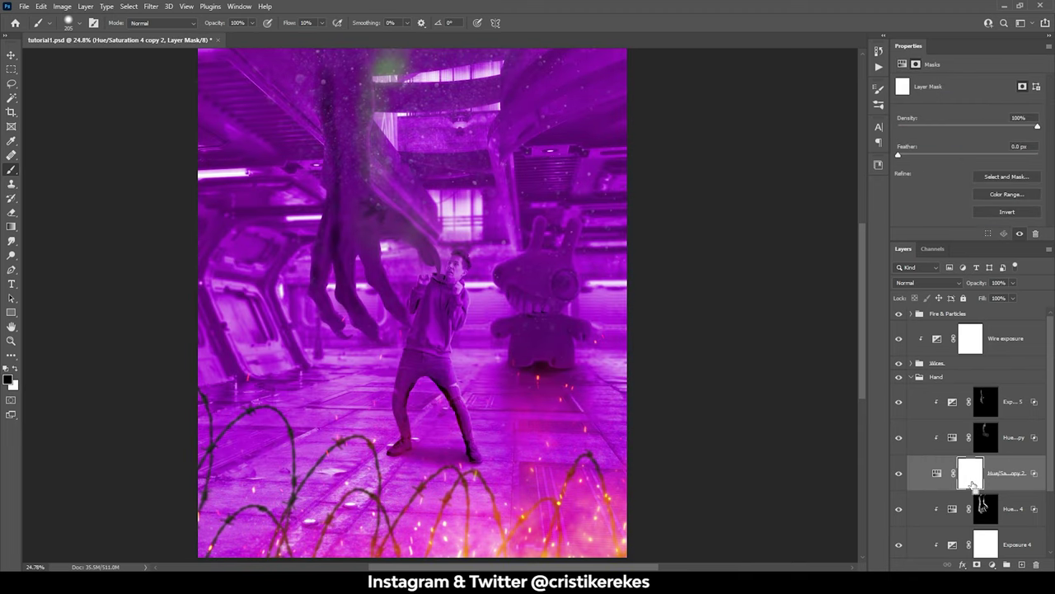
key(ctrl+i)
key(alt+ctrl+g)
scroll(293, 196, up, 3)
key(x)
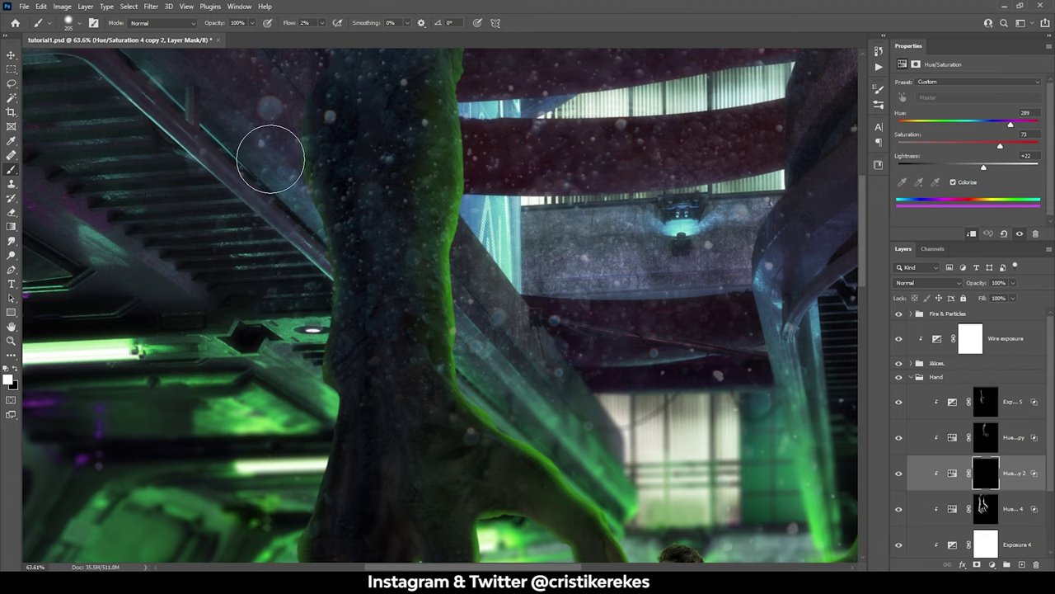
key(shift+0)
key(shift+2)
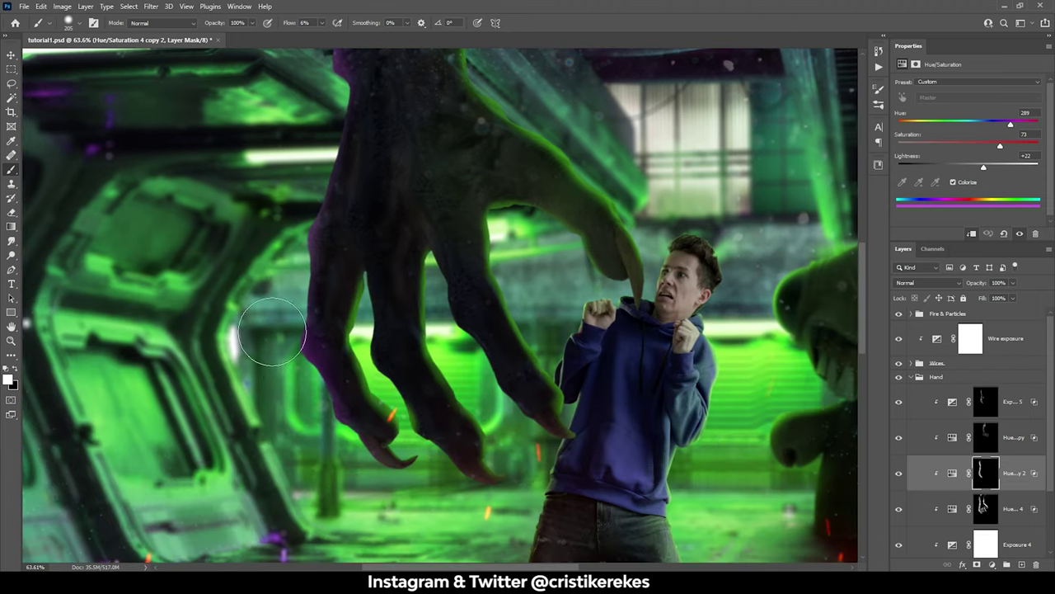
Paint black on the Background Hue/Saturation 1 mask to restore the left door's blue
click(910, 377)
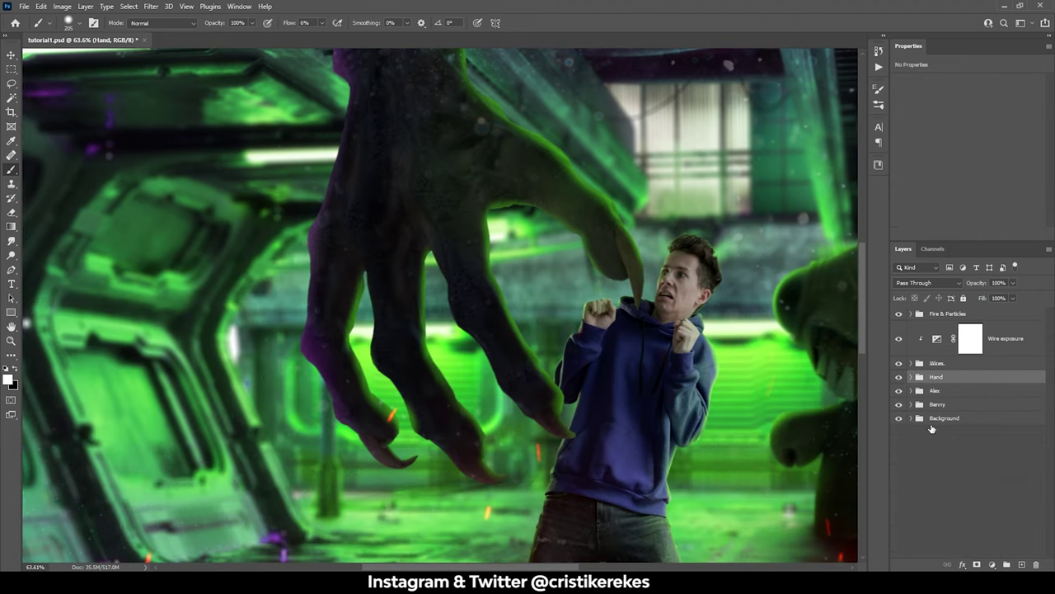
click(910, 418)
key(ctrl+0)
scroll(973, 429, down, 1)
click(971, 458)
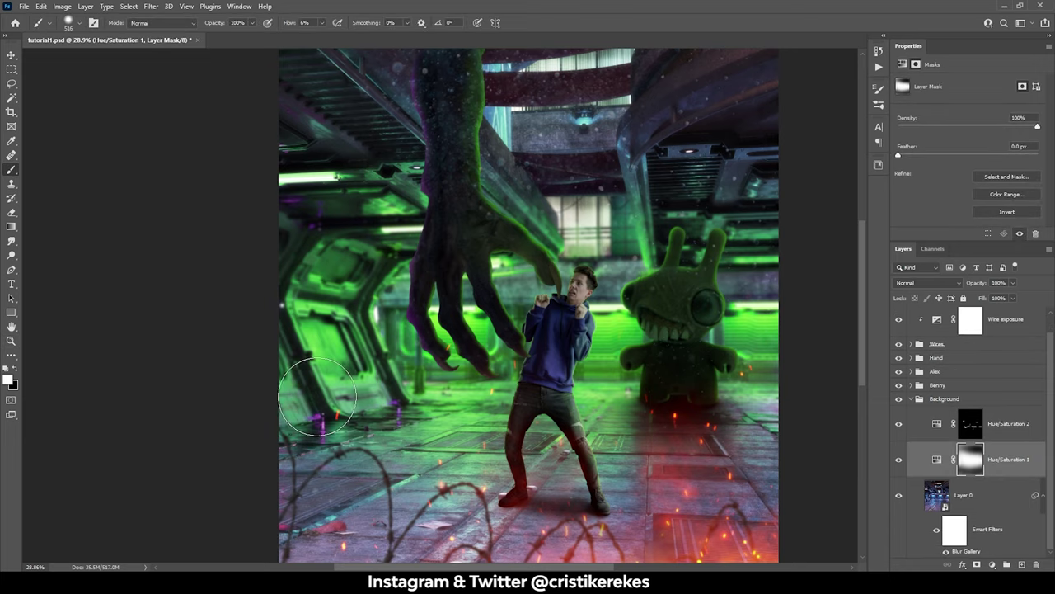
key(x)
mouse_move(282, 348)
mouse_down()
mouse_move(330, 248)
mouse_move(312, 504)
mouse_up()
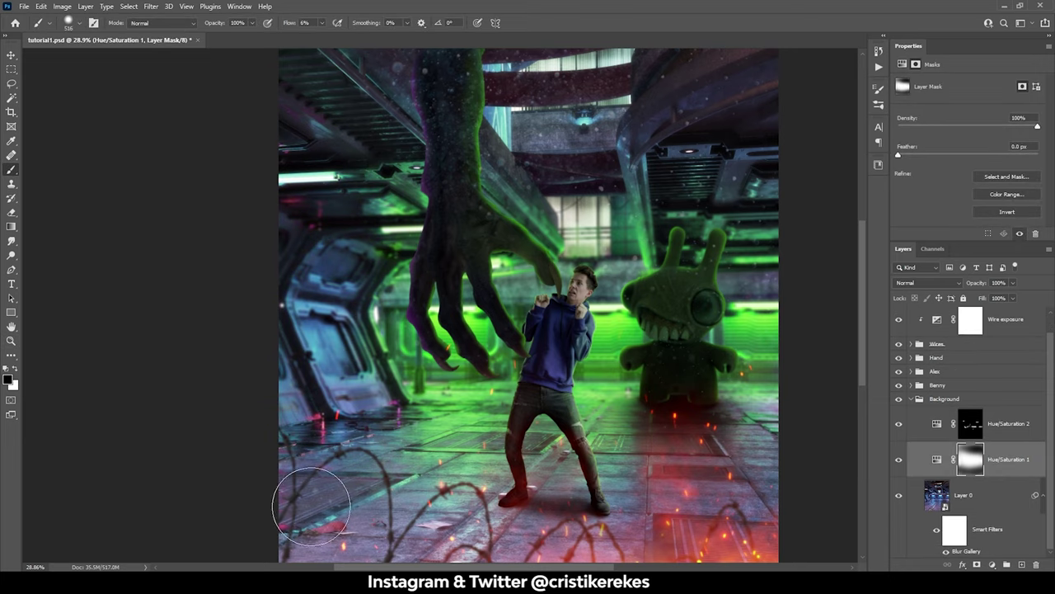
Target the hand's purple tint mask with white to refine its left edge
click(910, 399)
click(910, 377)
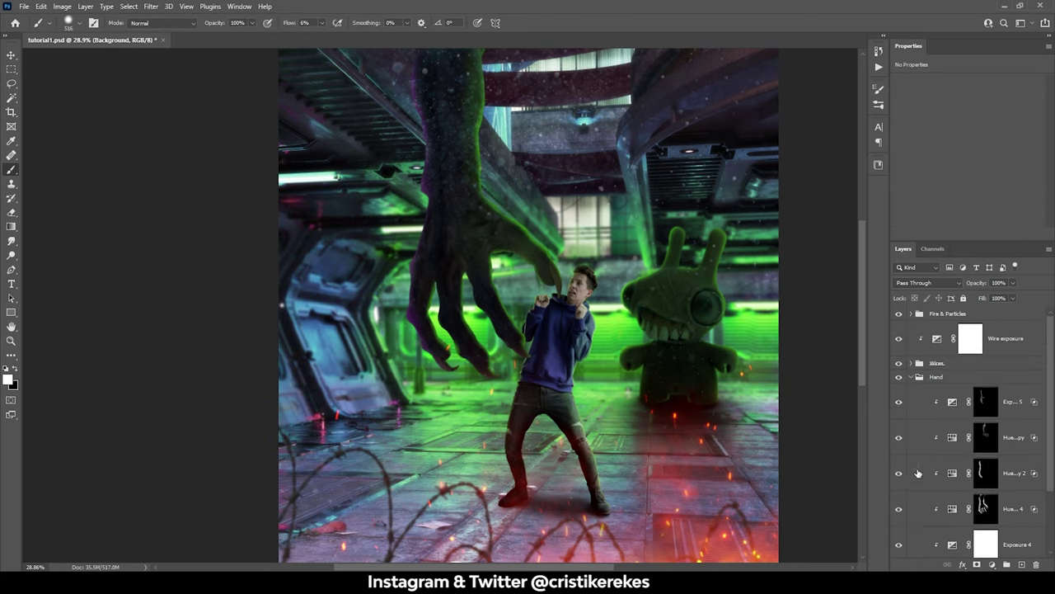
scroll(423, 296, up, 5)
click(985, 473)
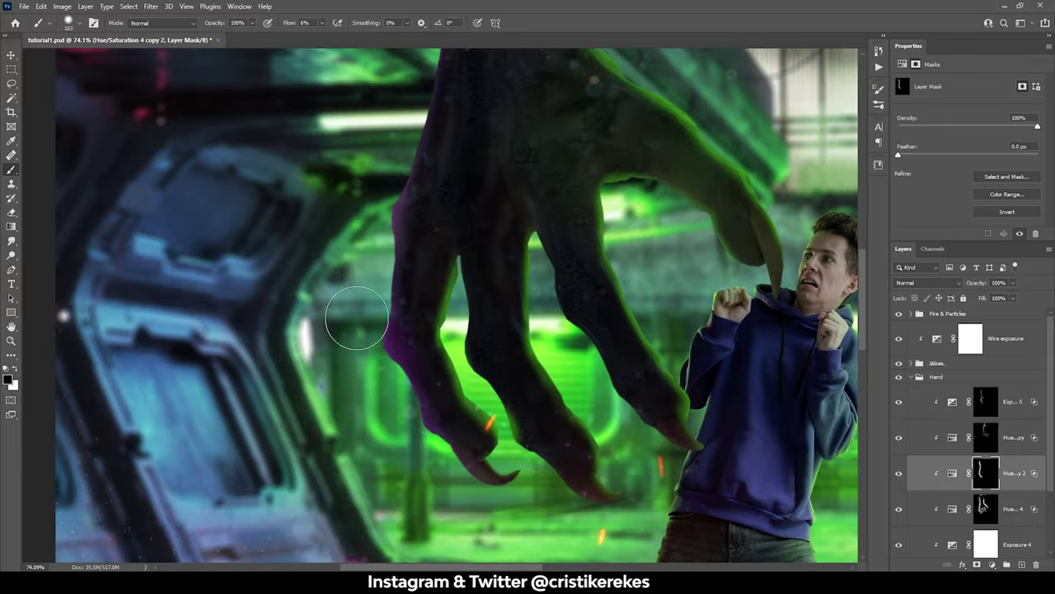
key(x)
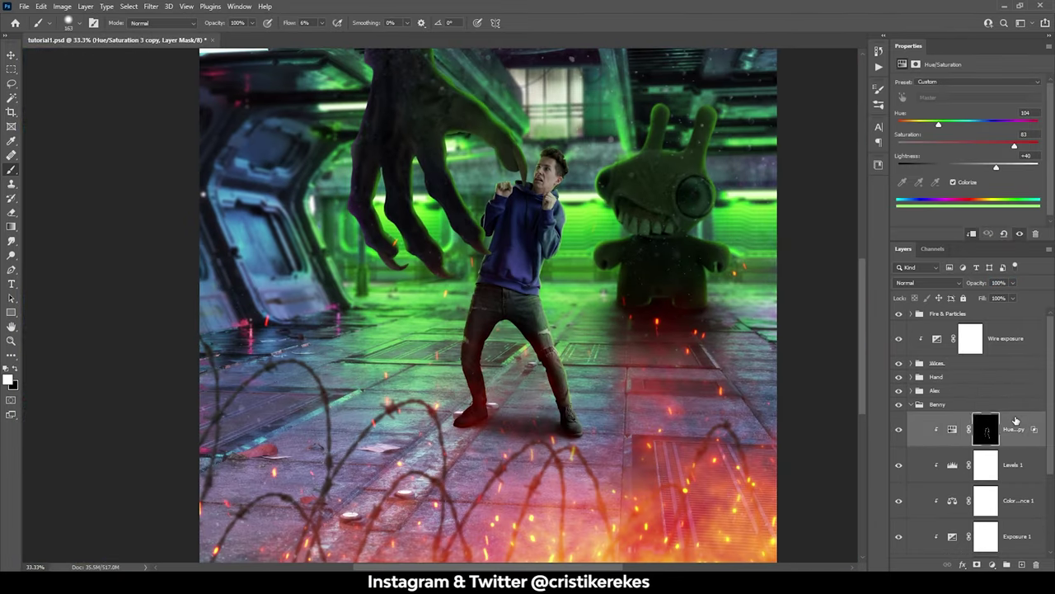
Add a Hue/Saturation layer for the man, colorized orange-red at hue 18, saturation 70
click(992, 564)
click(1007, 466)
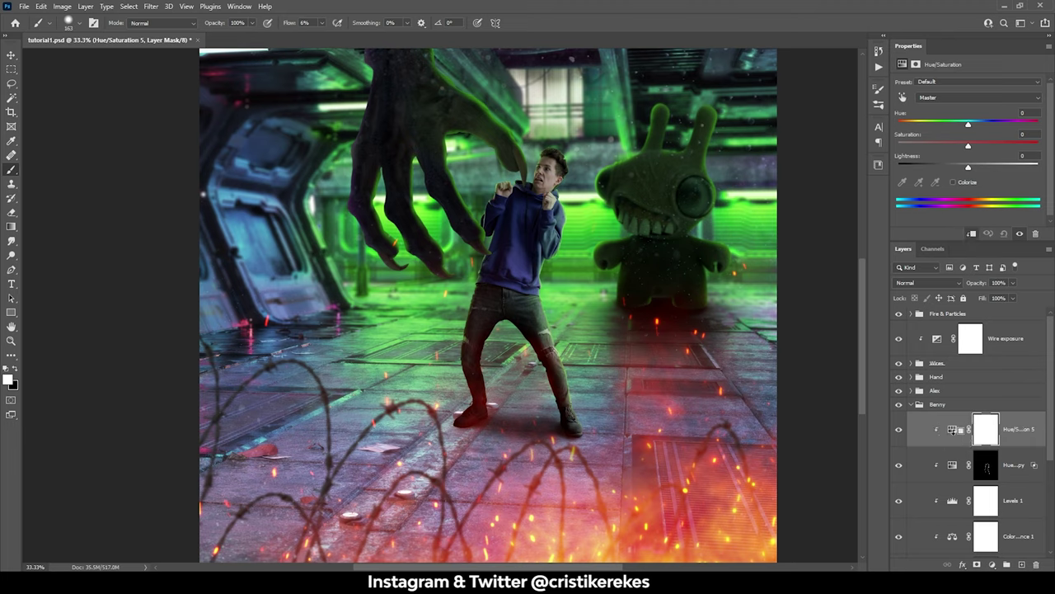
click(954, 181)
drag(932, 146, 996, 146)
drag(899, 124, 904, 124)
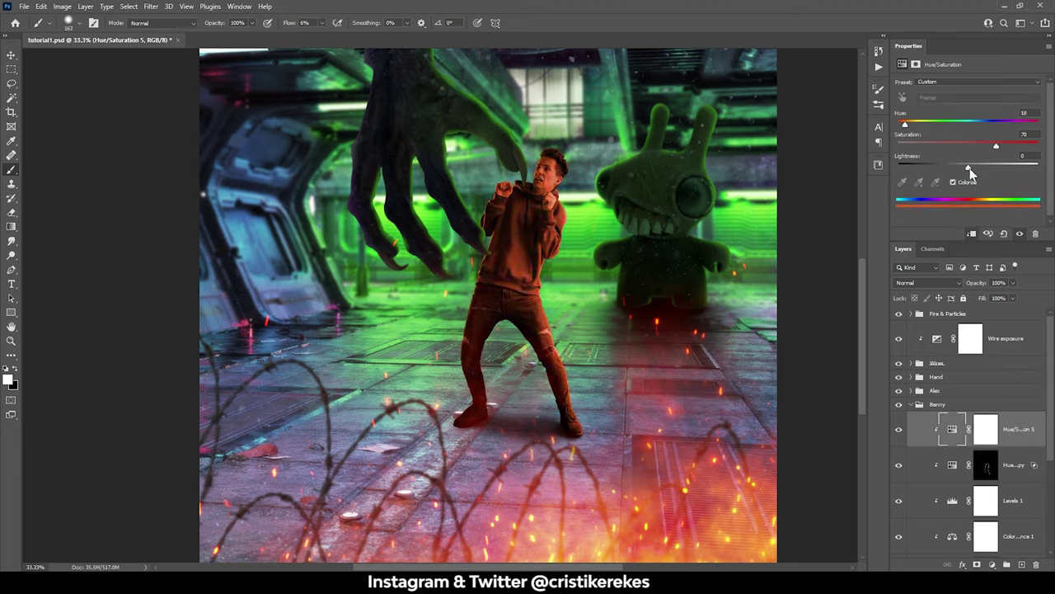
drag(970, 169, 972, 169)
Invert the tint's mask to hide it, previewing the red tint on the hoodie
click(988, 430)
key(ctrl+i)
scroll(544, 227, up, 5)
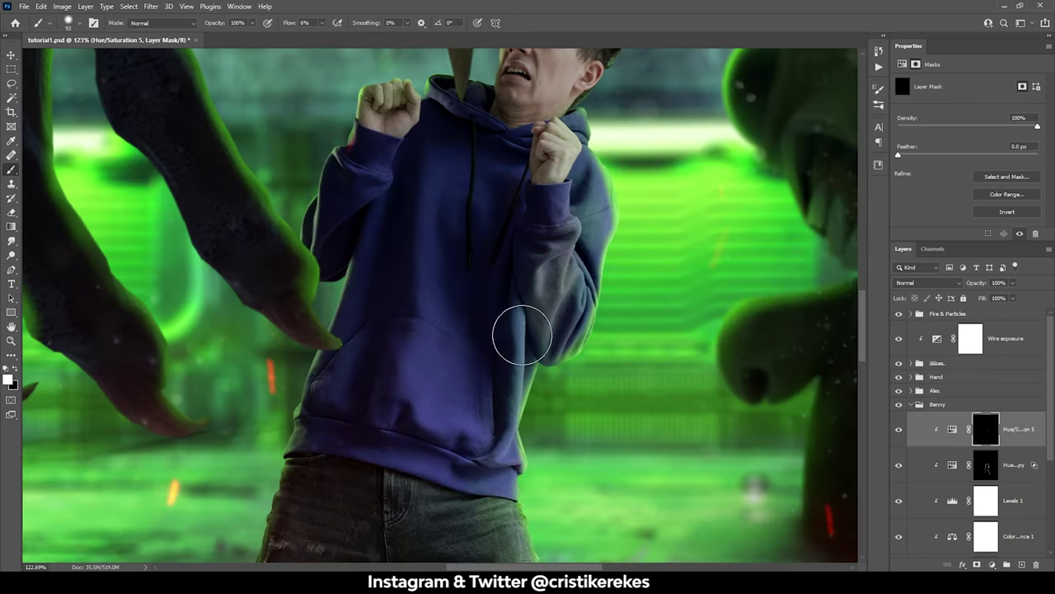
double_click(915, 435)
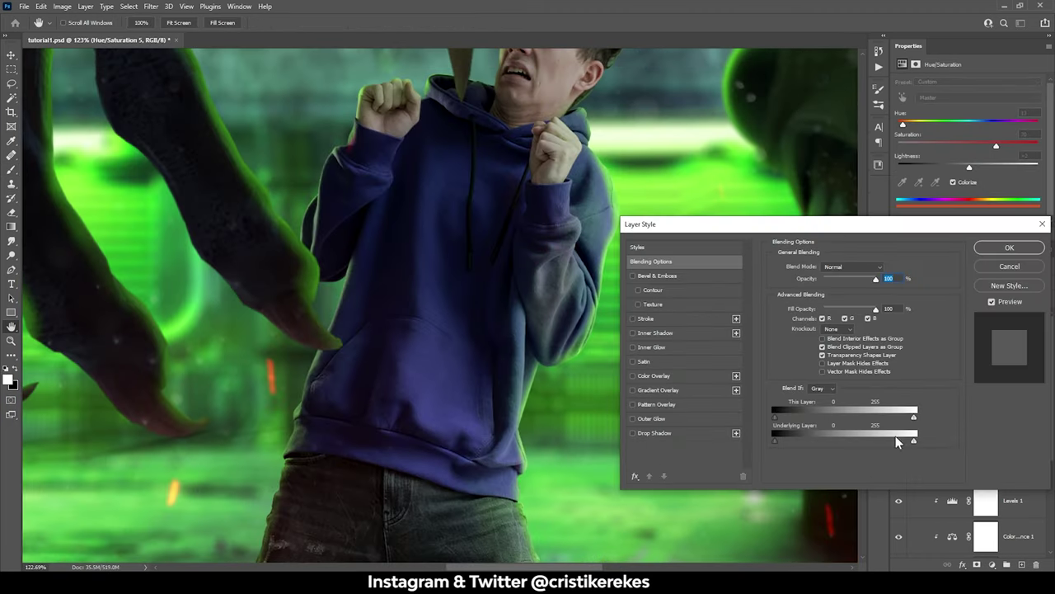
key(Escape)
ctrl+click(982, 424)
key(Return)
click(986, 428)
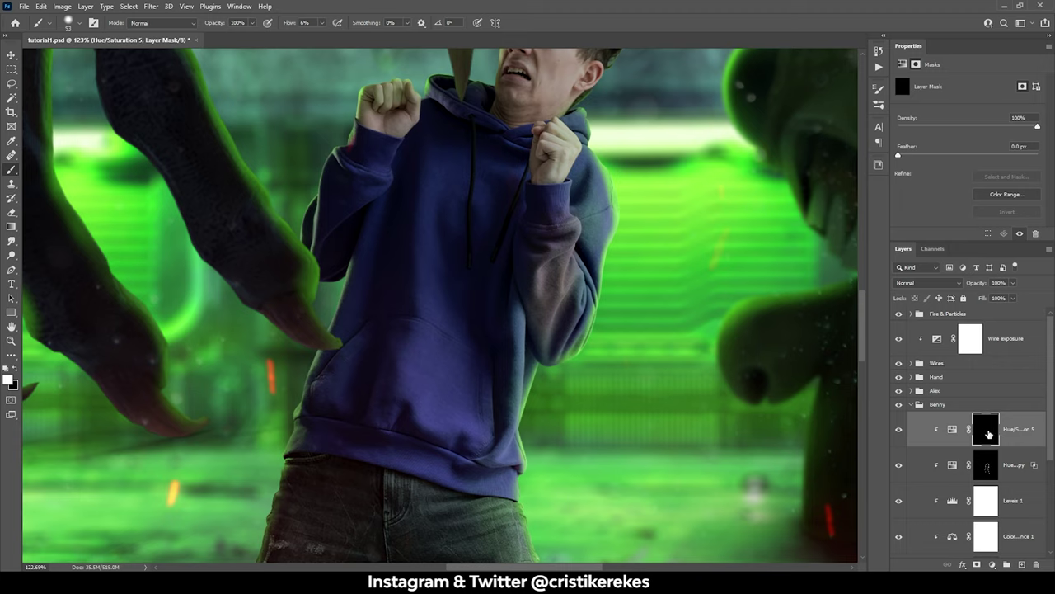
key(ctrl+i)
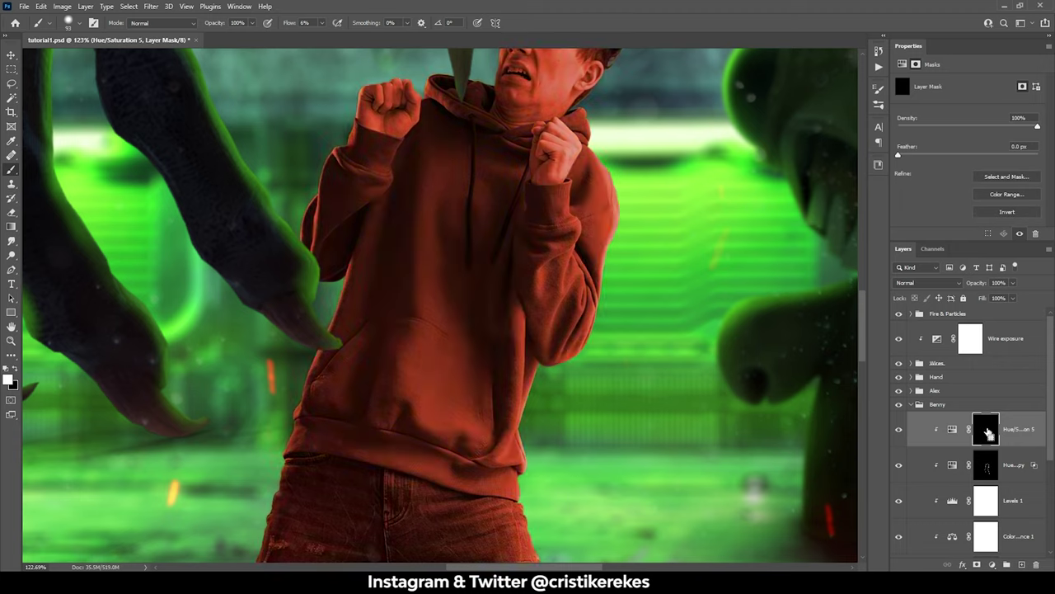
key(ctrl+i)
key(ctrl+i)
Set the tint's Underlying Layer Blend If to 11/68 so the darkest shadows stay untinted
click(952, 429)
double_click(915, 429)
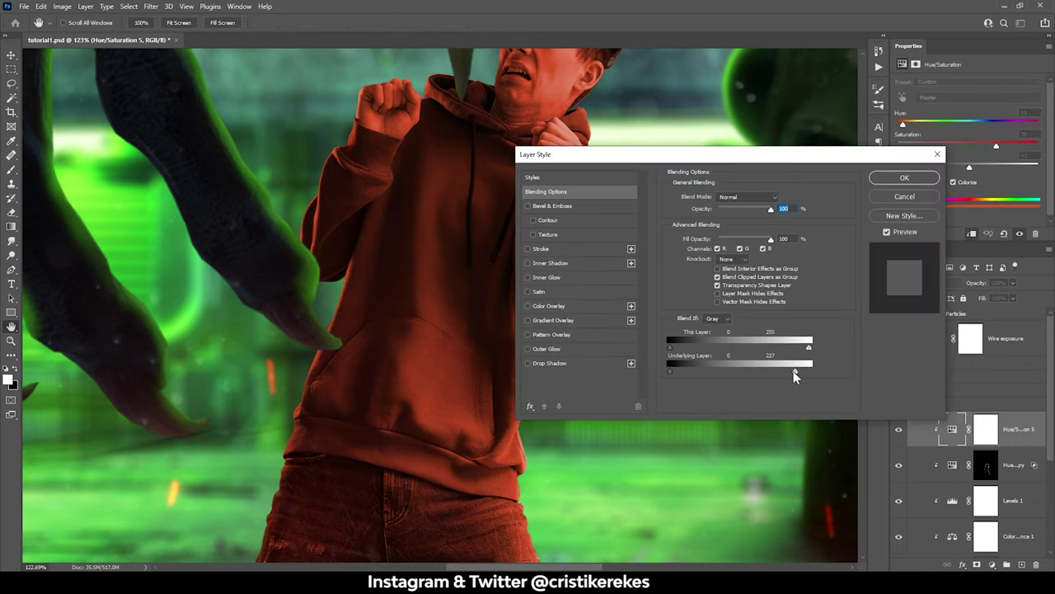
drag(777, 371, 843, 369)
drag(669, 371, 676, 373)
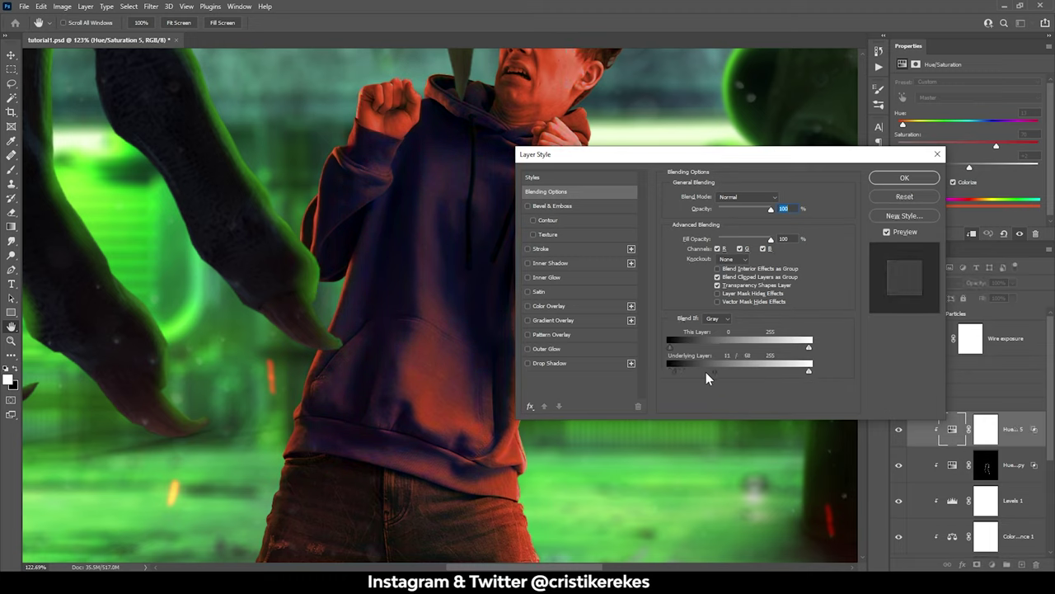
key(Return)
click(988, 428)
Paint the red glow onto the man's hoodie and jeans through the Hue/Saturation 5 mask
key(ctrl+i)
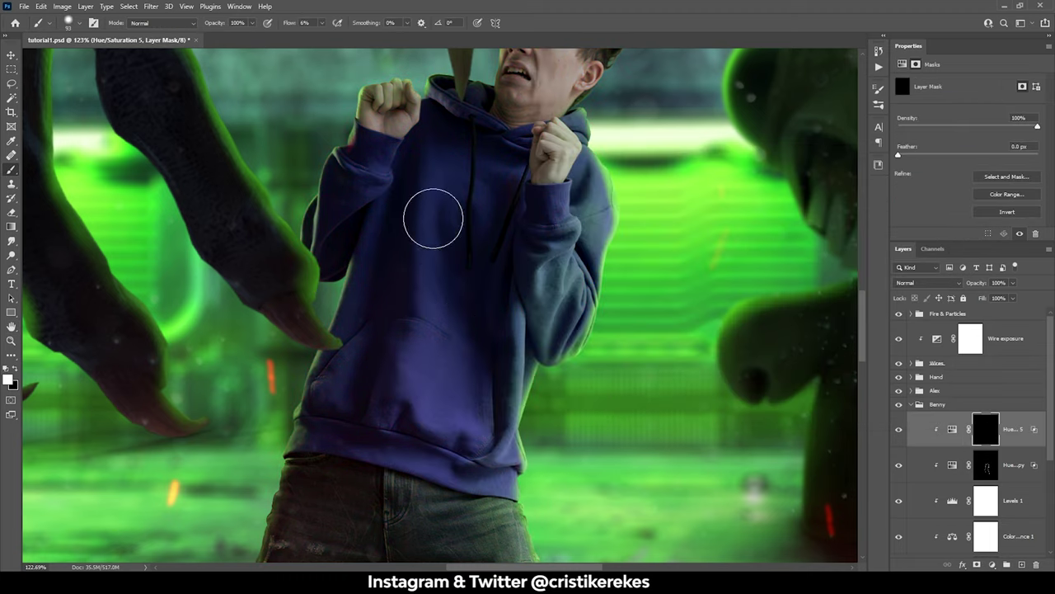
drag(408, 450, 502, 320)
scroll(578, 461, down, 5)
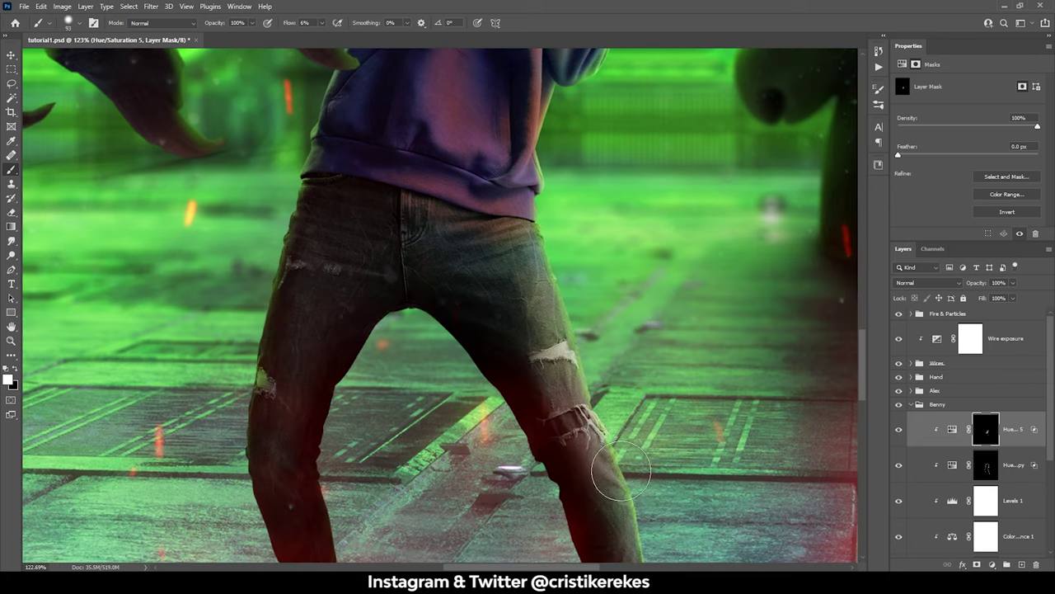
scroll(525, 258, down, 5)
scroll(413, 379, up, 4)
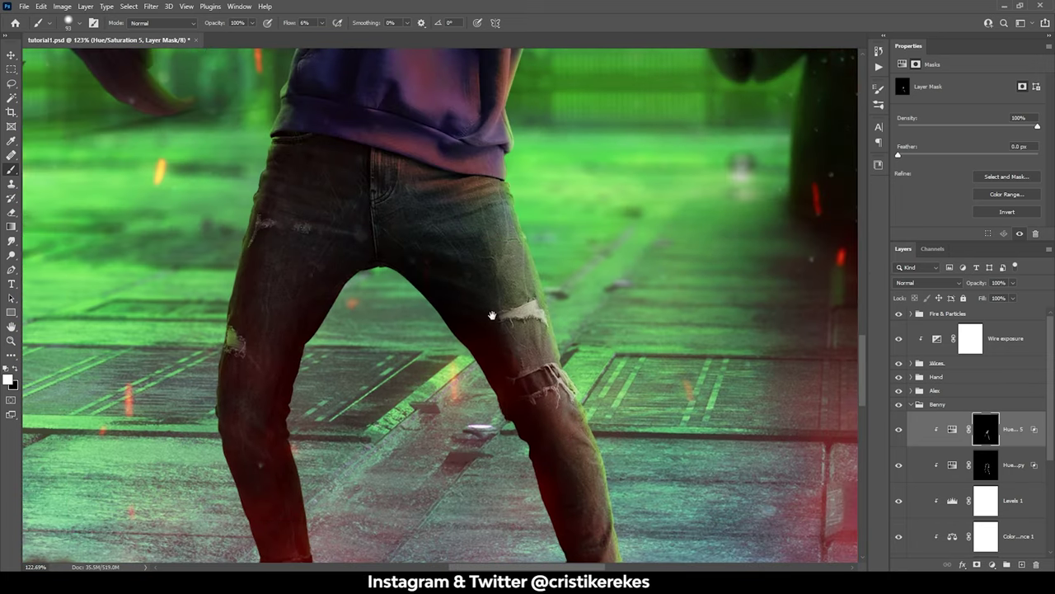
scroll(490, 313, up, 4)
scroll(488, 377, up, 4)
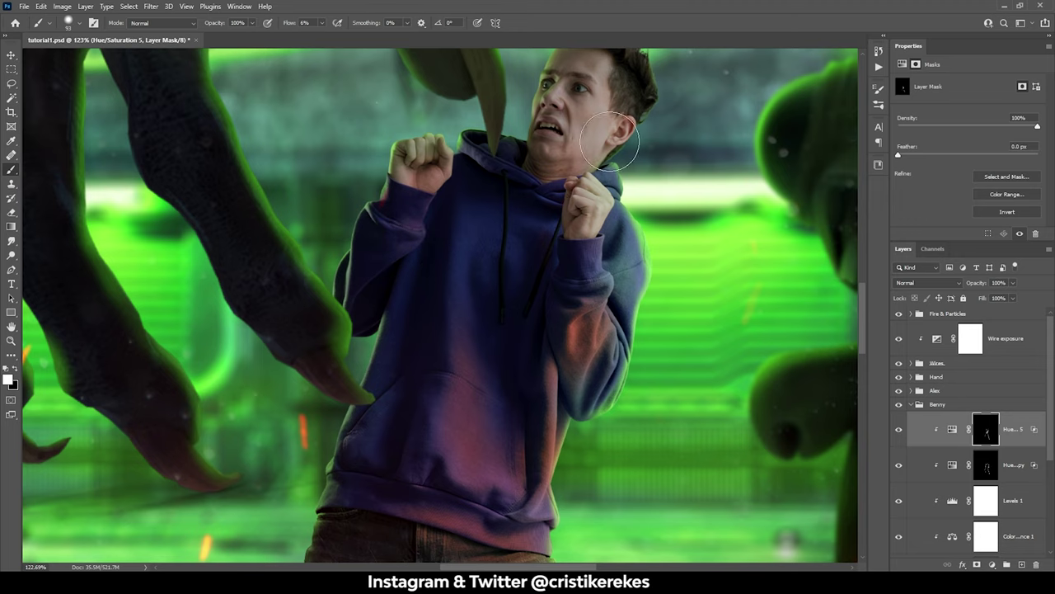
scroll(541, 328, up, 3)
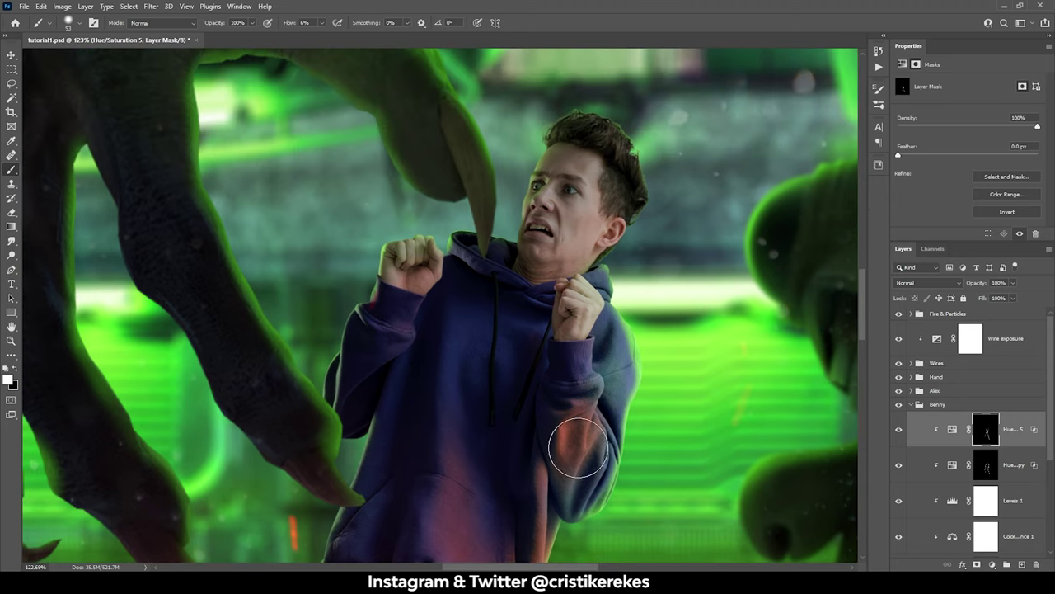
scroll(571, 475, down, 3)
scroll(412, 330, down, 2)
scroll(412, 329, down, 3)
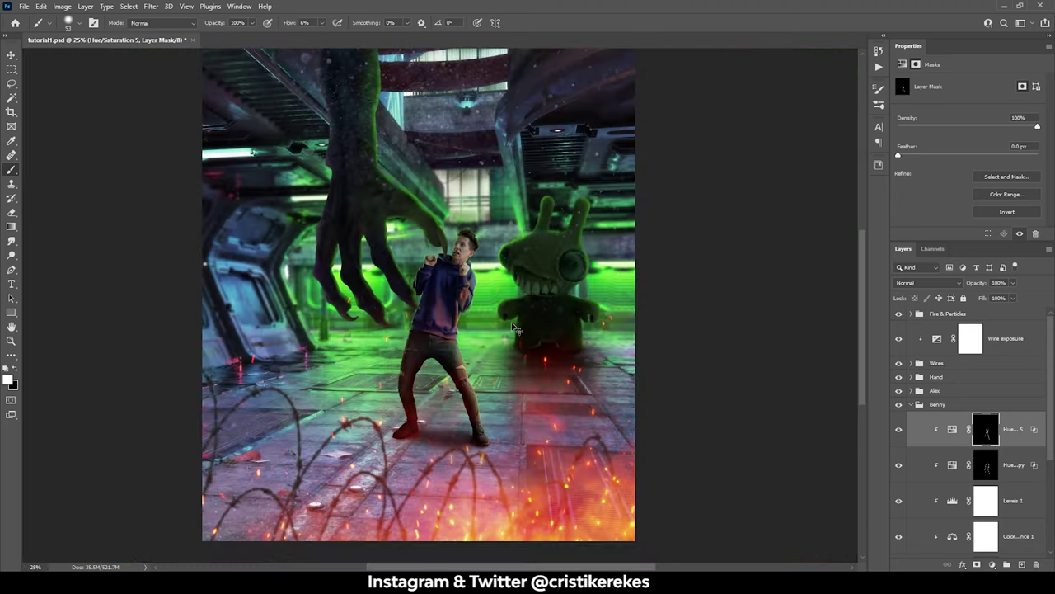
key(v)
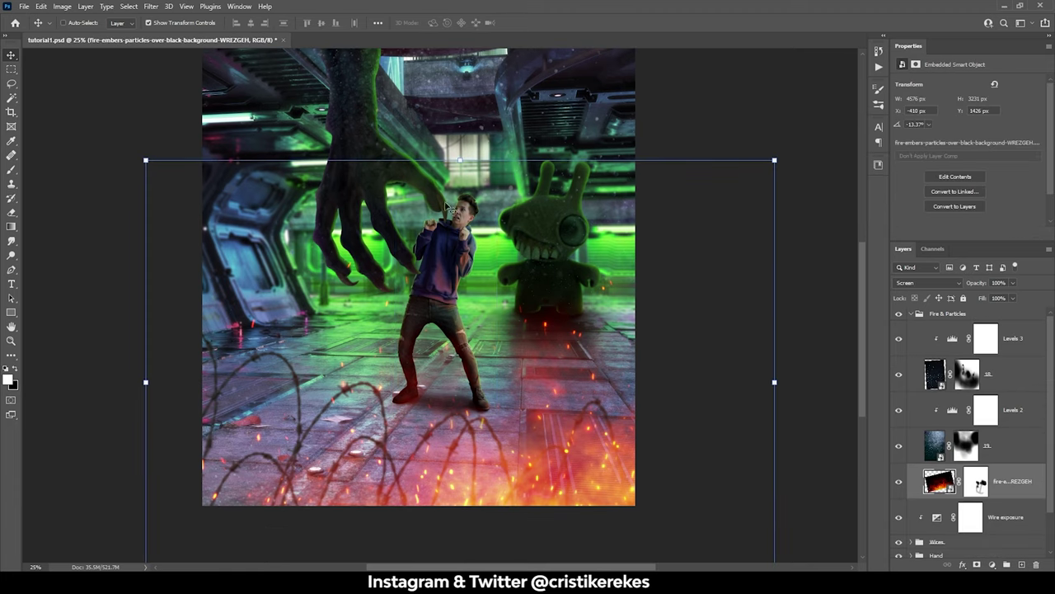
Target the fire embers mask and brush with white around the man's legs
click(976, 481)
key(b)
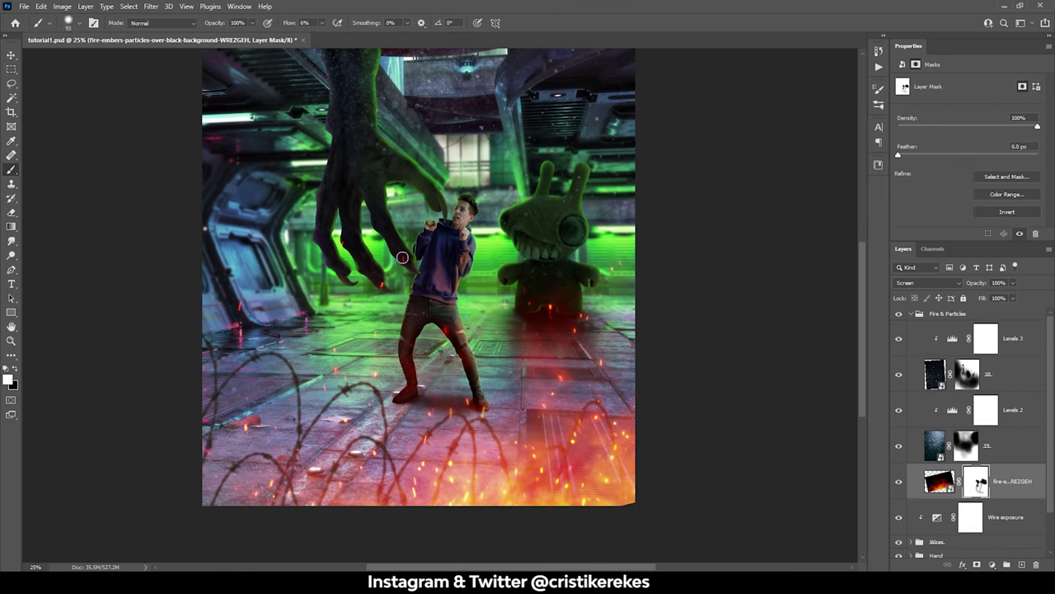
scroll(426, 321, up, 2)
scroll(426, 321, up, 3)
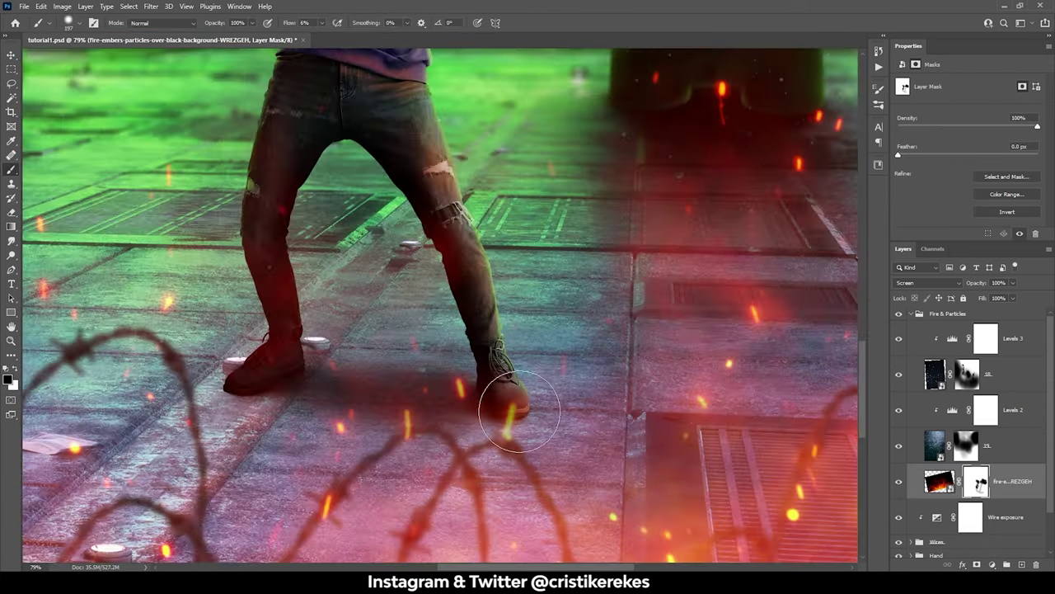
key(x)
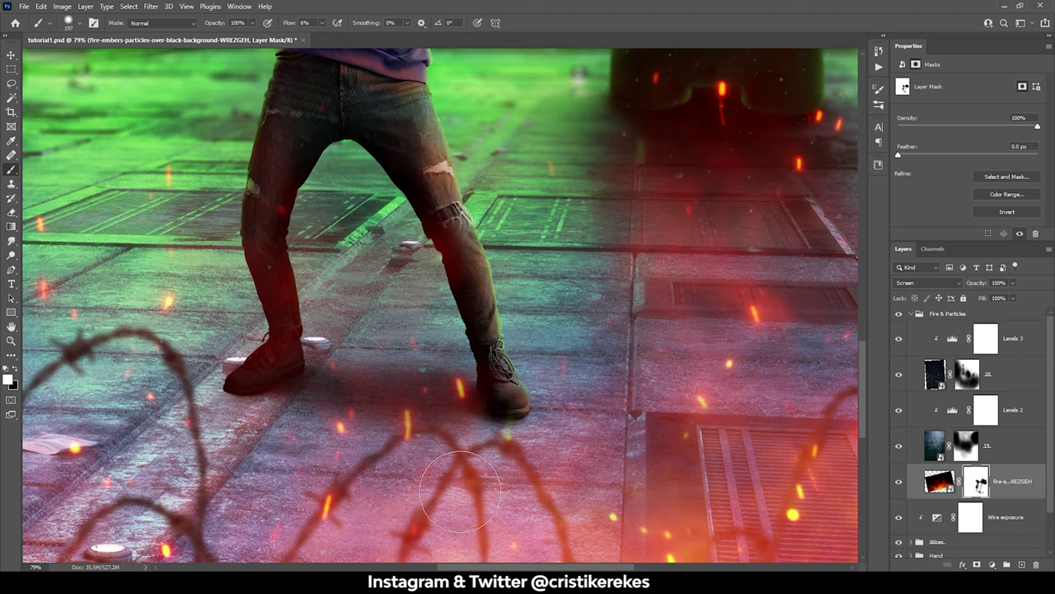
scroll(460, 492, down, 5)
scroll(536, 393, up, 1)
scroll(433, 346, up, 3)
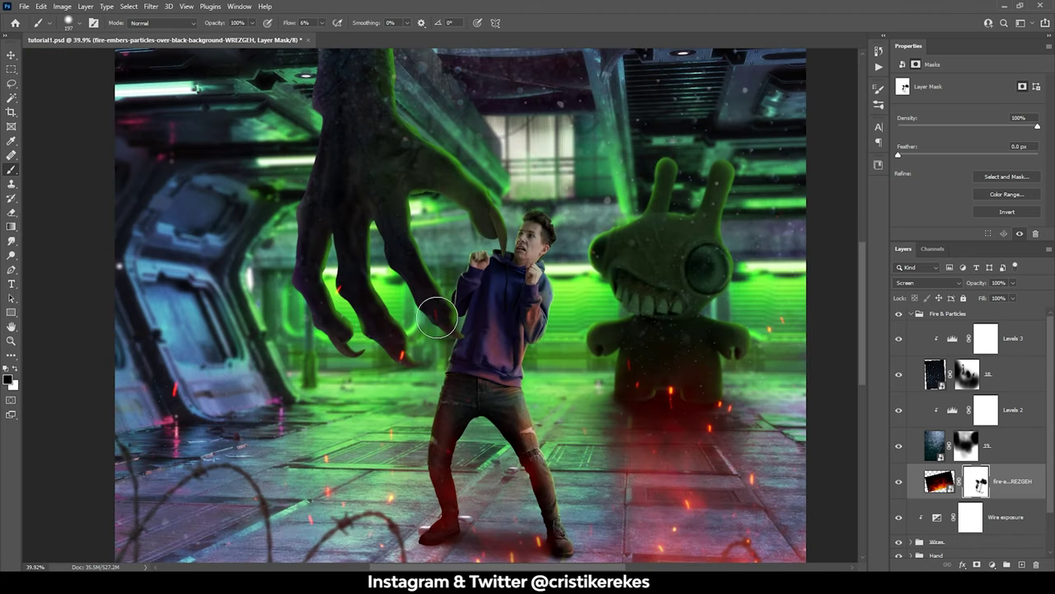
scroll(440, 394, down, 3)
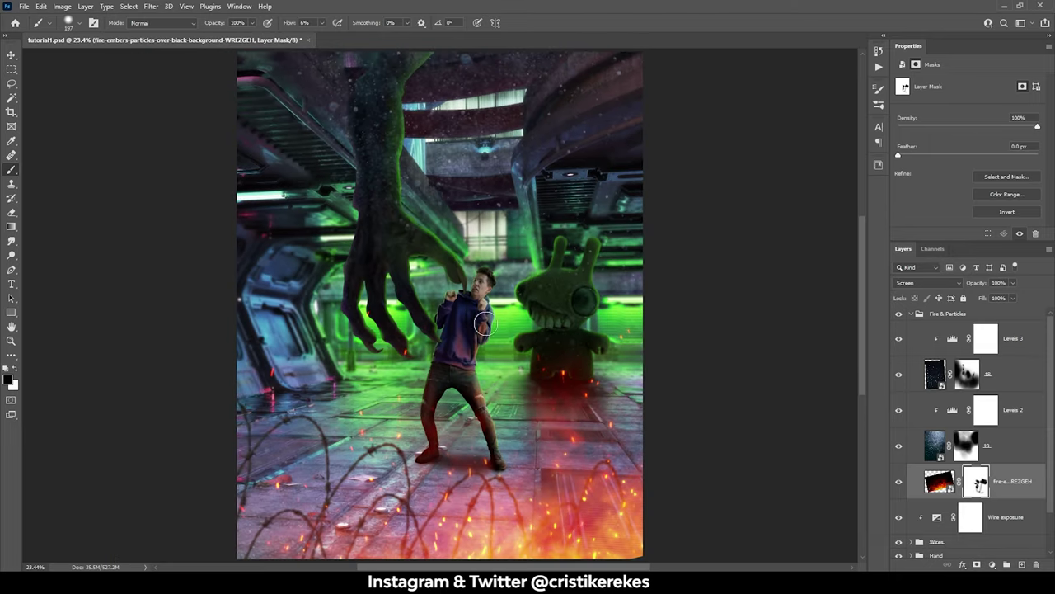
Add a white Solid Color fill layer to the Background group with an inverted black mask
scroll(1052, 408, down, 2)
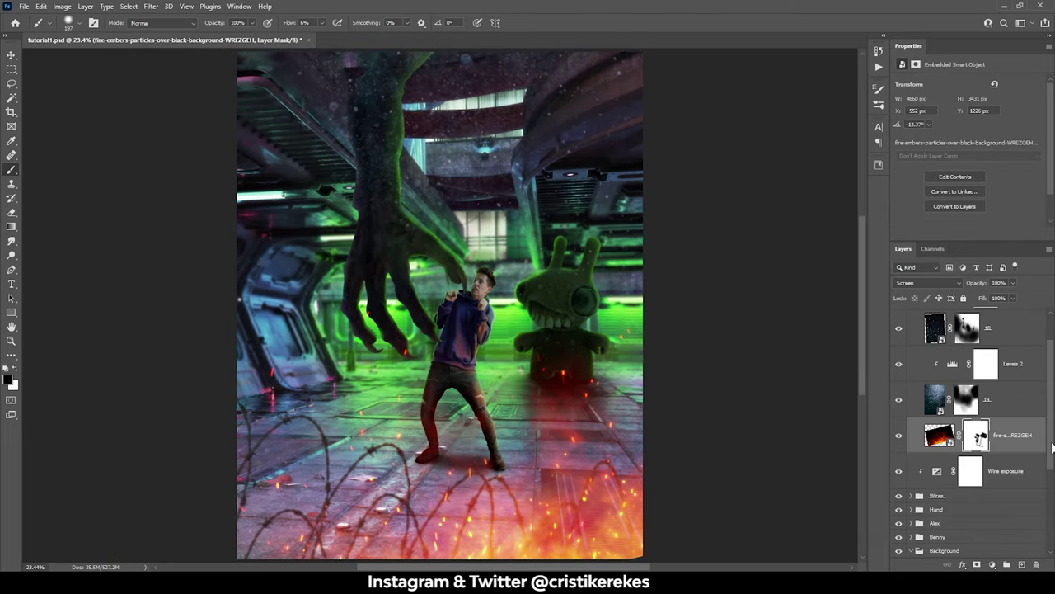
click(1010, 416)
click(992, 563)
click(994, 370)
click(897, 261)
key(b)
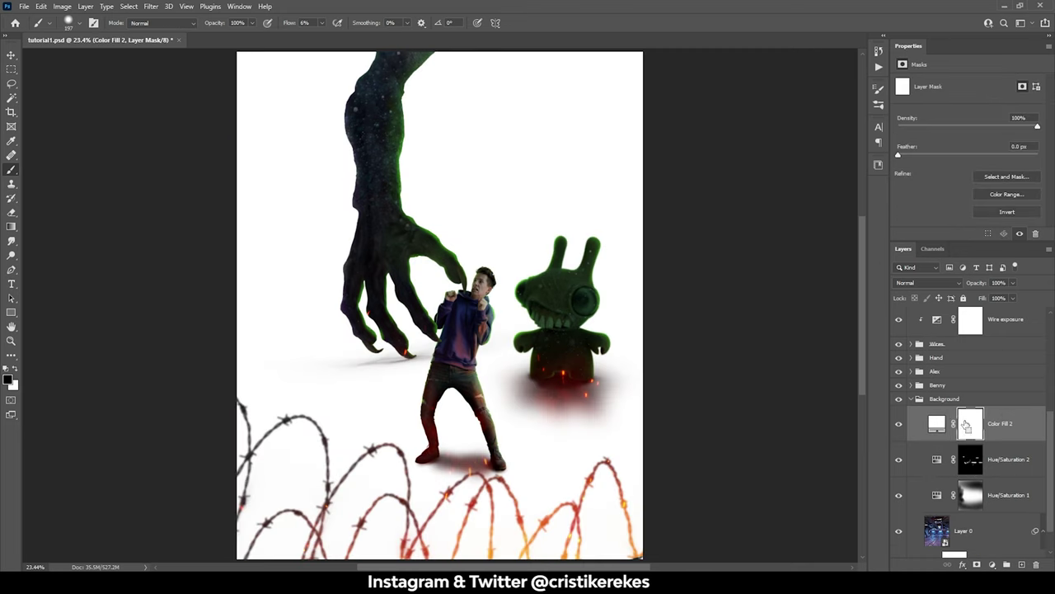
key(ctrl+i)
Paint fog around the hand and floor with a 932 px Fog brush using Shape Dynamics and Scattering
right_click(452, 303)
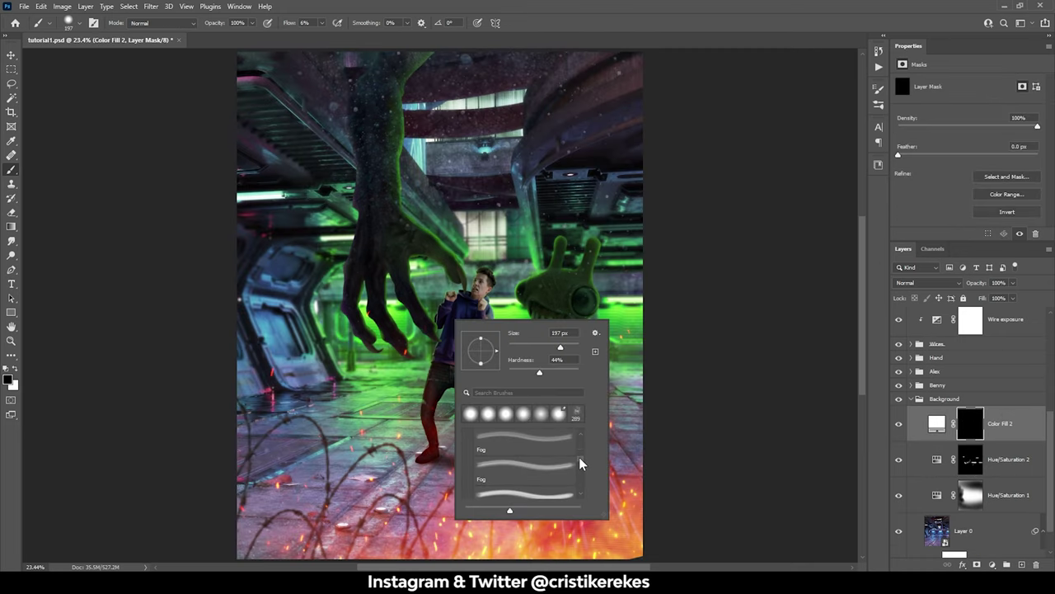
click(528, 449)
key(Return)
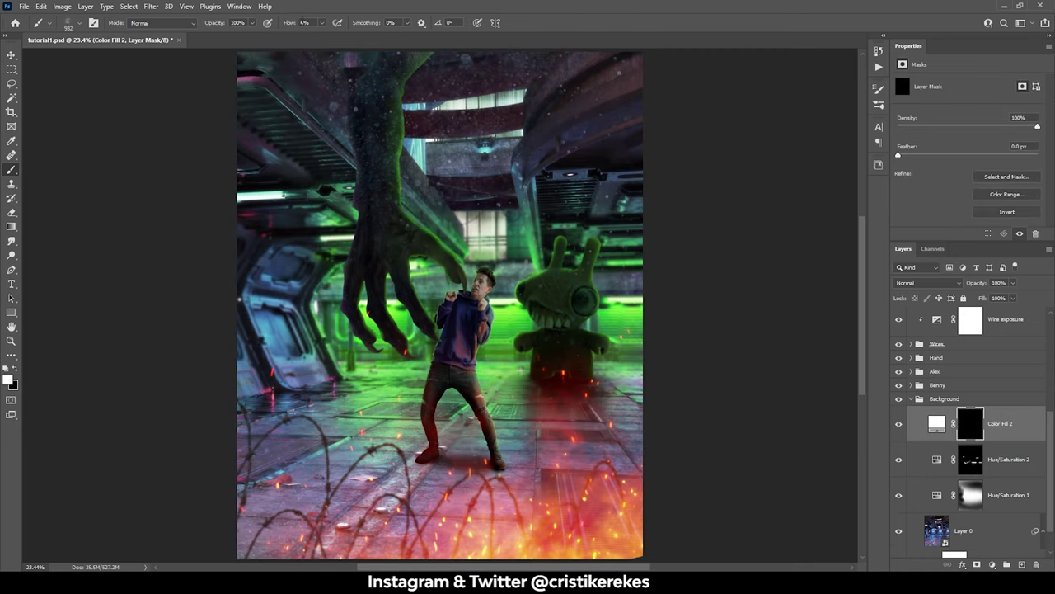
key(F5)
click(677, 133)
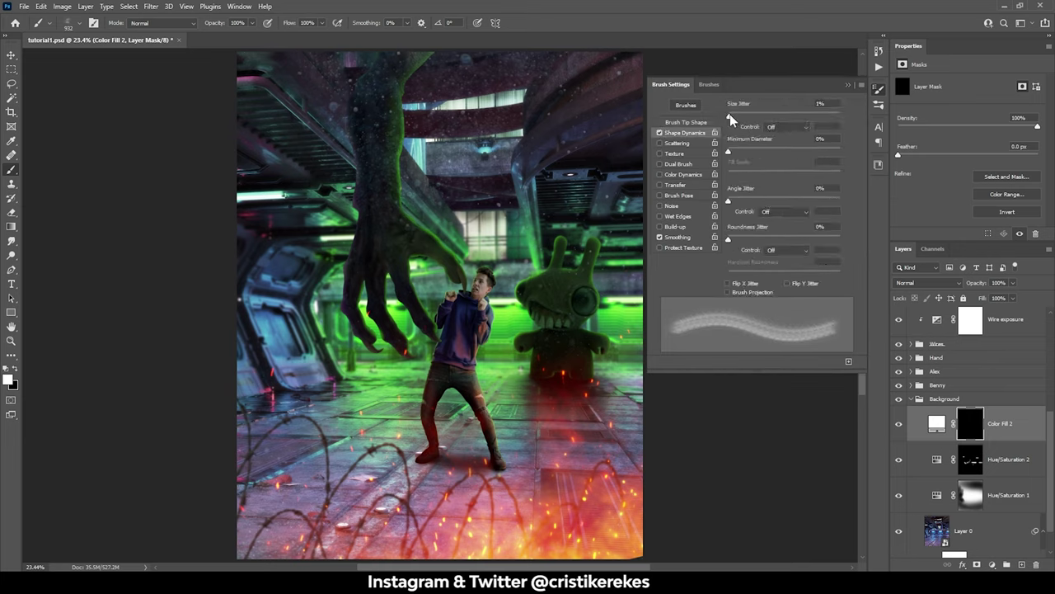
click(660, 142)
click(677, 143)
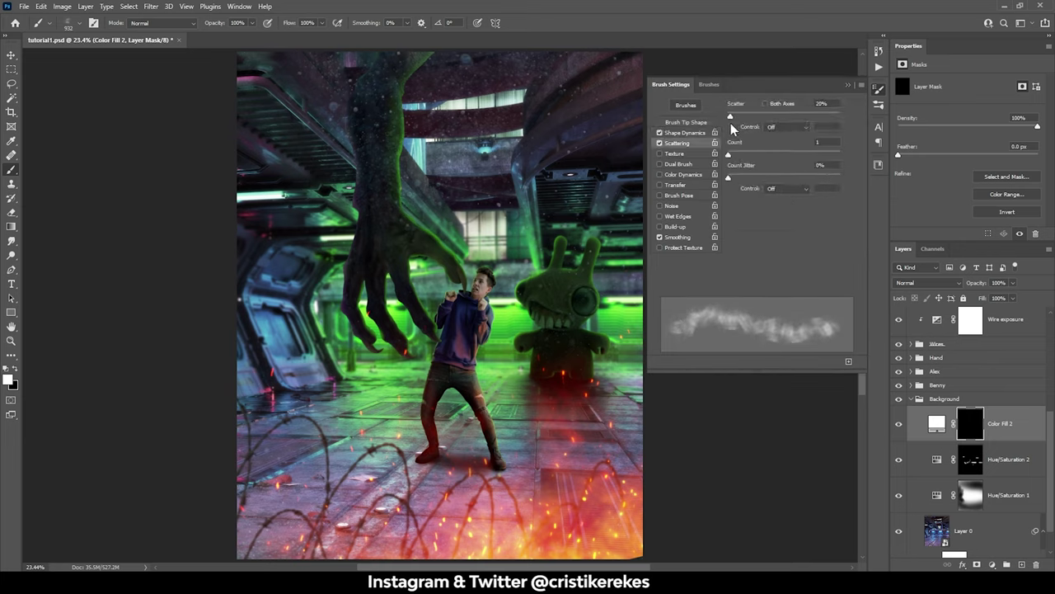
key(F5)
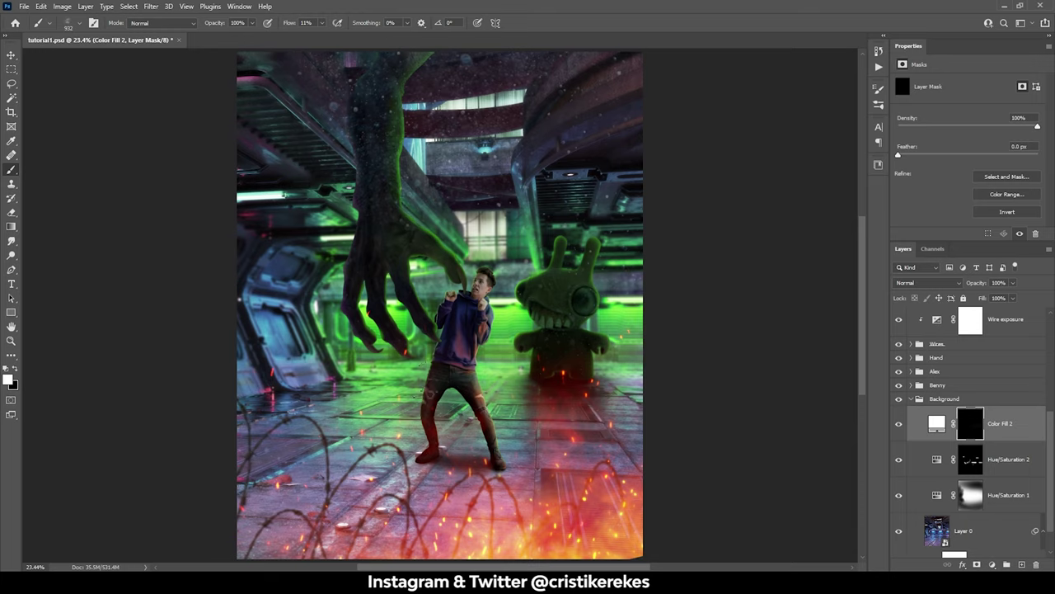
mouse_move(272, 388)
mouse_down()
mouse_move(360, 361)
mouse_move(626, 391)
mouse_up()
drag(482, 278, 524, 211)
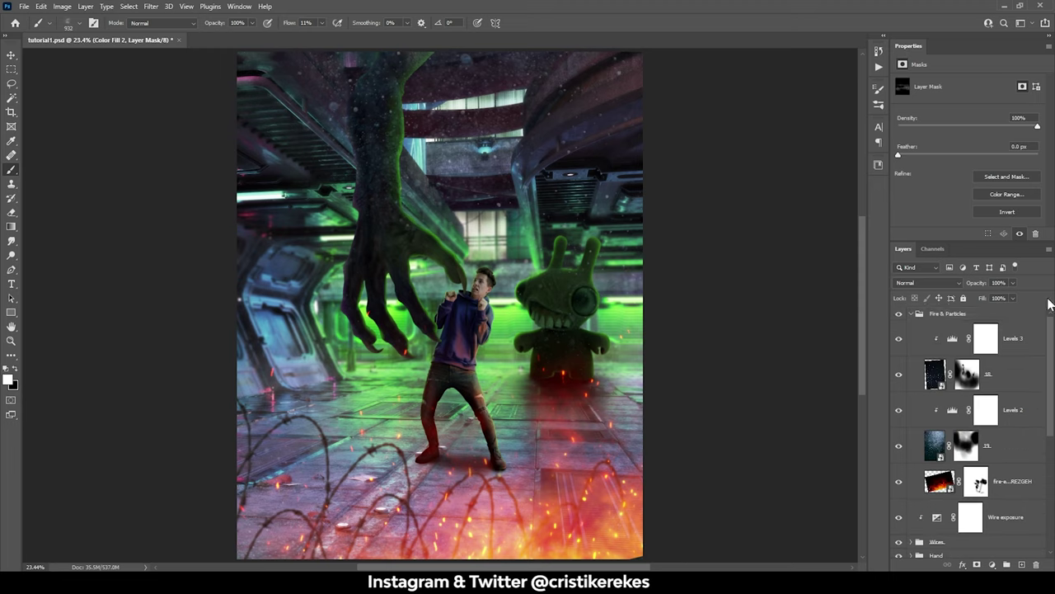
Add a white Color Fill 3 fog layer with an inverted mask, painting haze over the hand, corridor and monster
key(Return)
key(b)
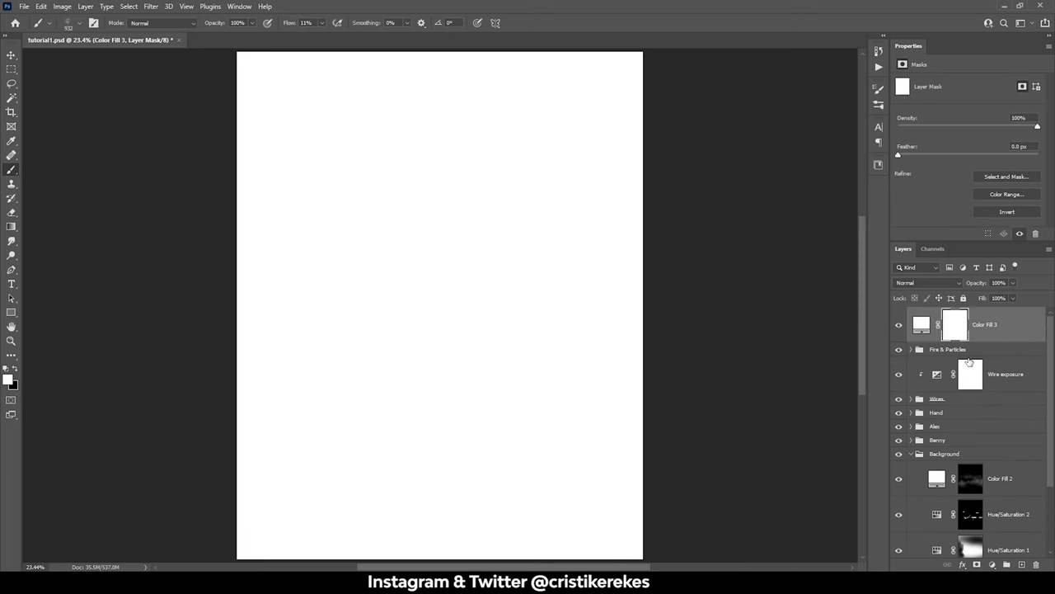
key(ctrl+i)
drag(388, 91, 429, 248)
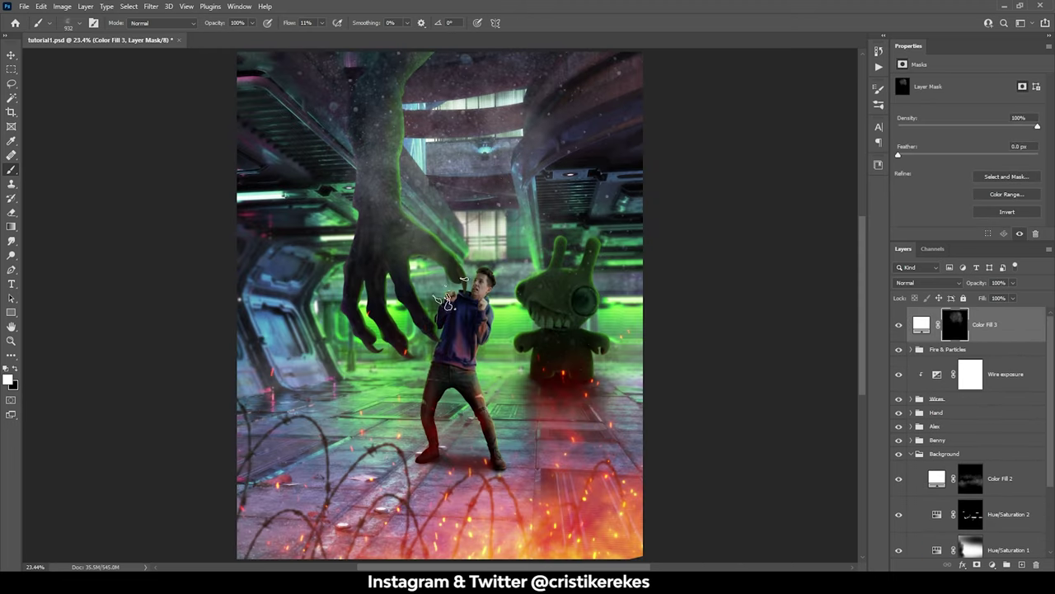
drag(462, 173, 544, 289)
drag(347, 74, 552, 165)
mouse_move(552, 222)
mouse_down()
mouse_move(614, 387)
mouse_move(642, 517)
mouse_up()
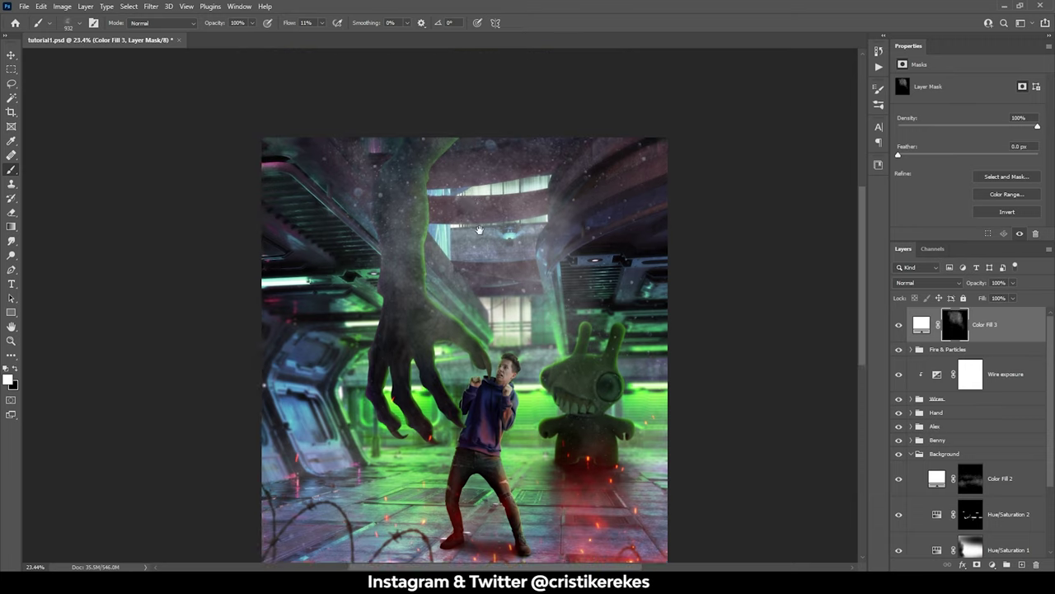
drag(577, 198, 568, 453)
Raise the fog's Blend If Underlying Layer black slider to 56, then paint extra haze upper right
double_click(1010, 325)
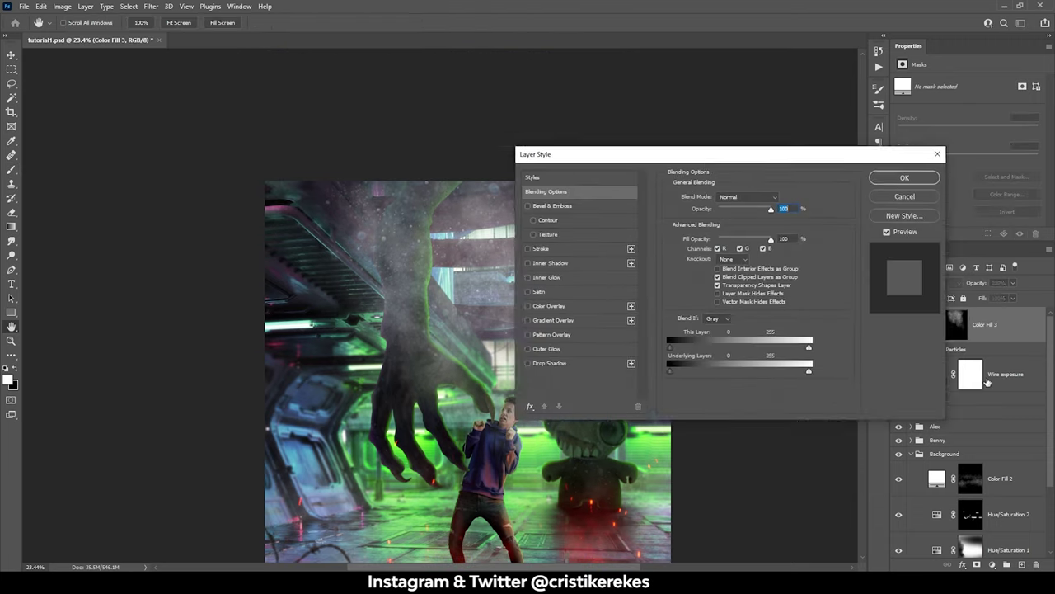
drag(729, 272, 827, 272)
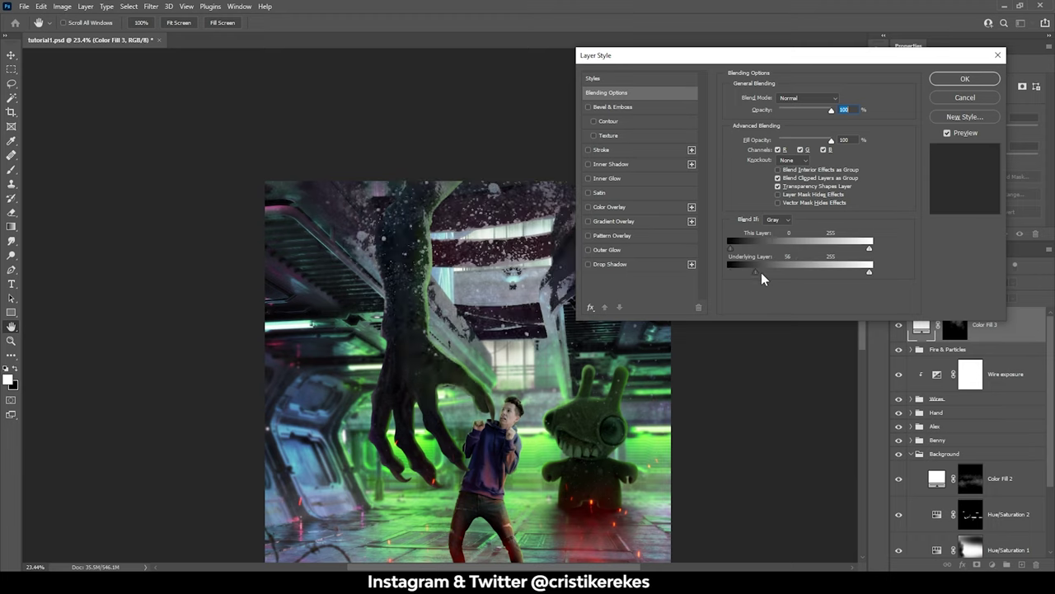
click(964, 78)
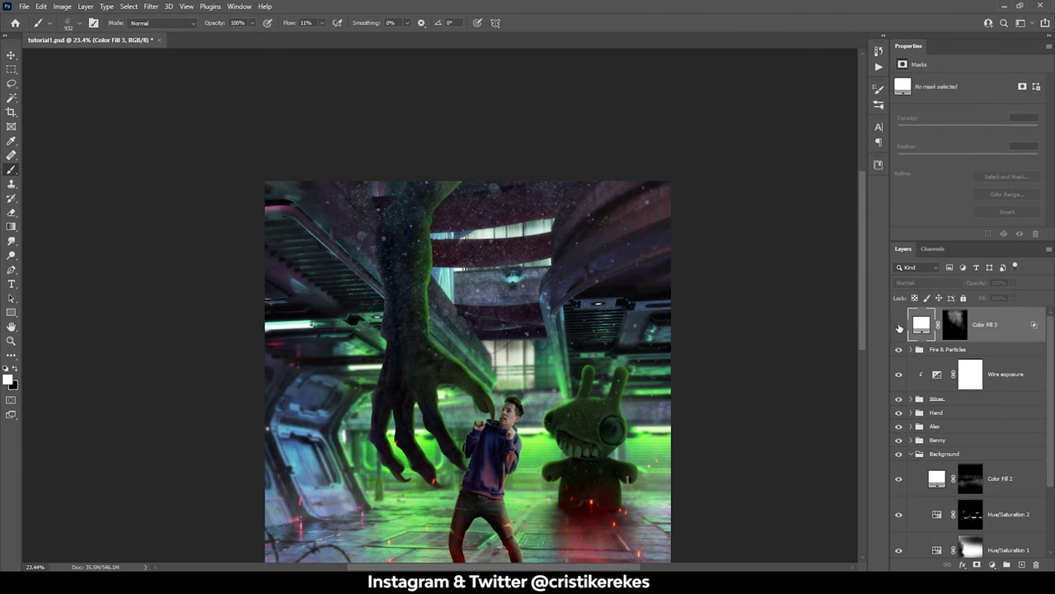
mouse_move(533, 373)
mouse_down()
mouse_move(484, 277)
mouse_move(508, 246)
mouse_up()
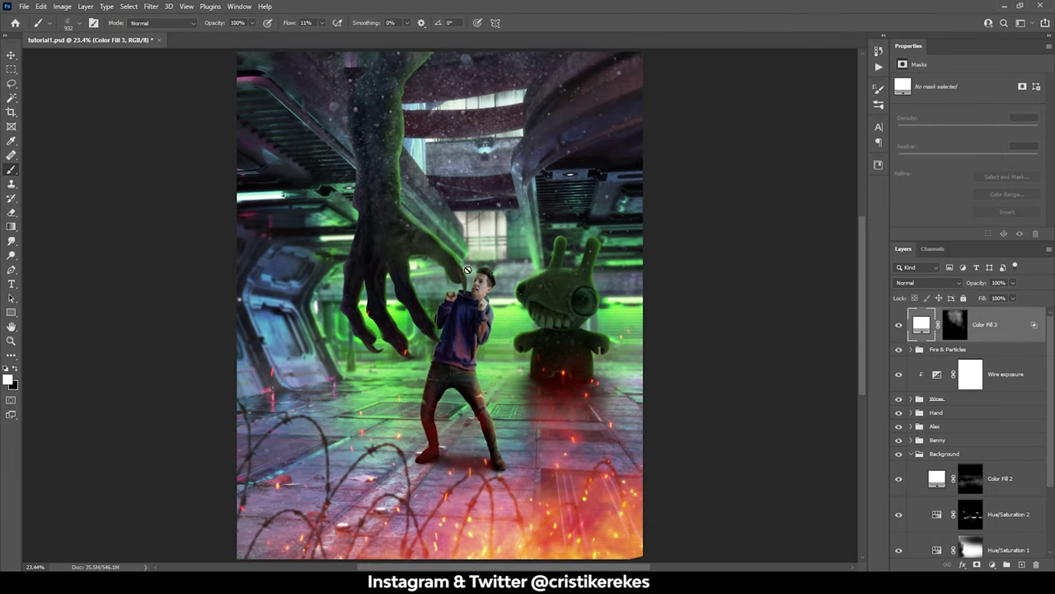
click(954, 324)
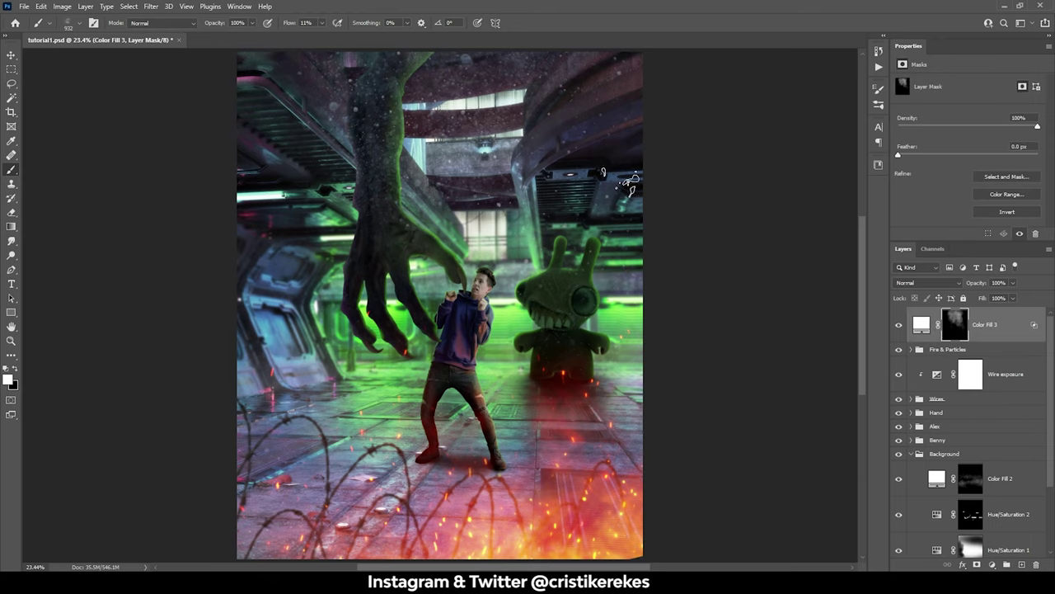
drag(537, 114, 544, 227)
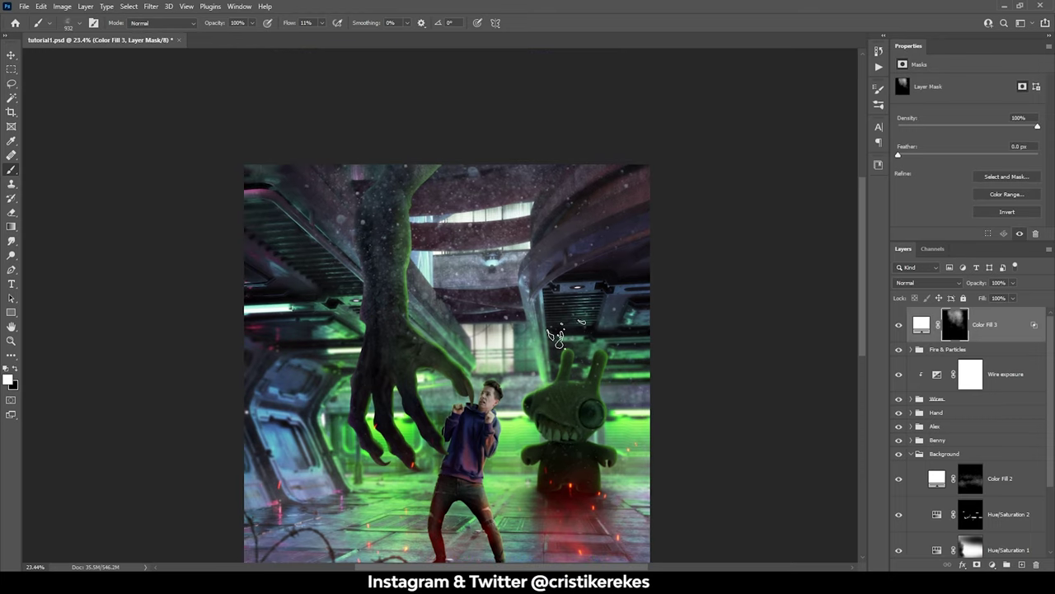
drag(546, 221, 528, 129)
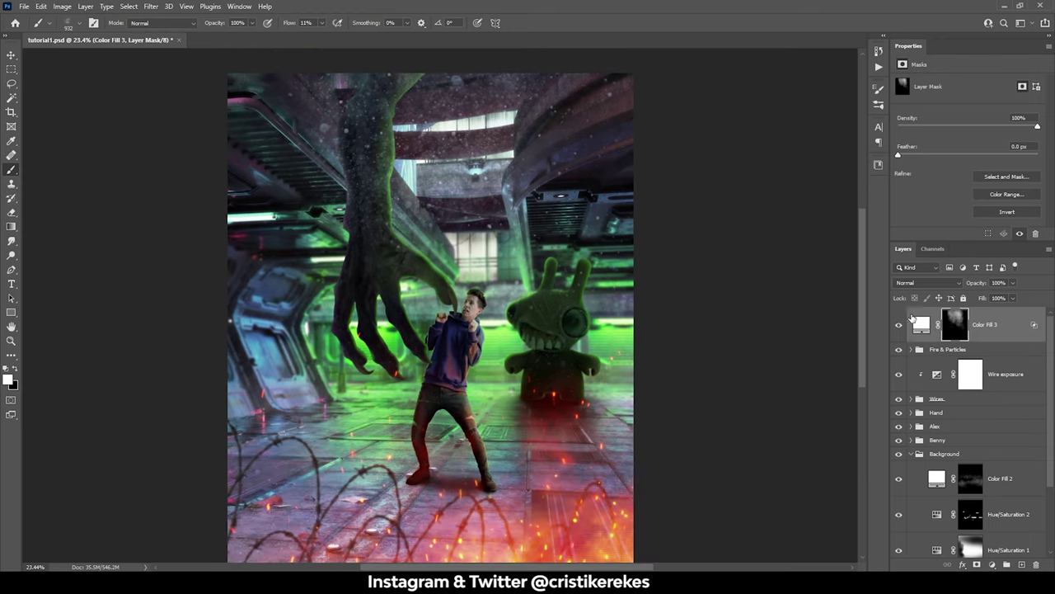
Expand the Fire & Particles group and select particle layer 19
click(911, 349)
click(1002, 410)
key(alt+bracketleft)
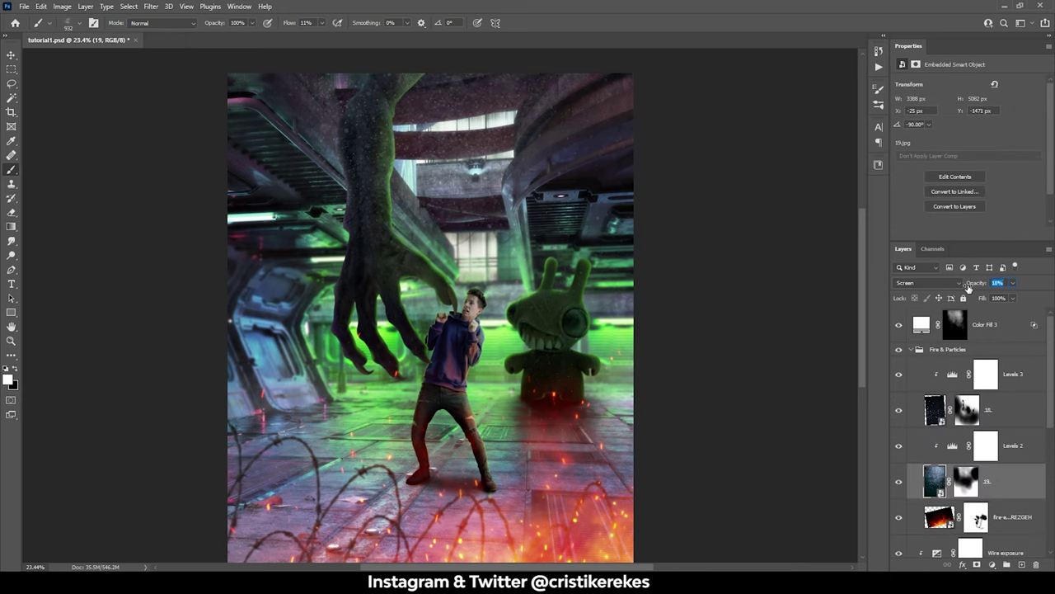
Rasterize particle layer 19 and set the particle layers to screen at 18% and 17% opacity
click(799, 264)
click(503, 224)
click(11, 71)
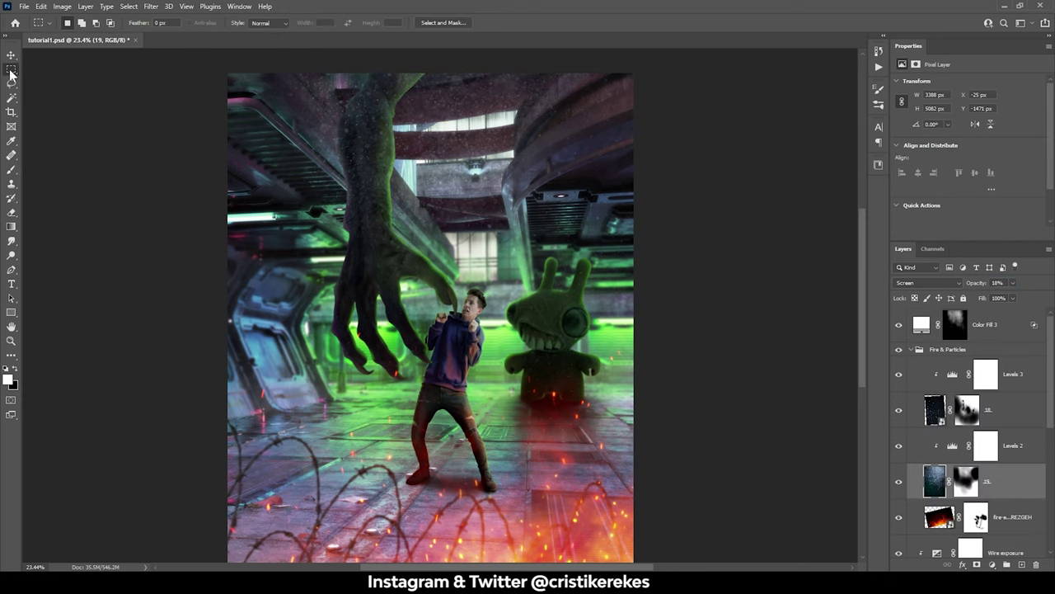
scroll(411, 330, down, 1)
key(alt+bracketright)
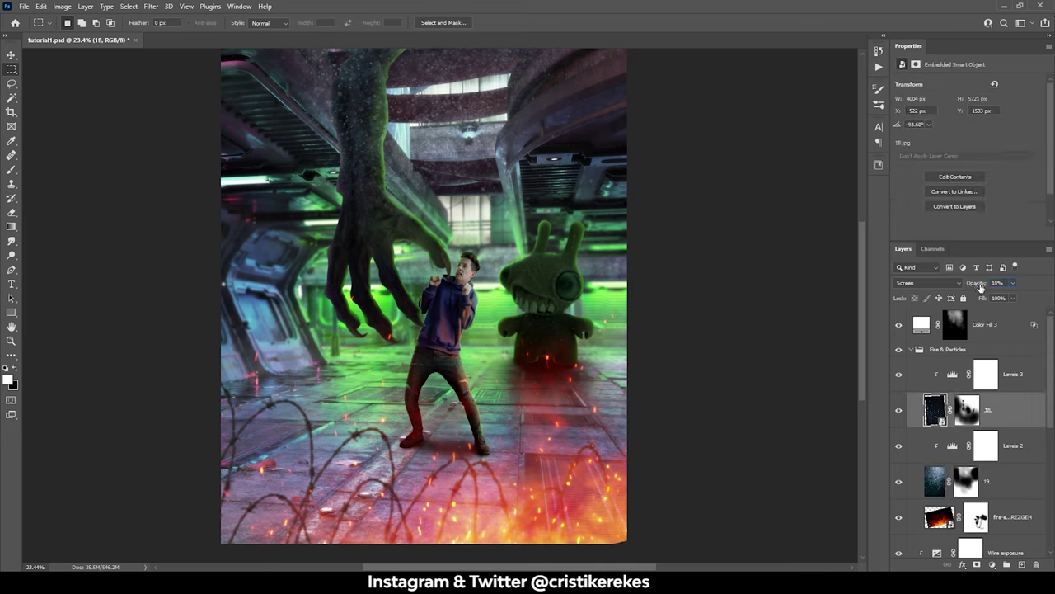
key(alt+bracketleft)
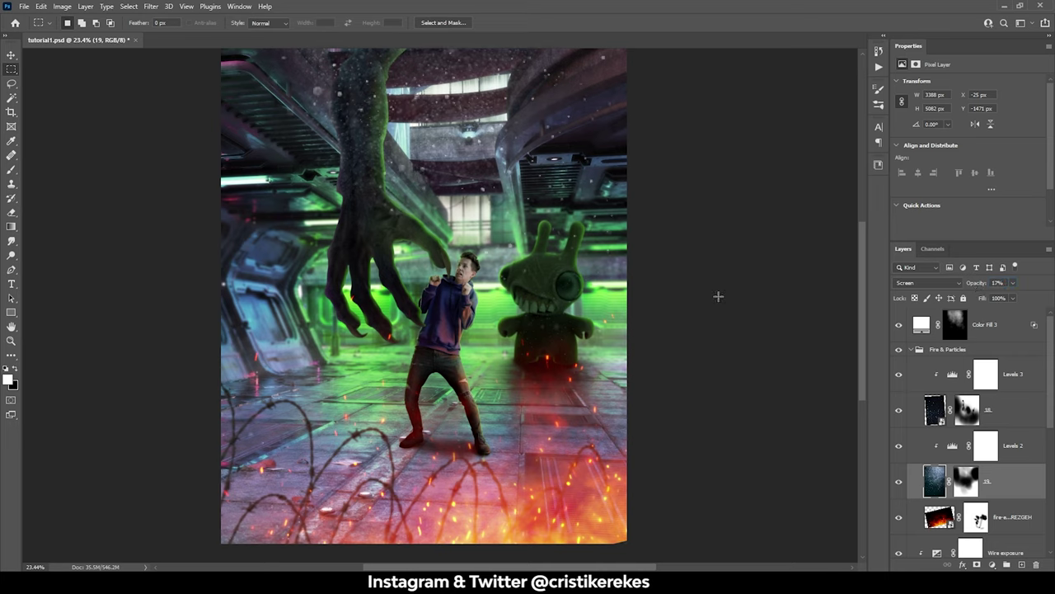
Paint a red fire glow onto the man's hoodie front on the Hue/Saturation 5 mask
click(911, 349)
click(958, 414)
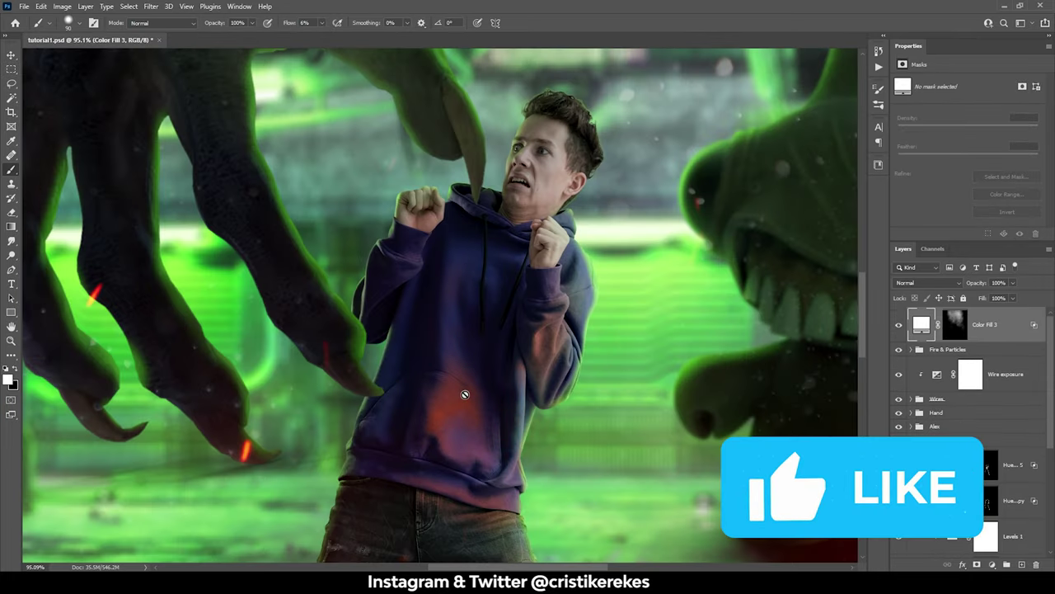
drag(459, 378, 447, 299)
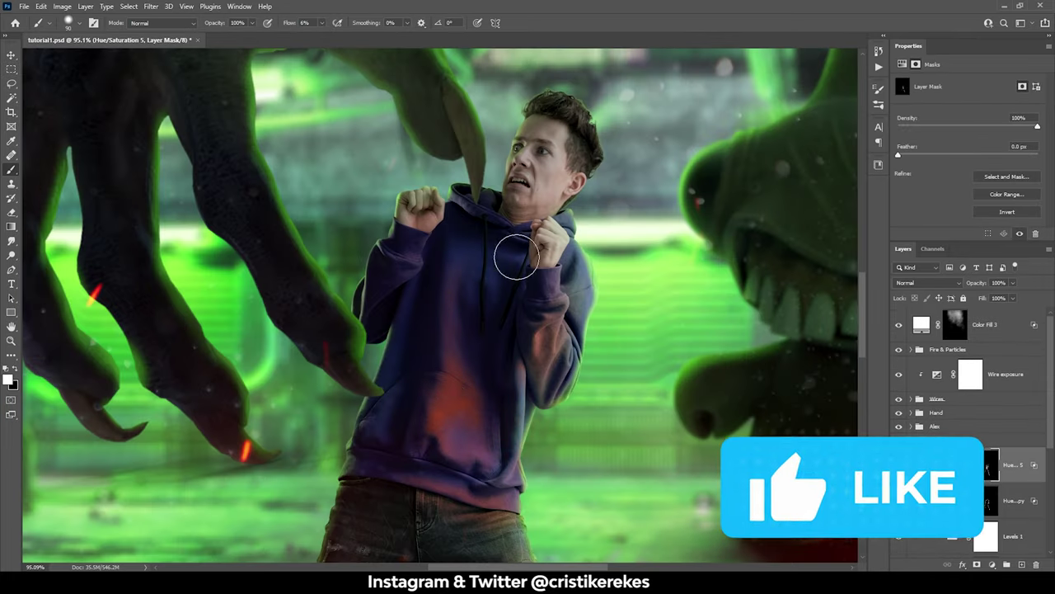
scroll(443, 516, up, 4)
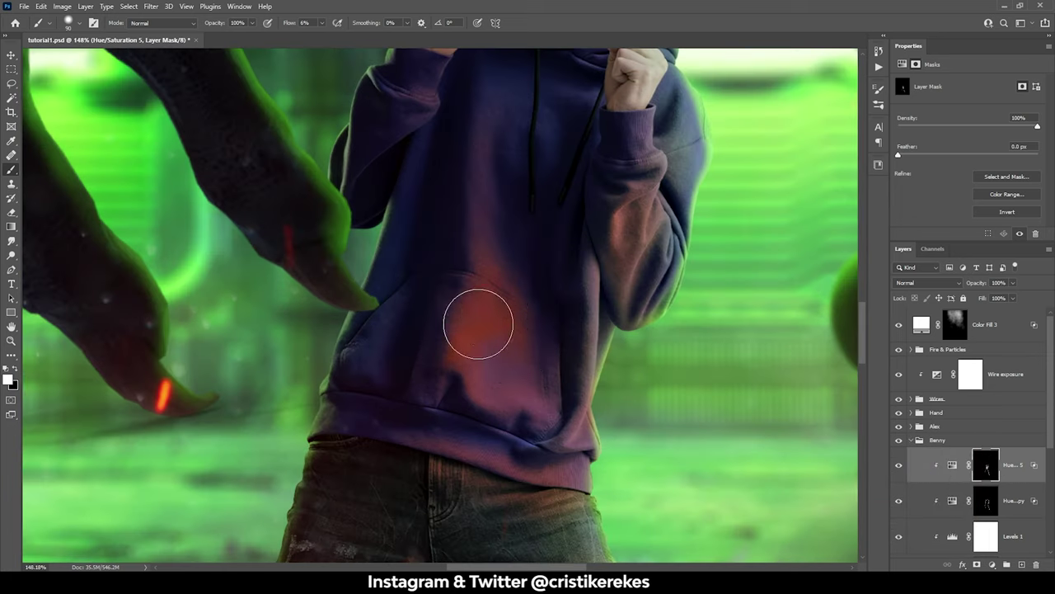
key(ctrl+0)
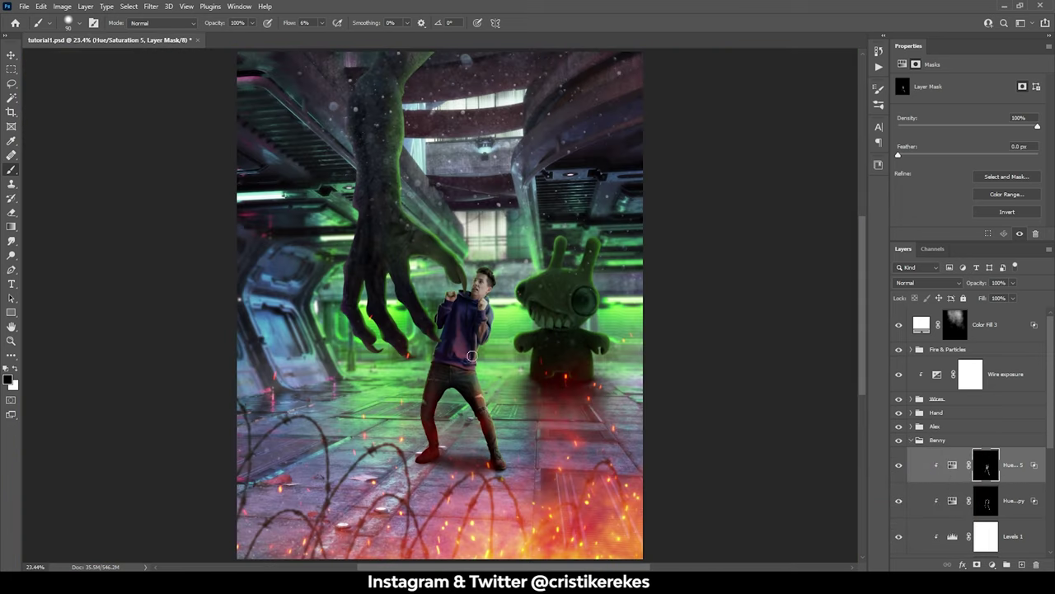
Stamp all visible layers into a merged Layer 2 and open the Camera Raw Filter on it
key(ctrl+alt+shift+e)
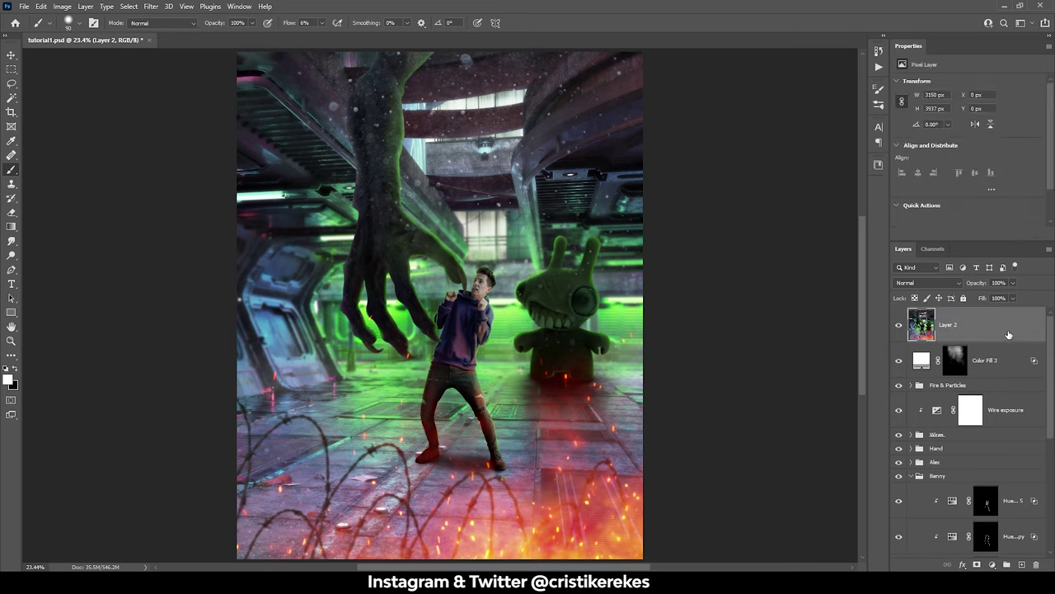
key(ctrl+shift+a)
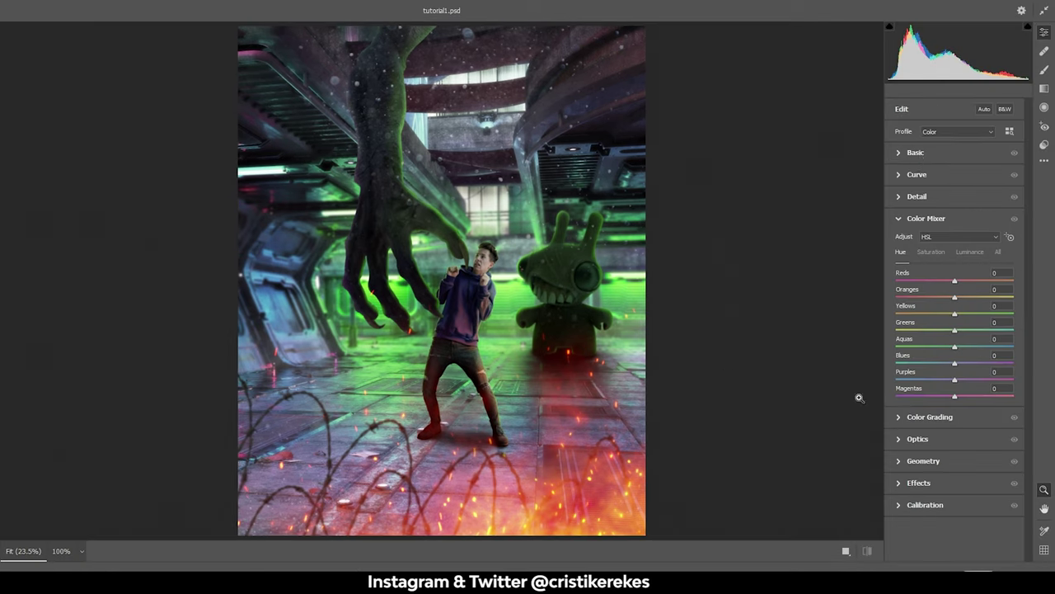